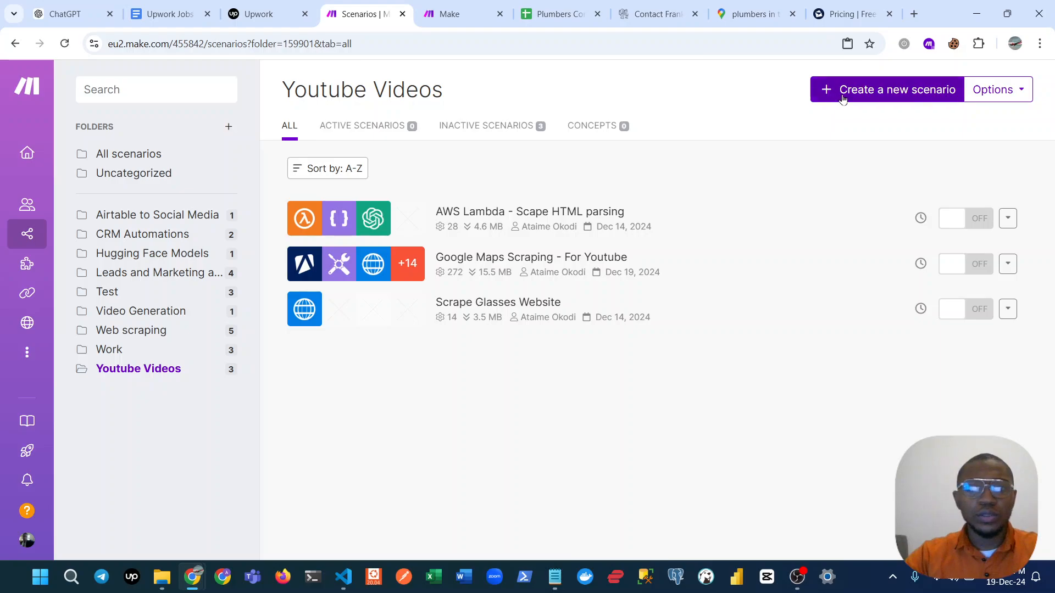
Create a new scenario in the Youtube Videos folder and name it "Scraping Google Maps - Apify".
left_click(841, 98)
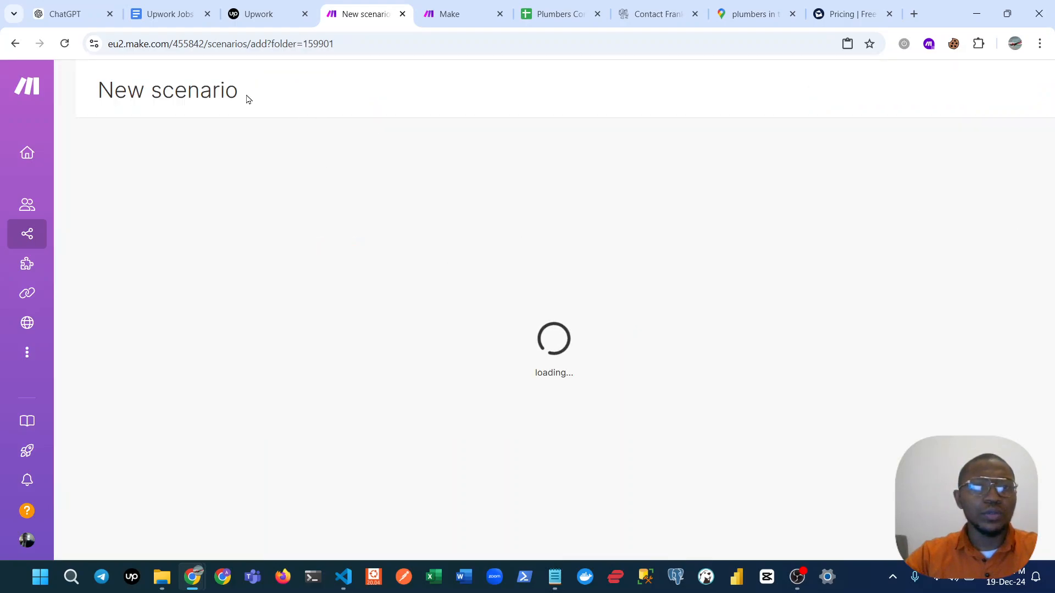
left_click(199, 96)
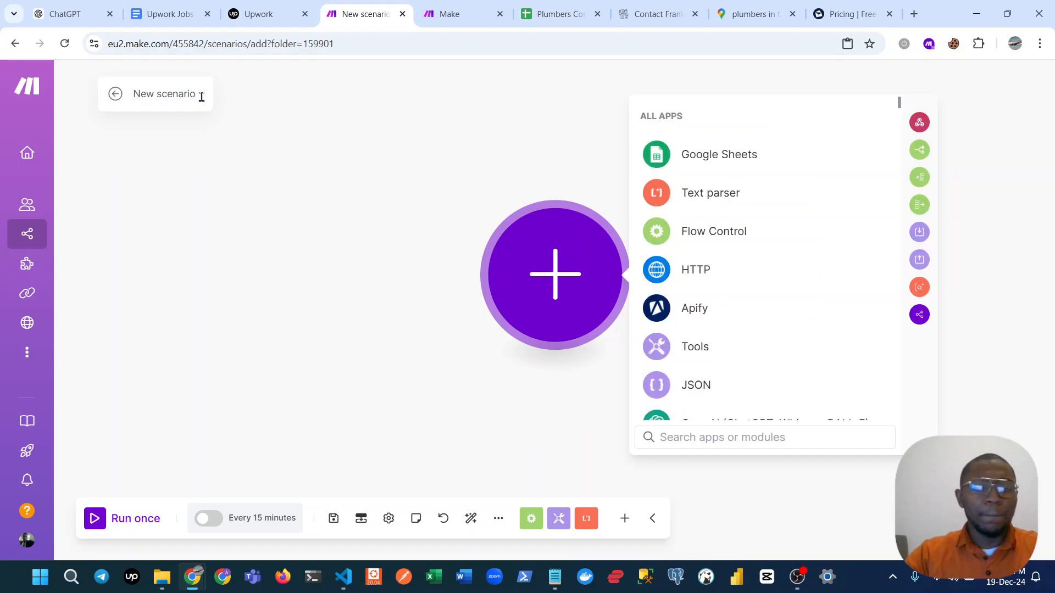
key("BackSpace")
key("BackSpace")
key("BackSpace")
key("BackSpace")
key("BackSpace")
key("BackSpace")
key("BackSpace")
key("BackSpace")
key("BackSpace")
key("BackSpace")
key("BackSpace")
key("BackSpace")
type("Sc")
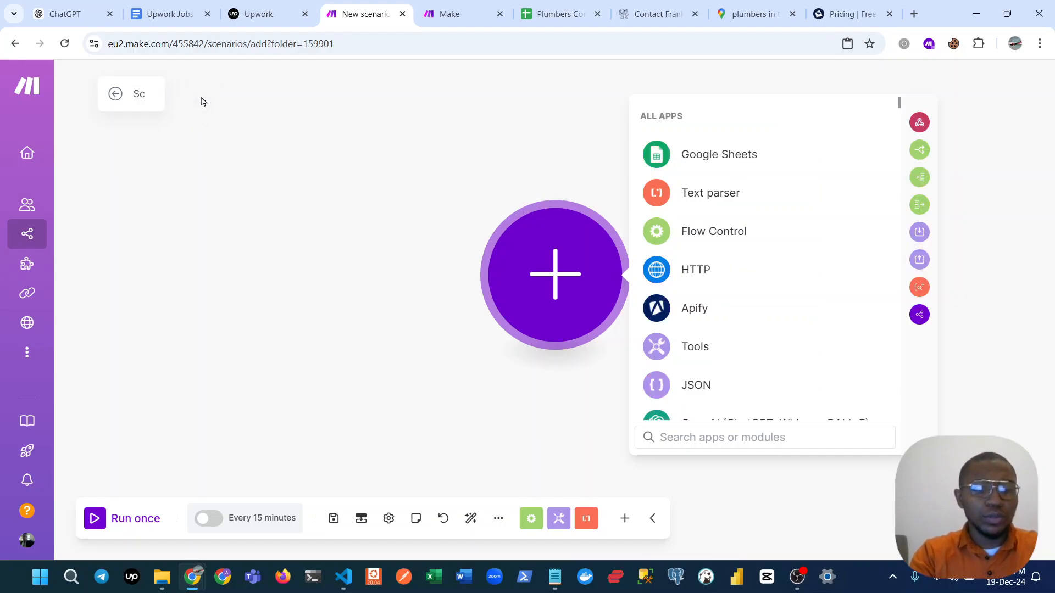
type("raping Go")
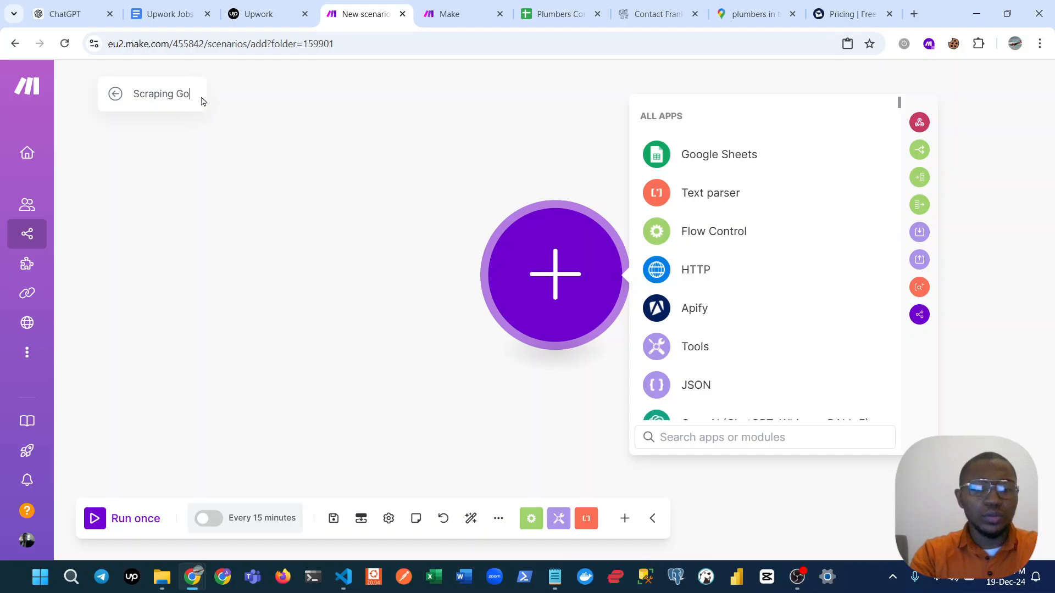
type("ogle Maps")
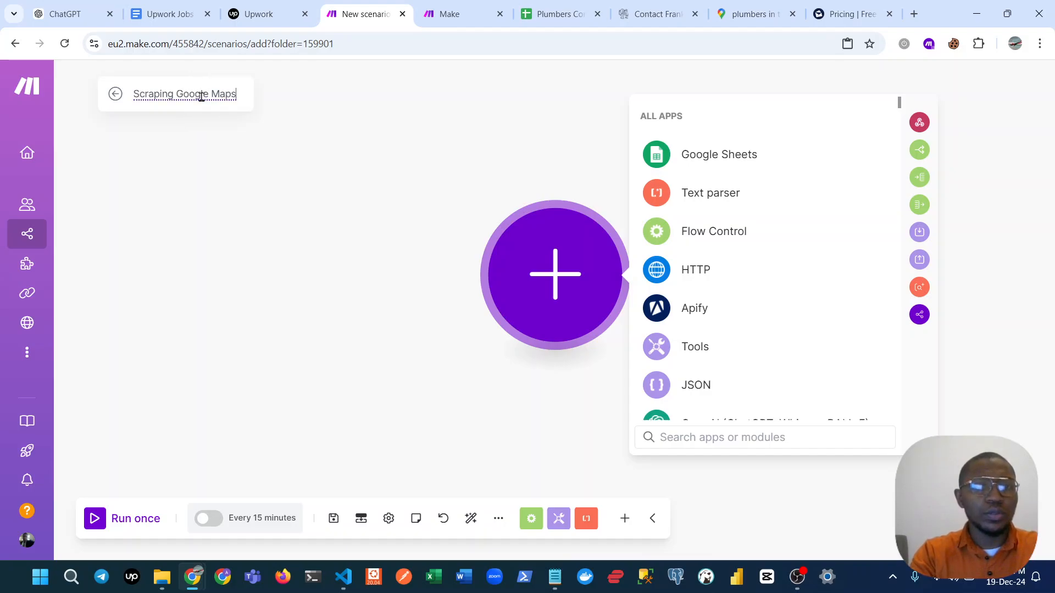
type(" - Apify")
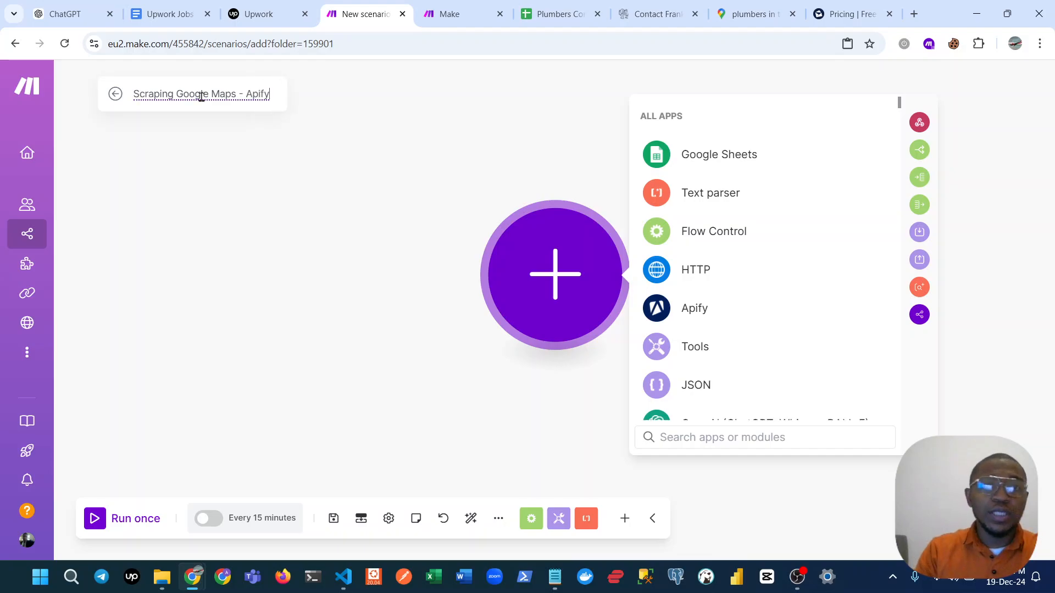
key("Return")
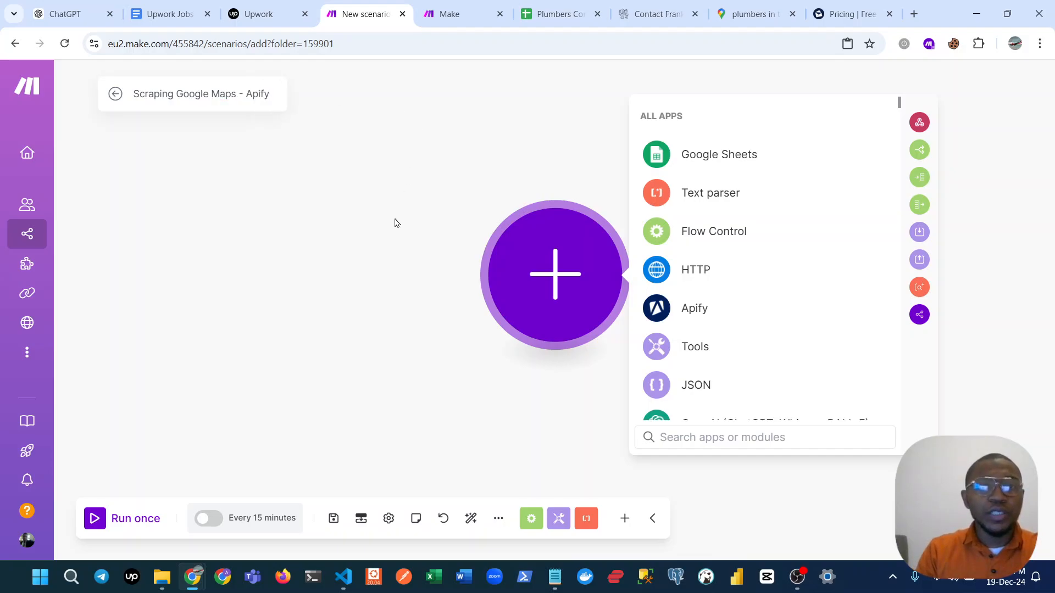
left_click(358, 177)
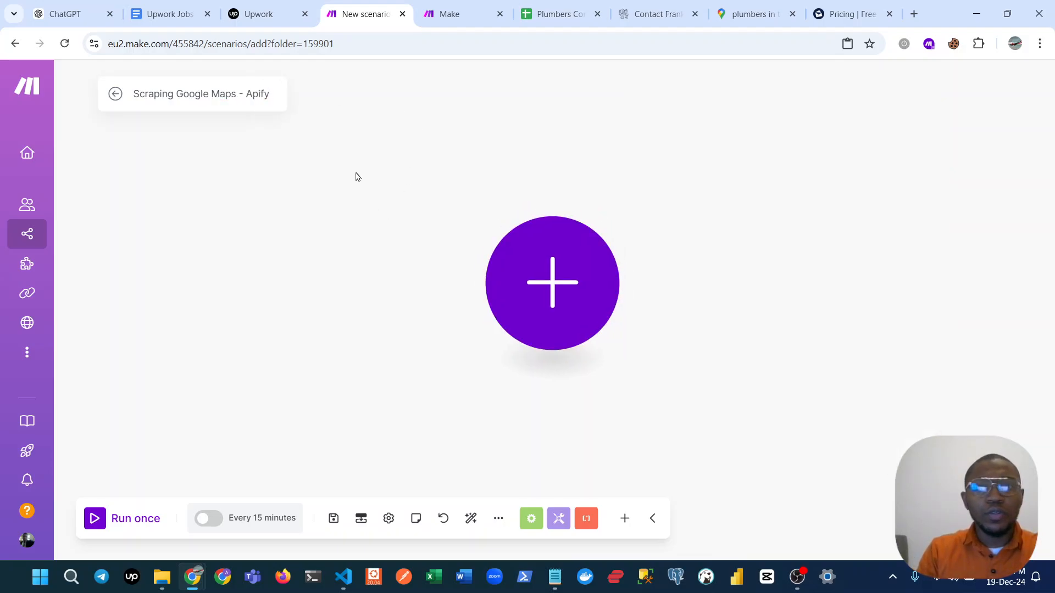
Open apify.com in a new browser tab next to the scenario and go to the Apify console.
left_click(914, 14)
left_click_drag(876, 16, 420, 15)
left_click(392, 37)
type("apify.com")
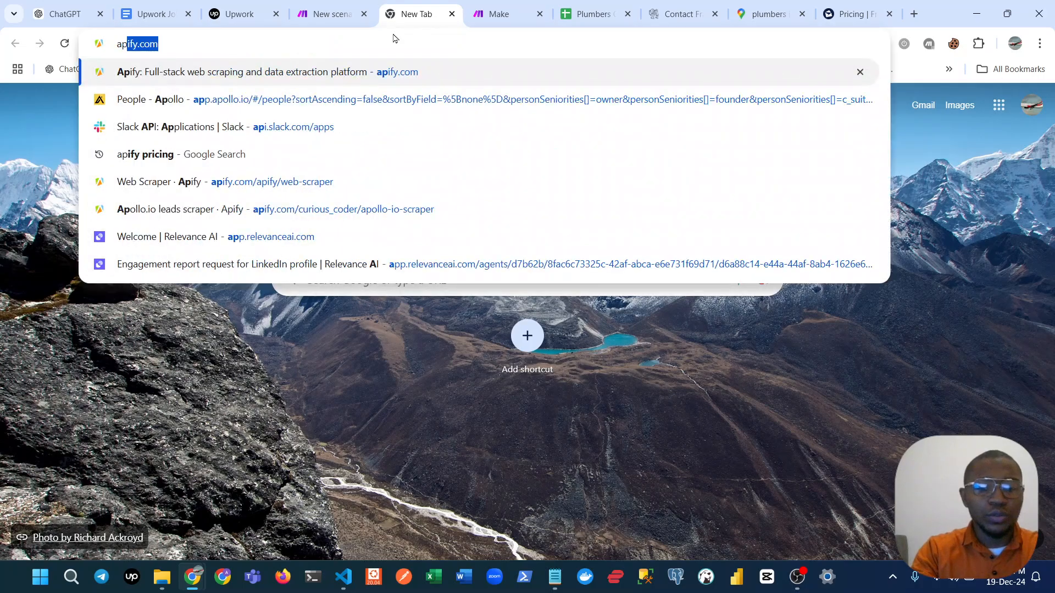
key("Return")
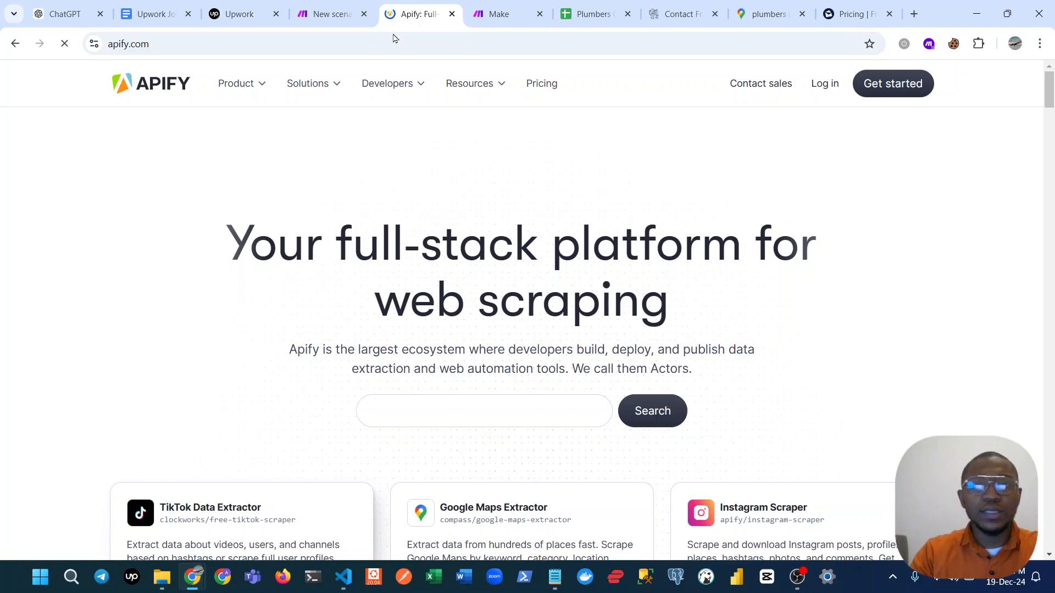
type("Scrape TikTo")
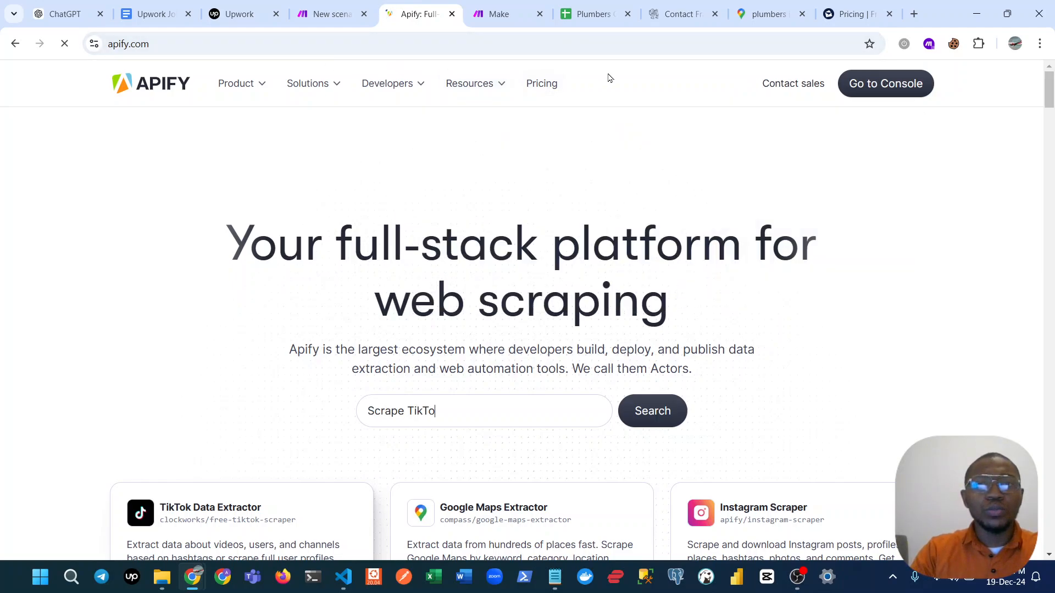
type("k profile")
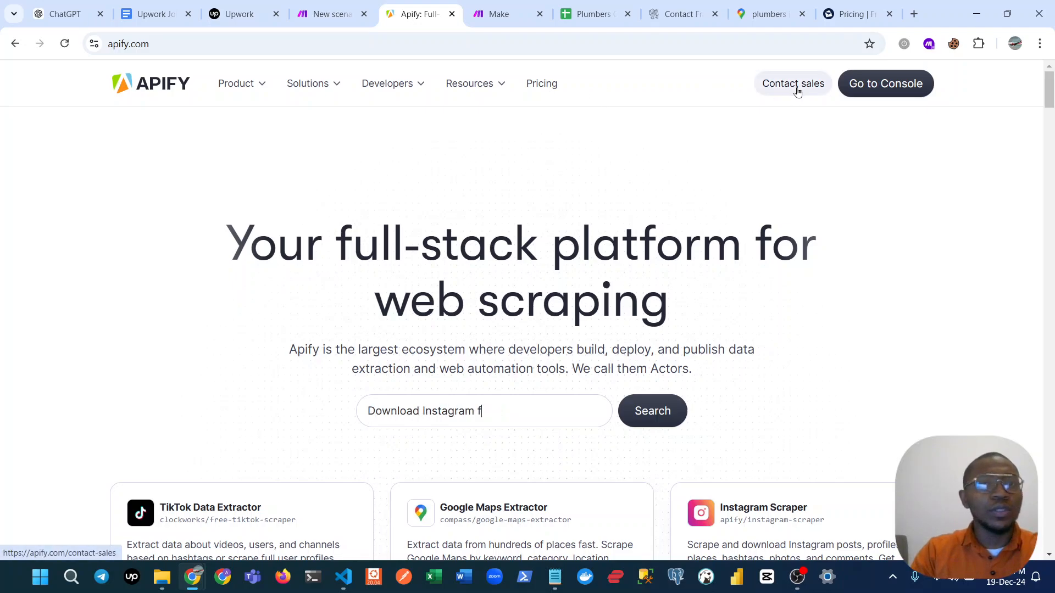
left_click(877, 84)
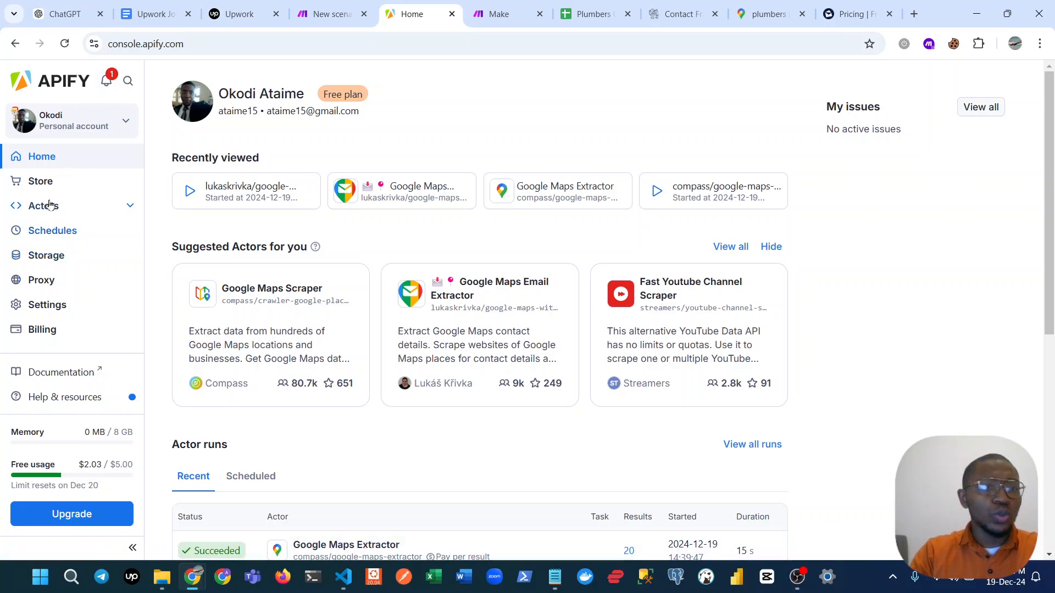
Search the Apify Store for "Google maps" Actors.
left_click(40, 181)
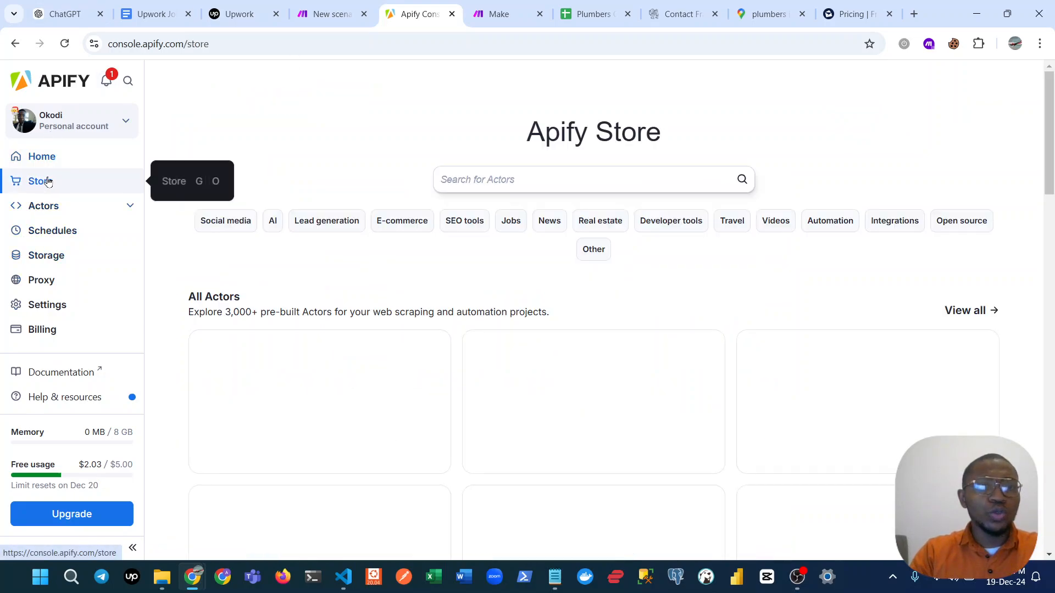
left_click(556, 178)
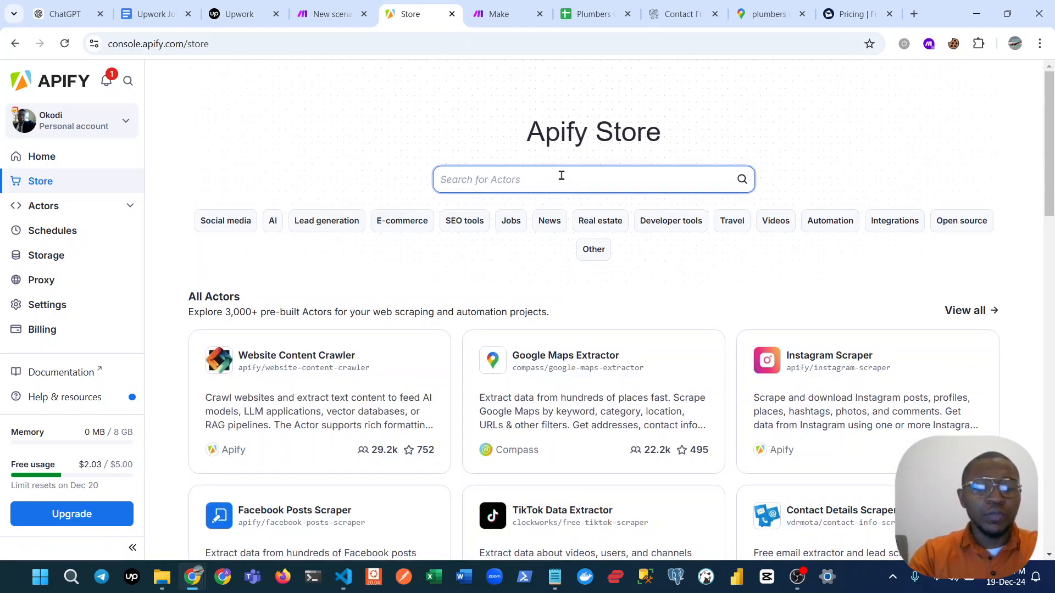
type("Google maps")
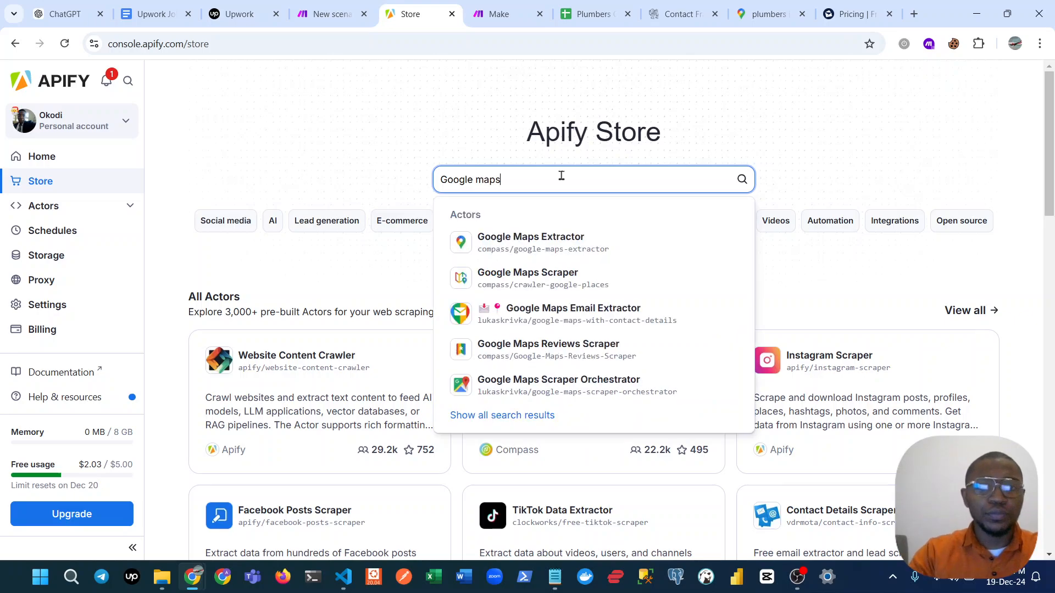
key("Return")
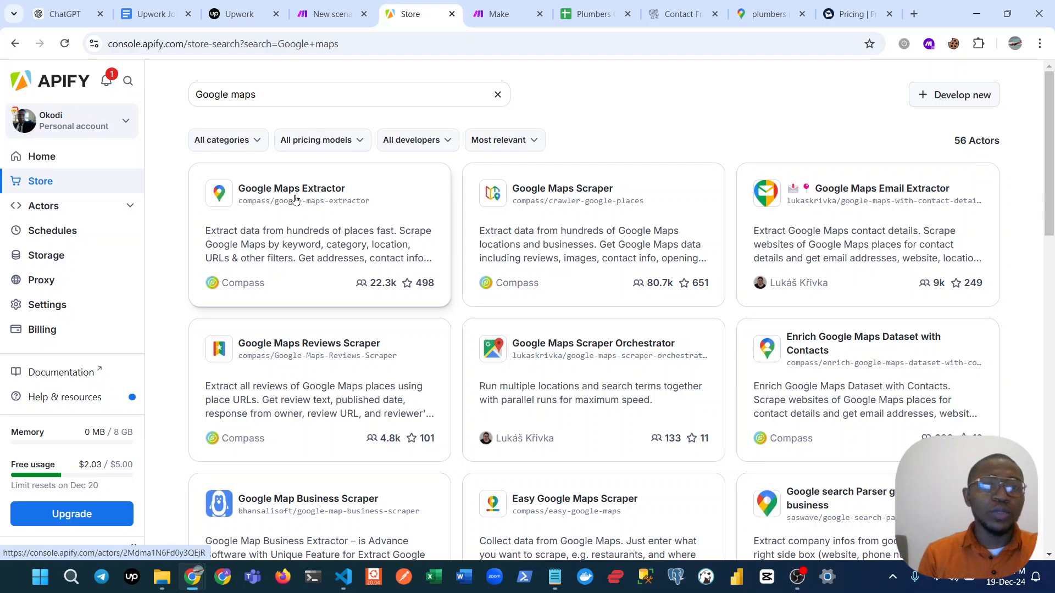
Open the Google Maps Extractor and Google Maps Email Extractor Actors, each in its own new browser tab.
right_click(291, 196)
left_click(318, 204)
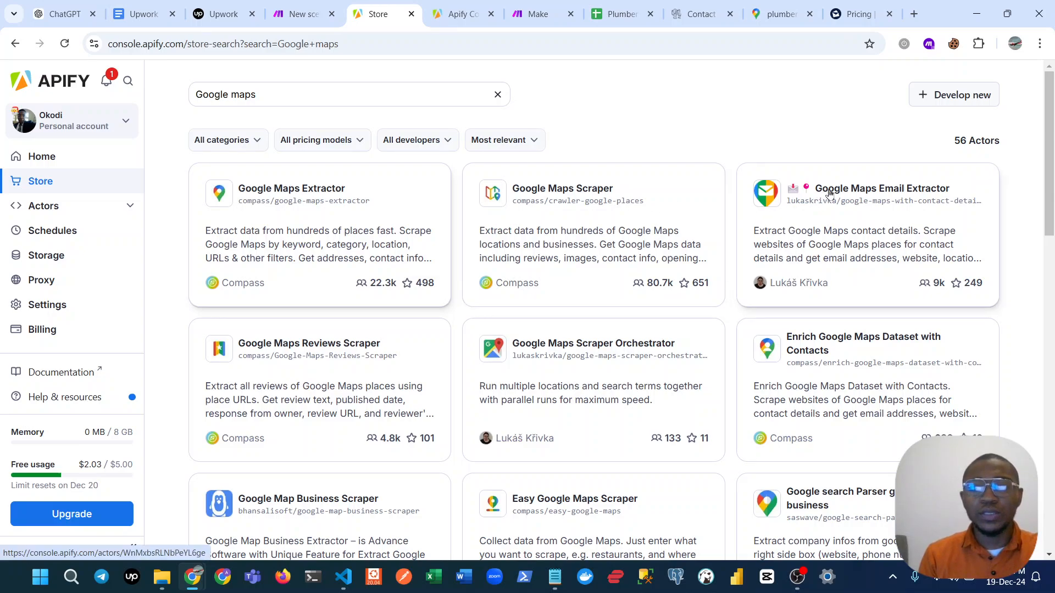
right_click(823, 230)
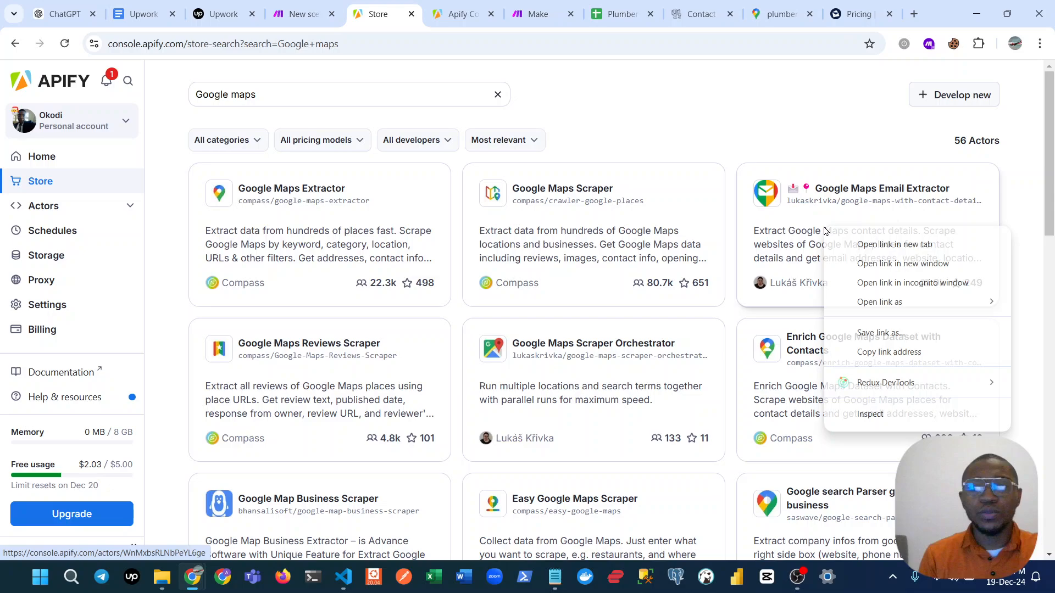
left_click(849, 240)
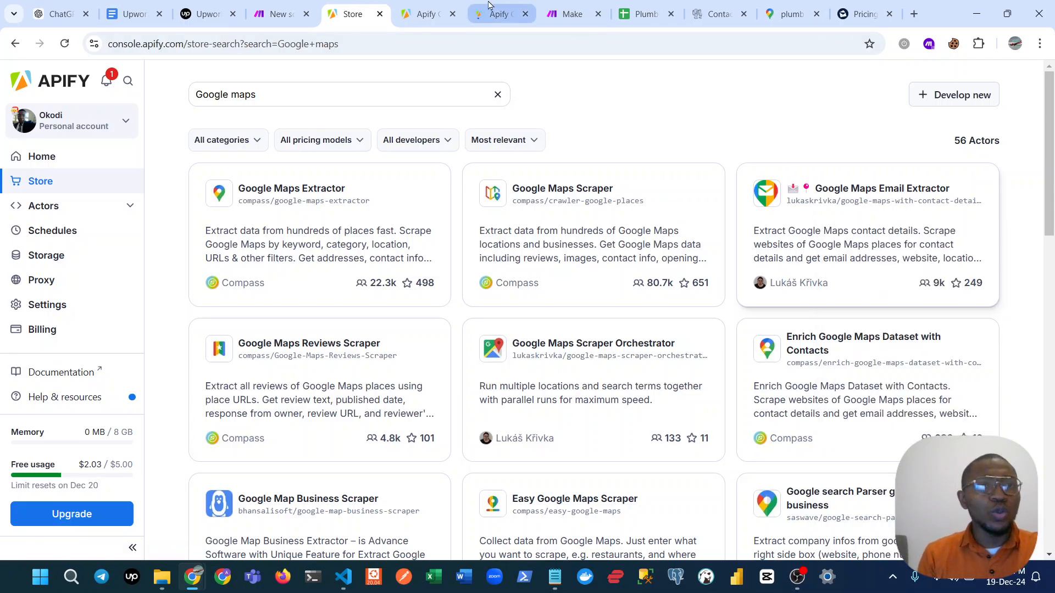
Review the "Apify & Make for Lead Generation" job post on Upwork and the Google Maps listings for plumbers in Texas.
left_click(203, 5)
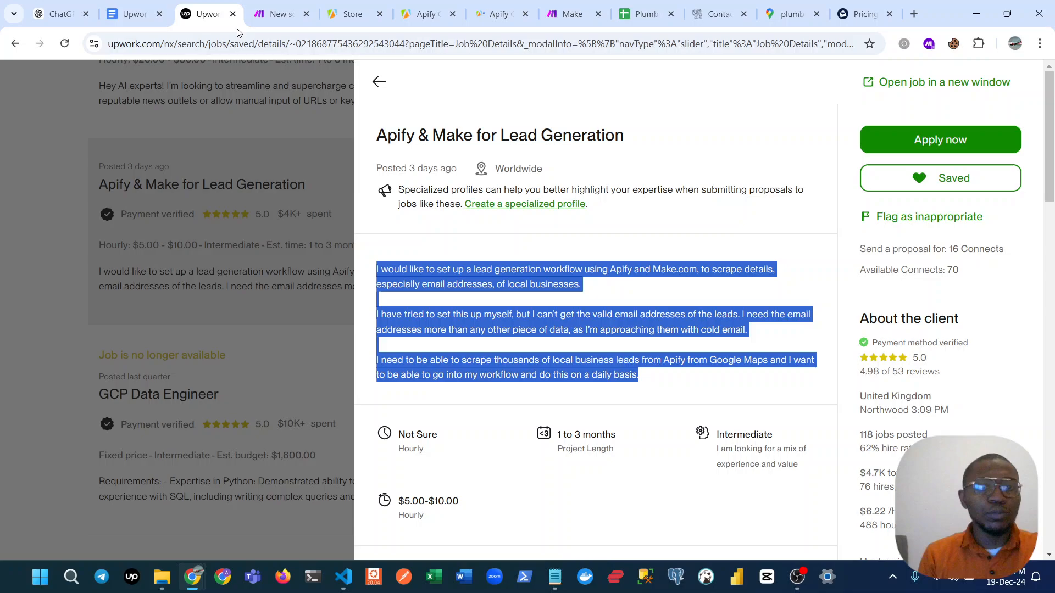
left_click(477, 270)
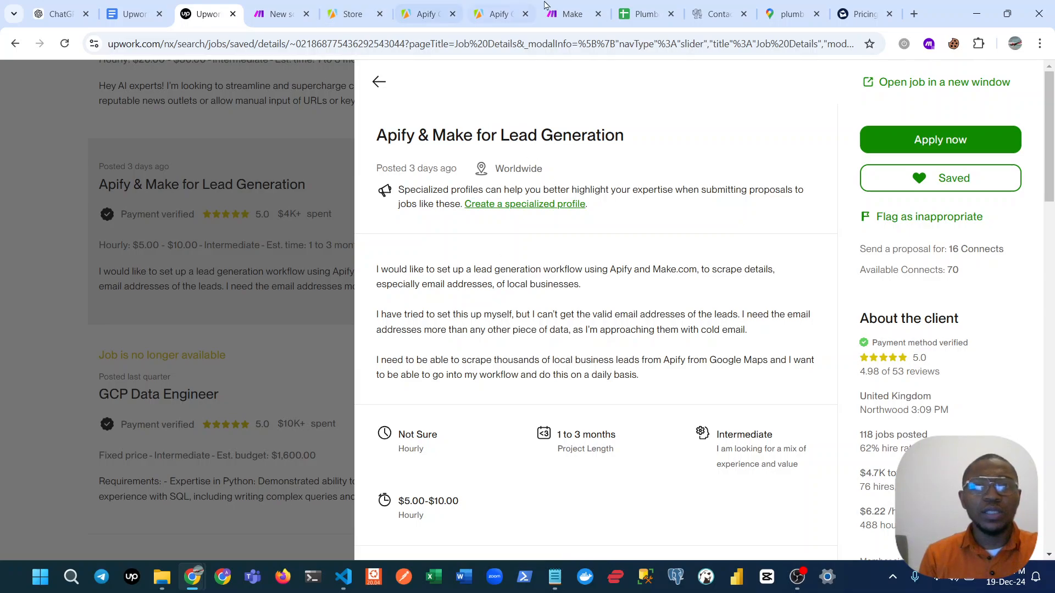
left_click(764, 5)
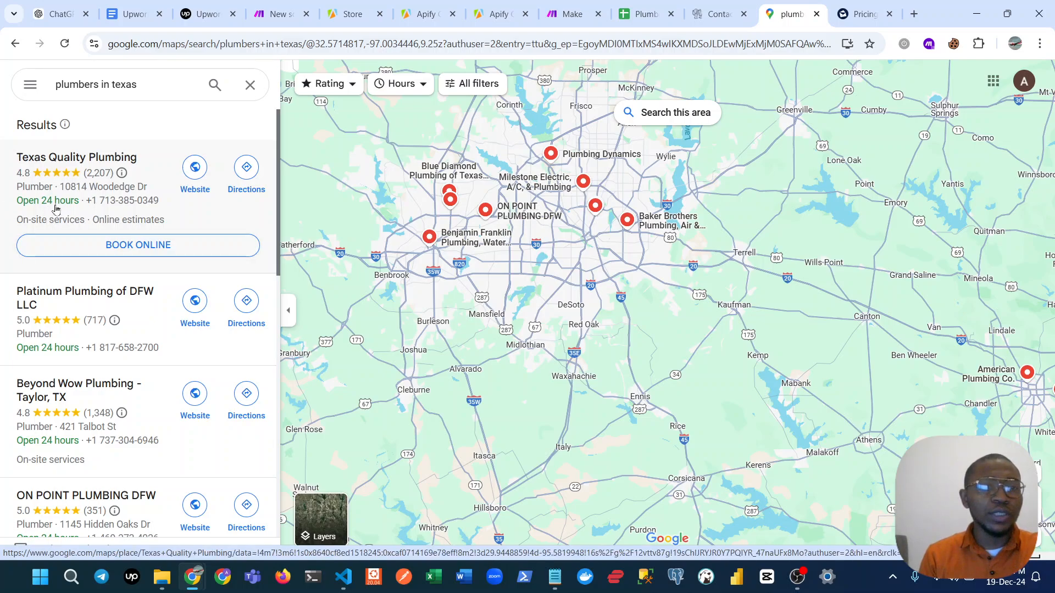
mouse_move(571, 211)
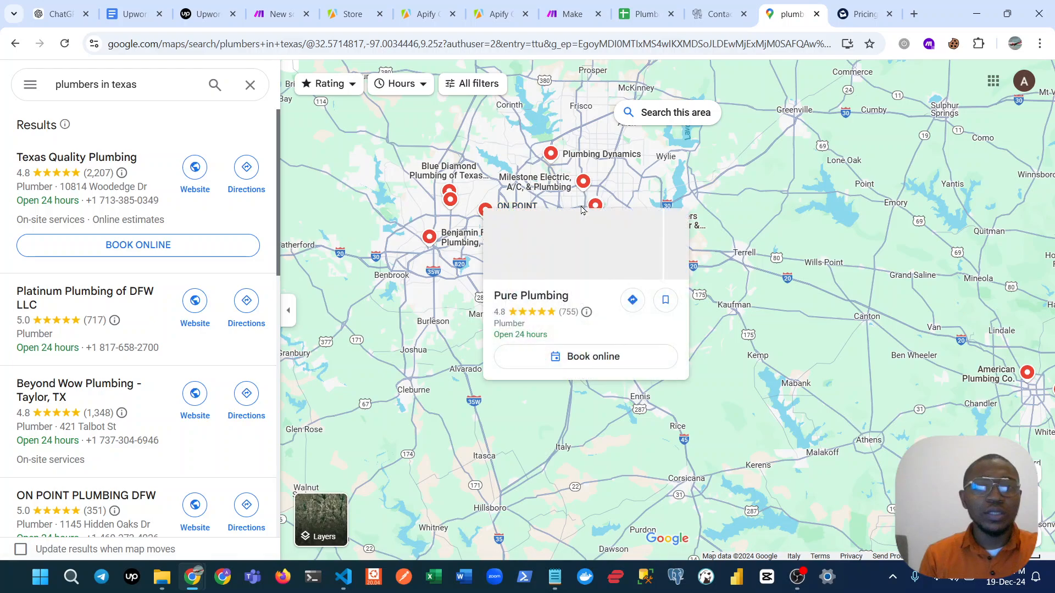
scroll(574, 207, "up", 2)
Return to Apify and compare the Google Maps Extractor page with the Google Maps Email Extractor page.
left_click(347, 5)
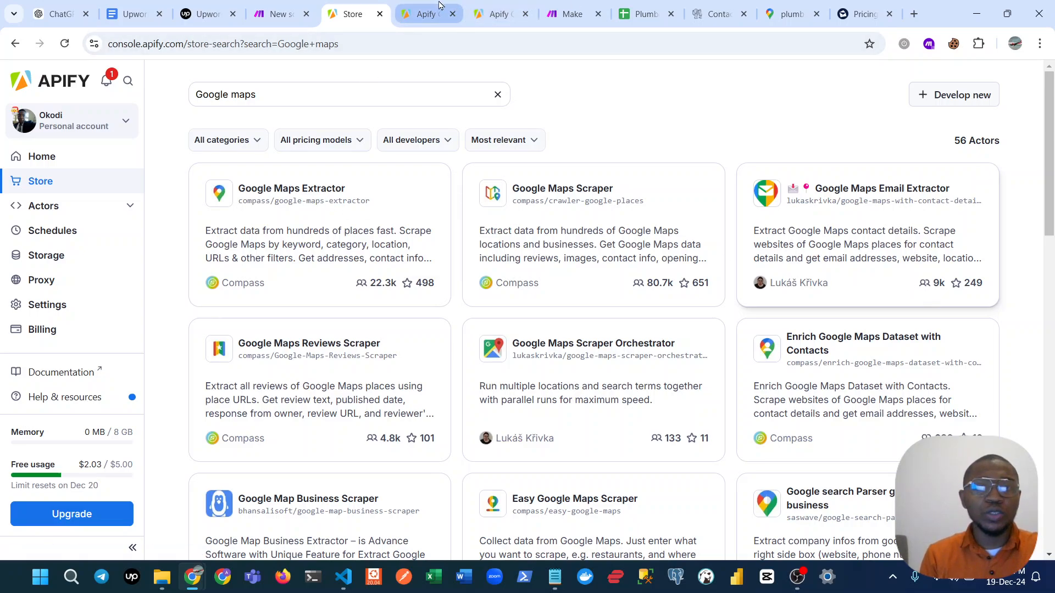
left_click(426, 14)
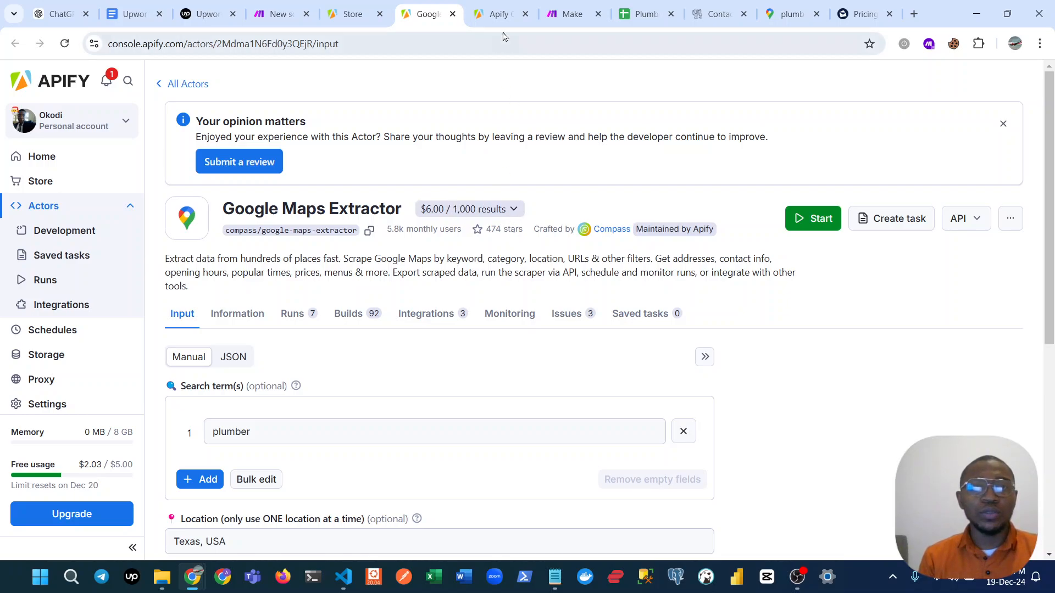
left_click(497, 14)
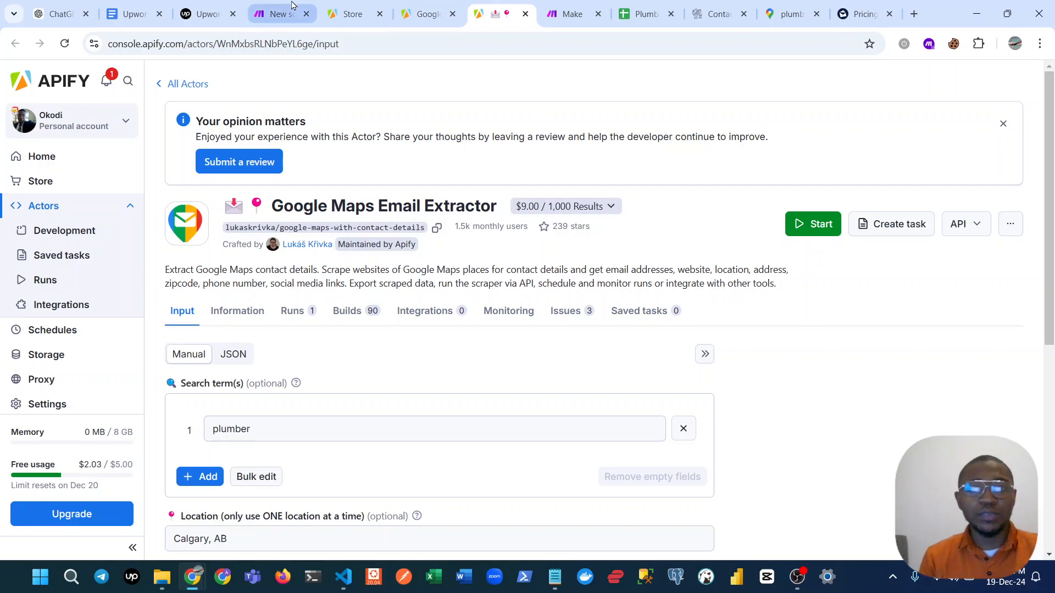
left_click(405, 8)
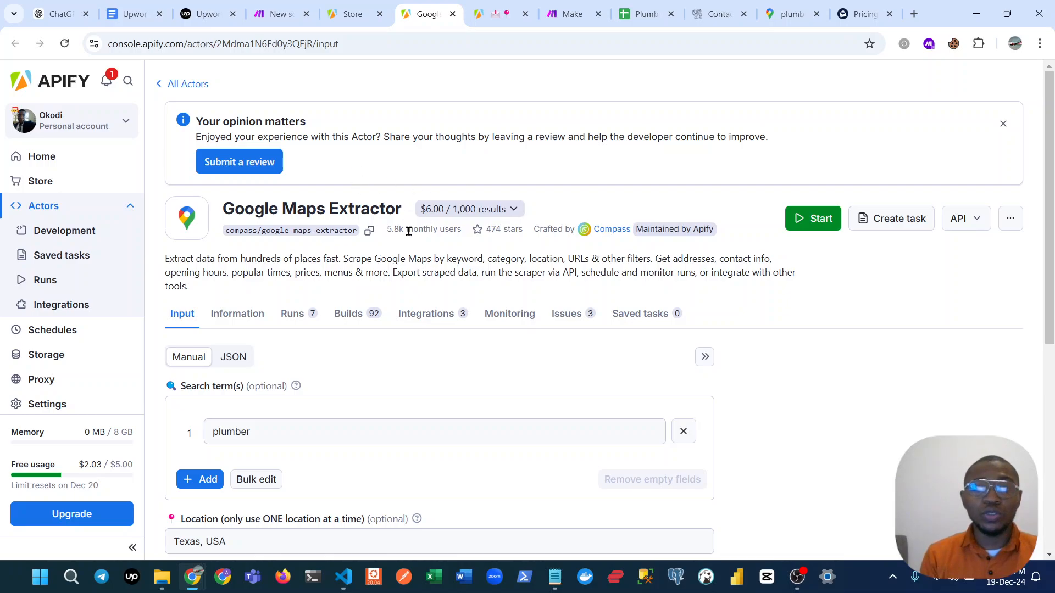
left_click(477, 7)
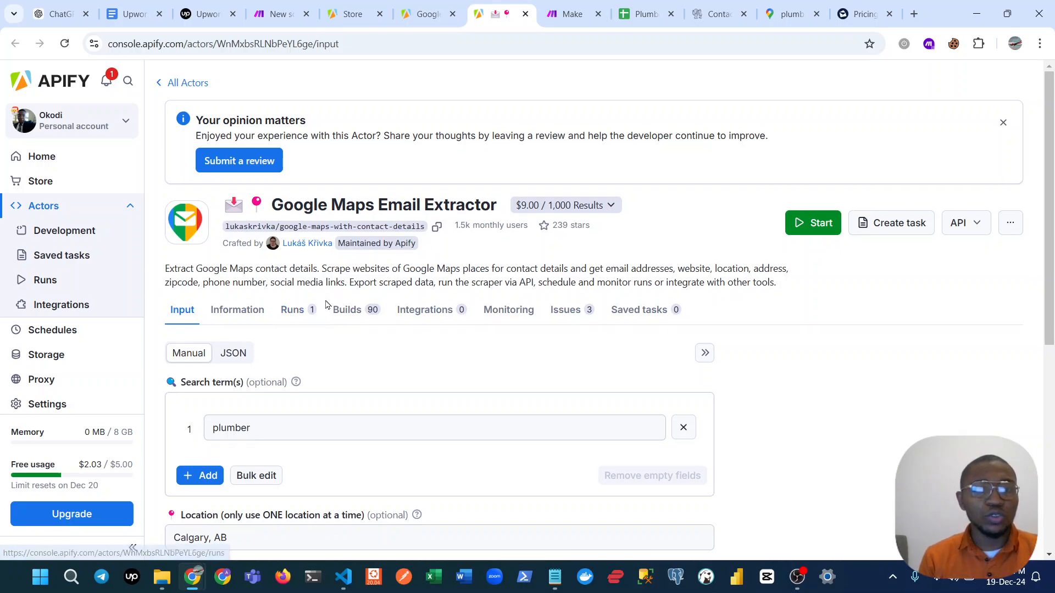
Examine the Google Maps Email Extractor's inputs, including the help for number of places and the other geolocation parameters.
scroll(330, 302, "down", 2)
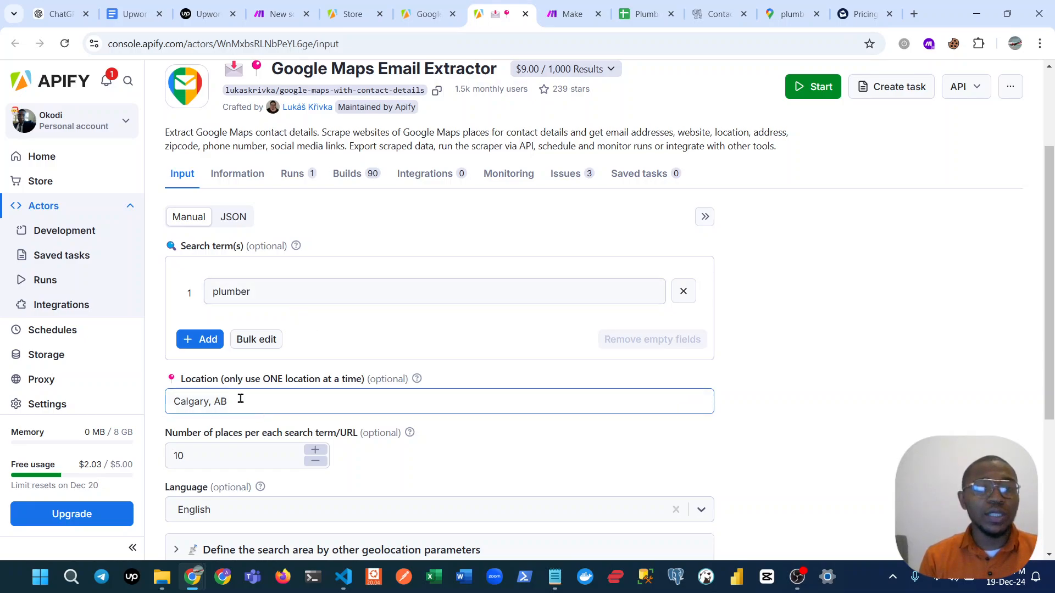
left_click(208, 466)
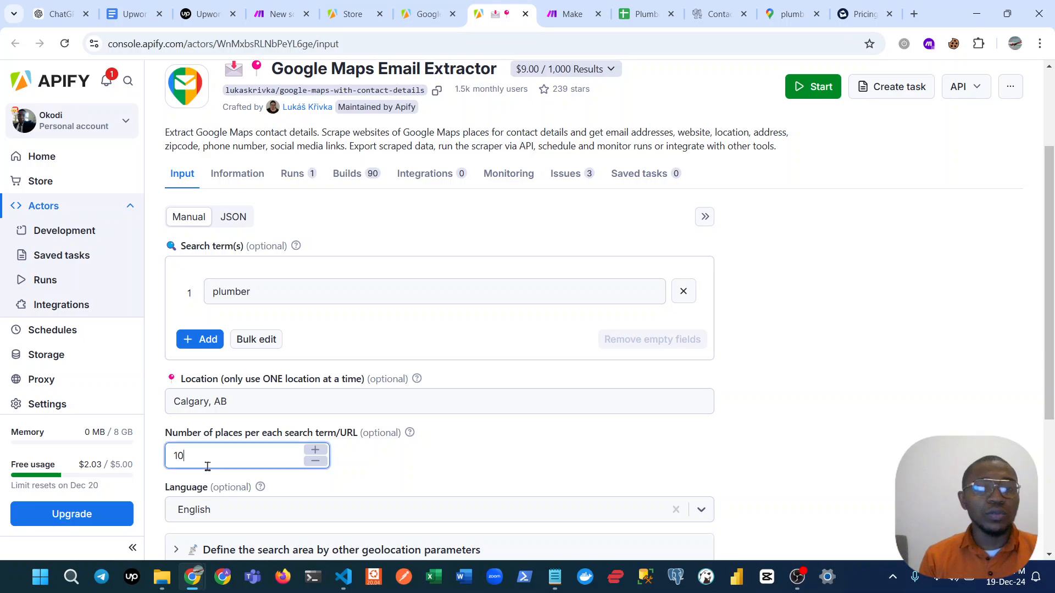
left_click(409, 433)
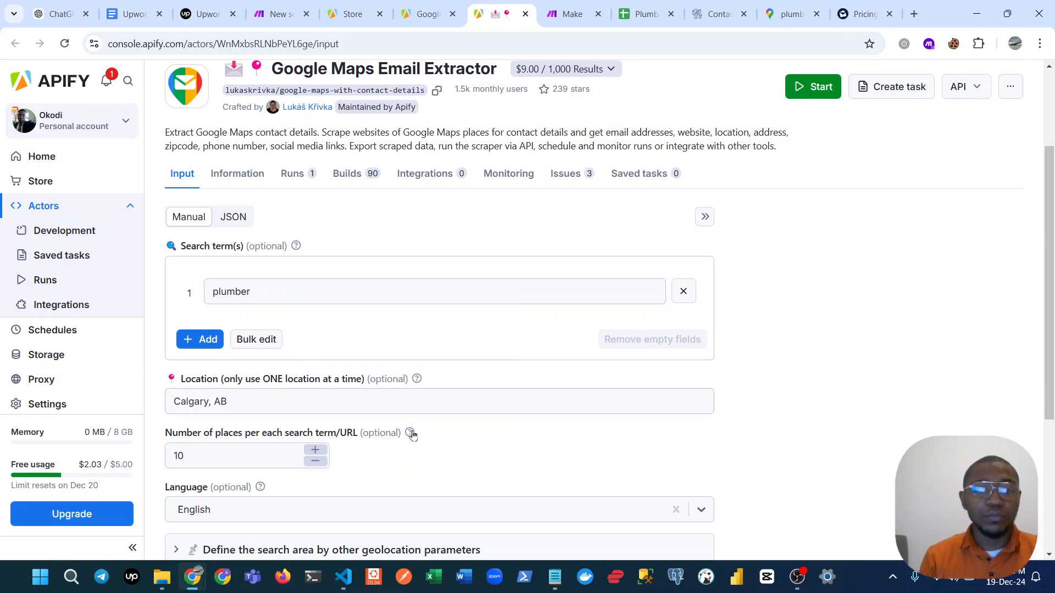
mouse_move(411, 434)
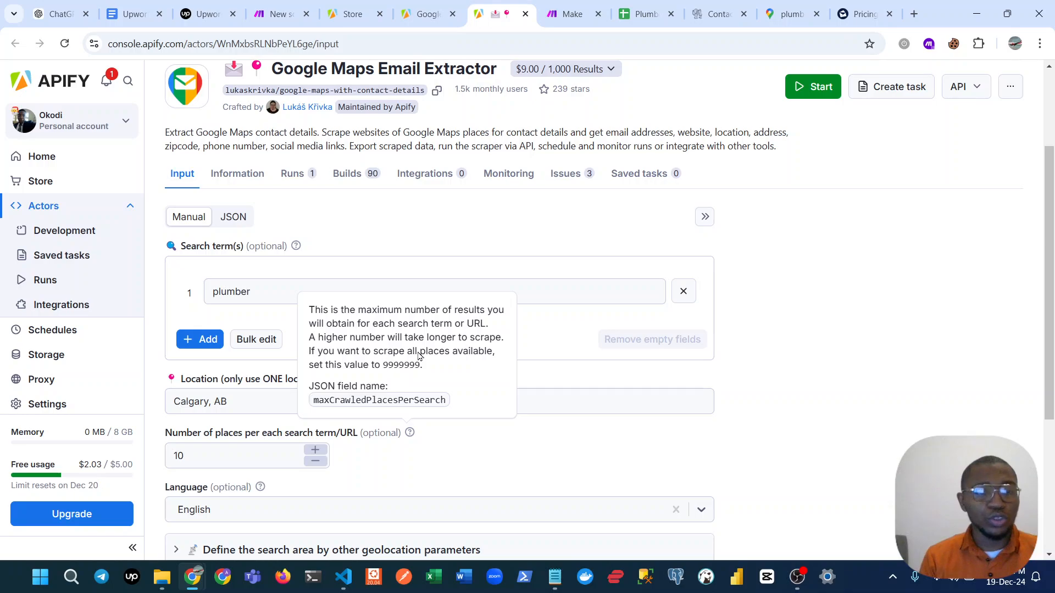
scroll(413, 442, "down", 2)
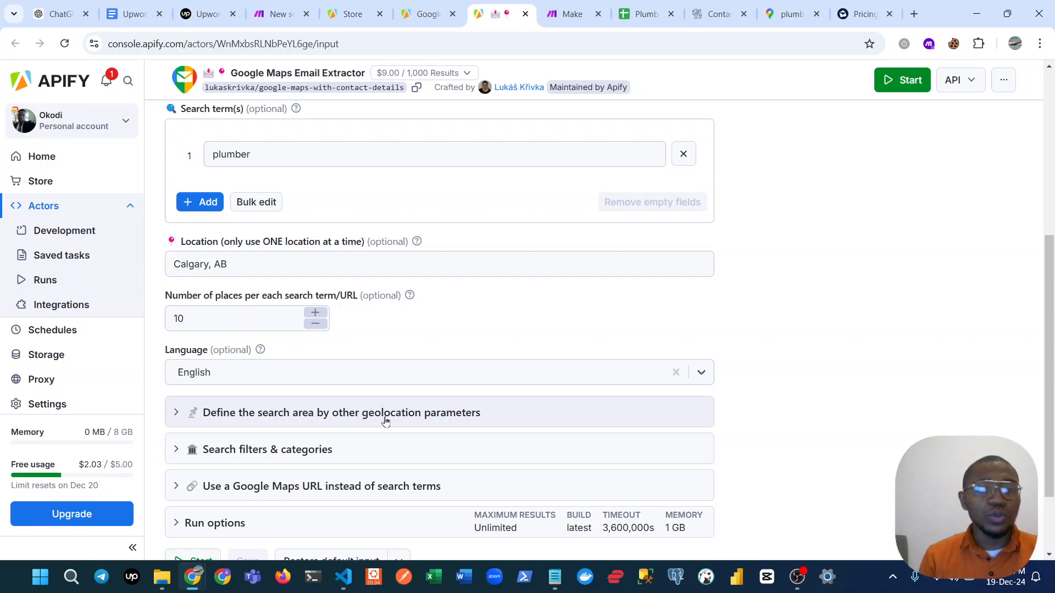
scroll(385, 421, "down", 2)
left_click(283, 314)
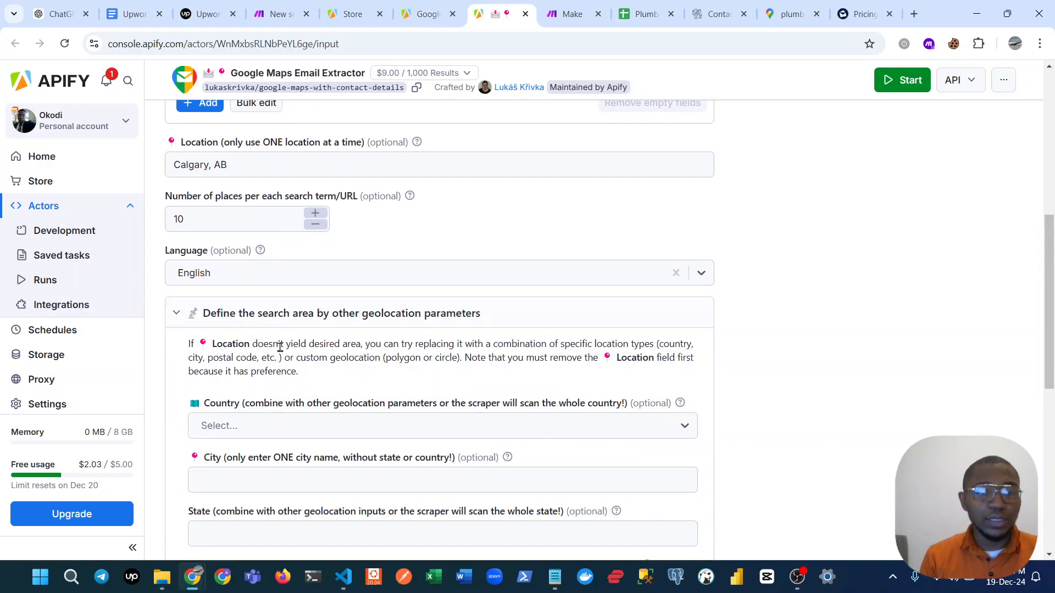
Examine the Google Maps Email Extractor's search term, location, number of places and geolocation inputs.
scroll(274, 459, "down", 5)
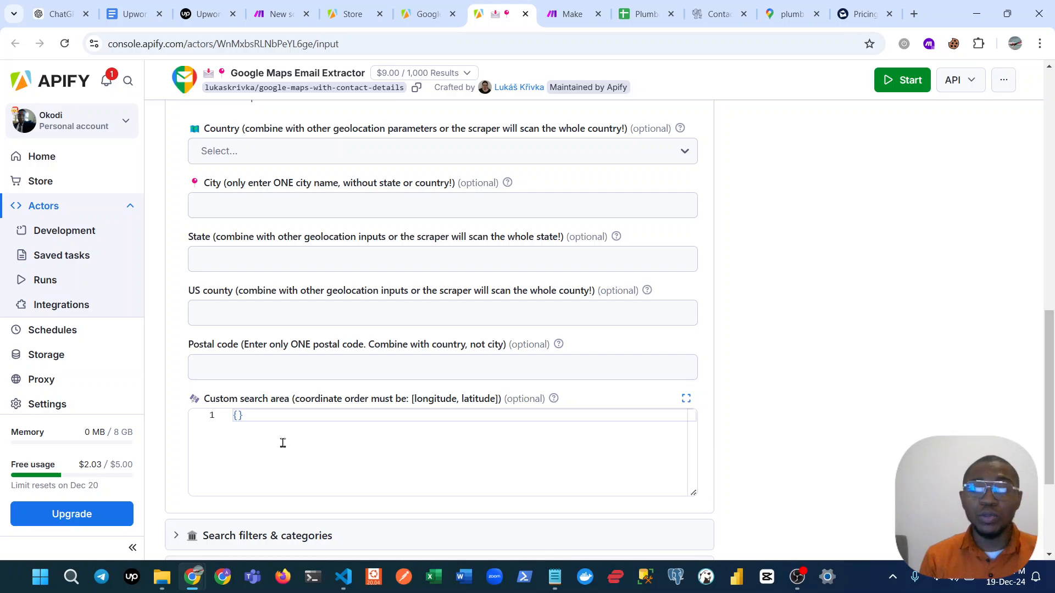
scroll(330, 300, "up", 11)
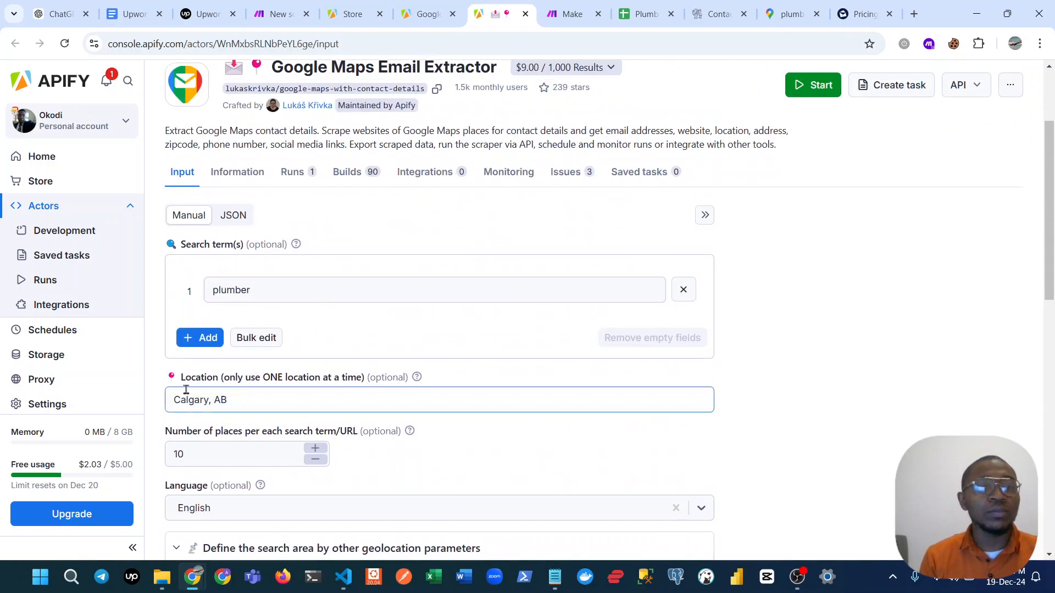
double_click(239, 290)
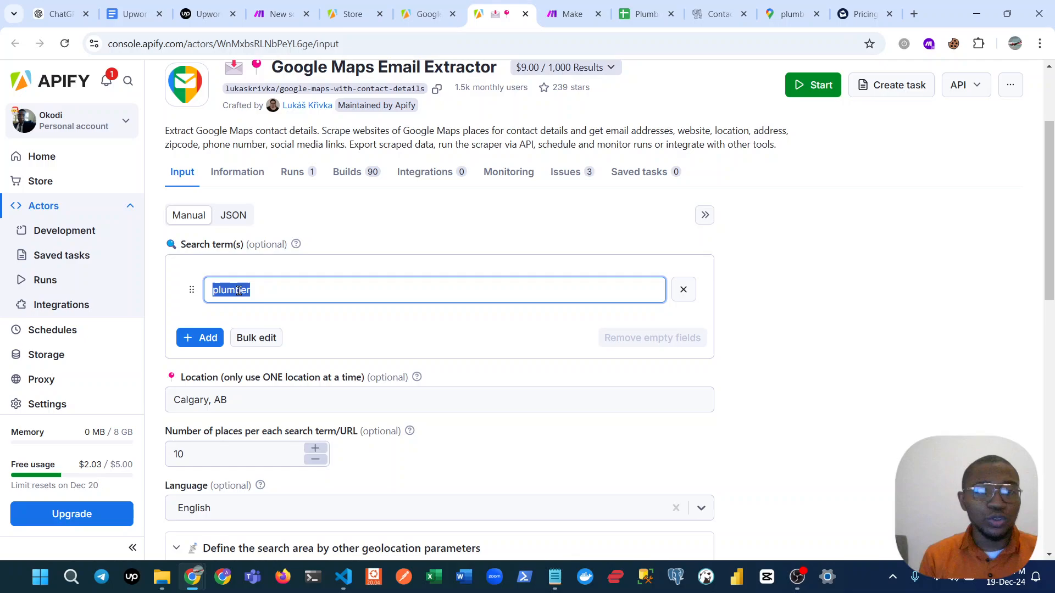
left_click(273, 293)
left_click(224, 409)
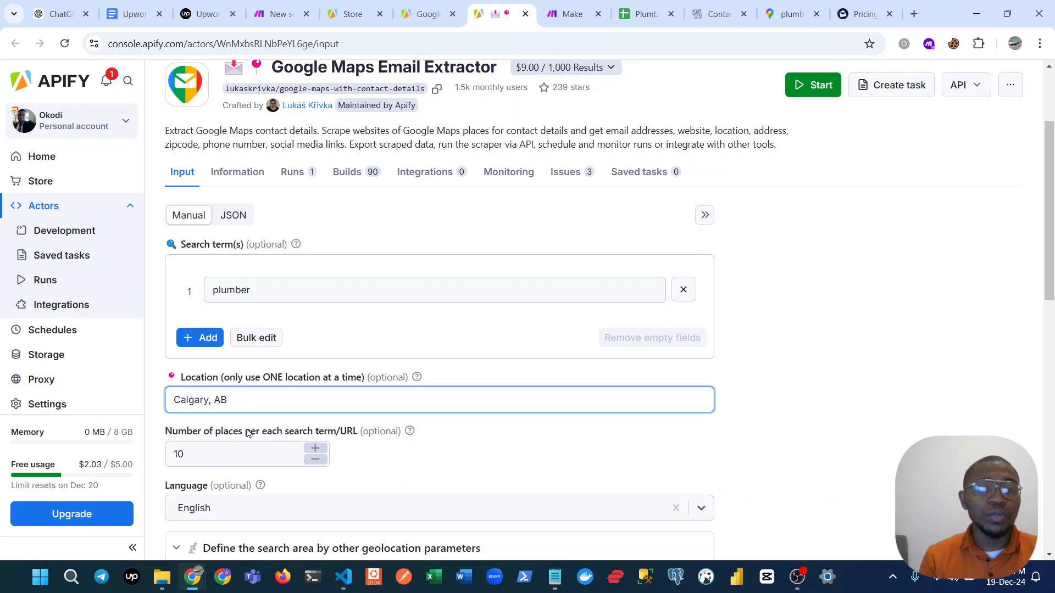
left_click(196, 460)
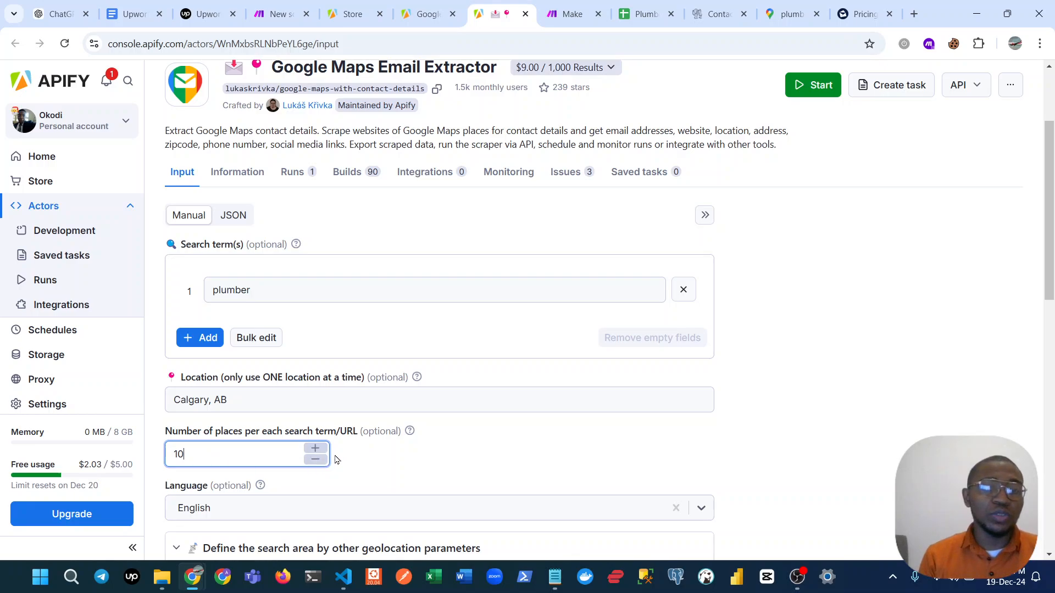
left_click(339, 457)
scroll(333, 454, "down", 3)
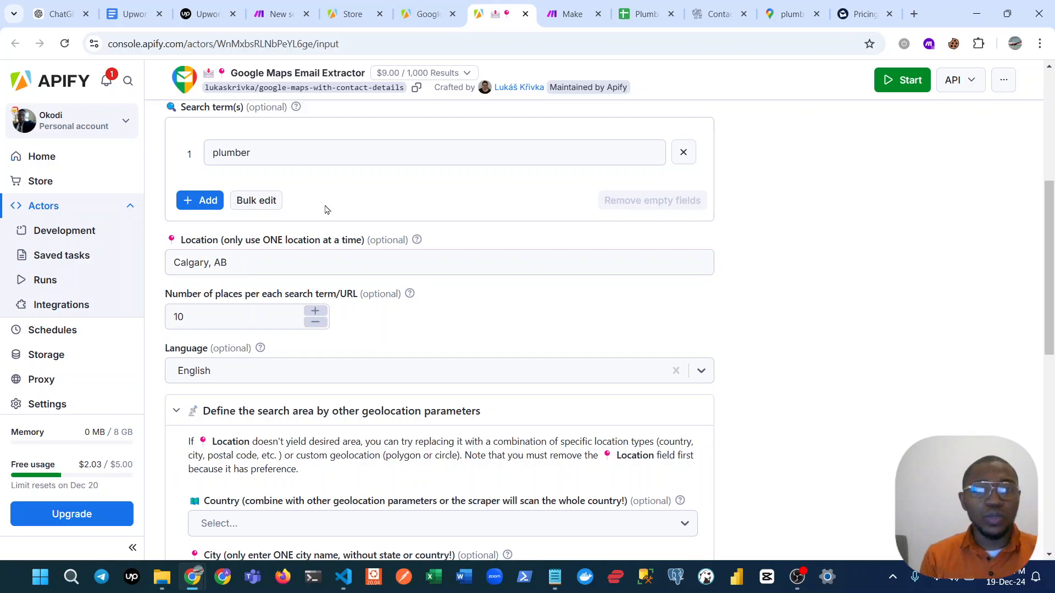
Move the Make scenario's browser tab beside the Google Maps Email Extractor tab and return to the extractor.
left_click(552, 8)
left_click(501, 5)
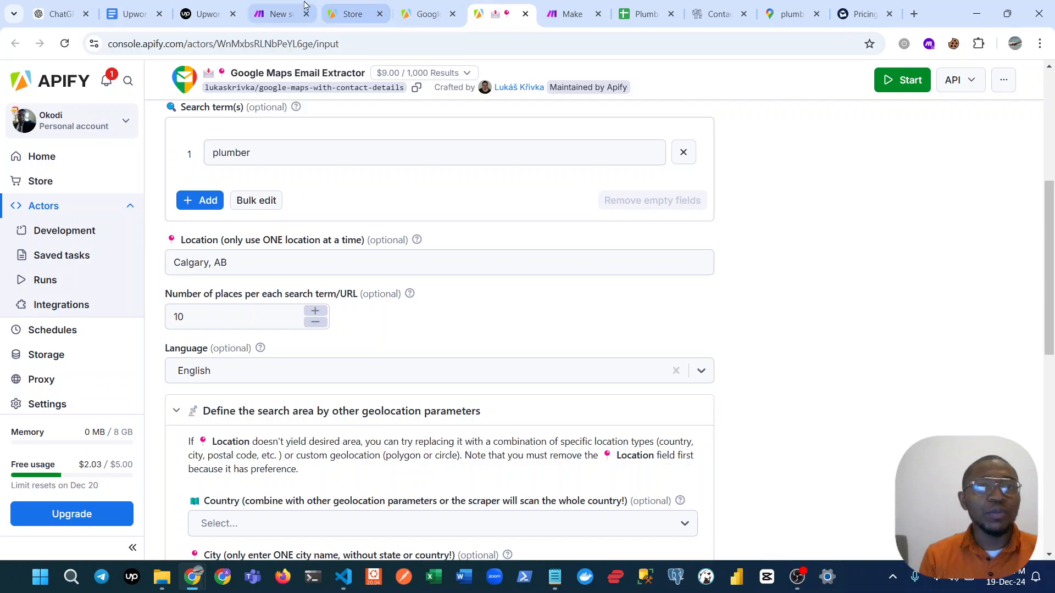
left_click_drag(286, 11, 396, 6)
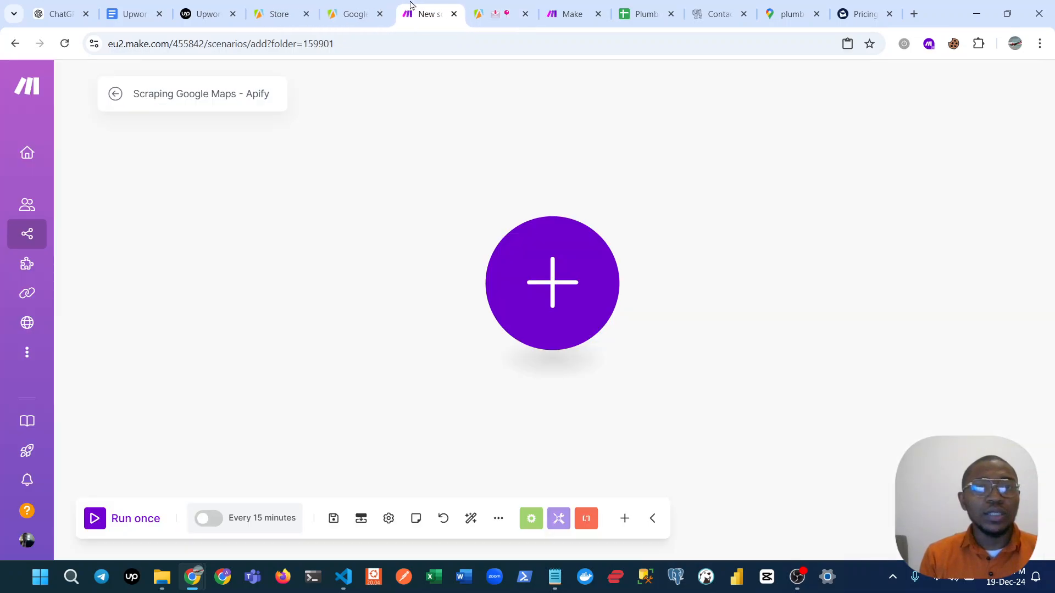
left_click(498, 5)
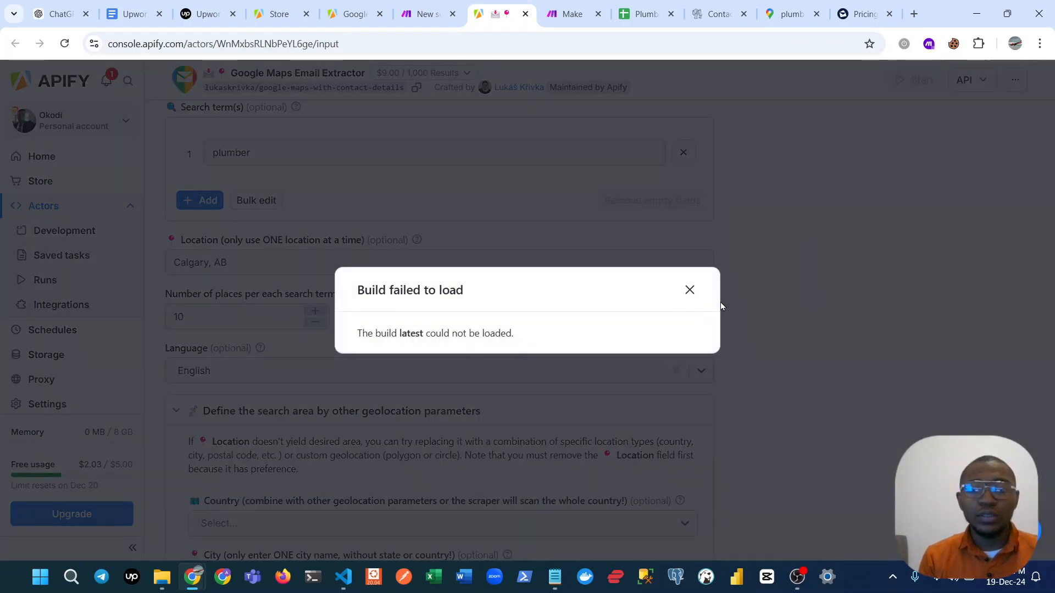
Dismiss the build dialog and run the Google Maps Email Extractor for "plumber" in Calgary, AB with 10 places, showing its output.
left_click(689, 289)
scroll(750, 231, "up", 2)
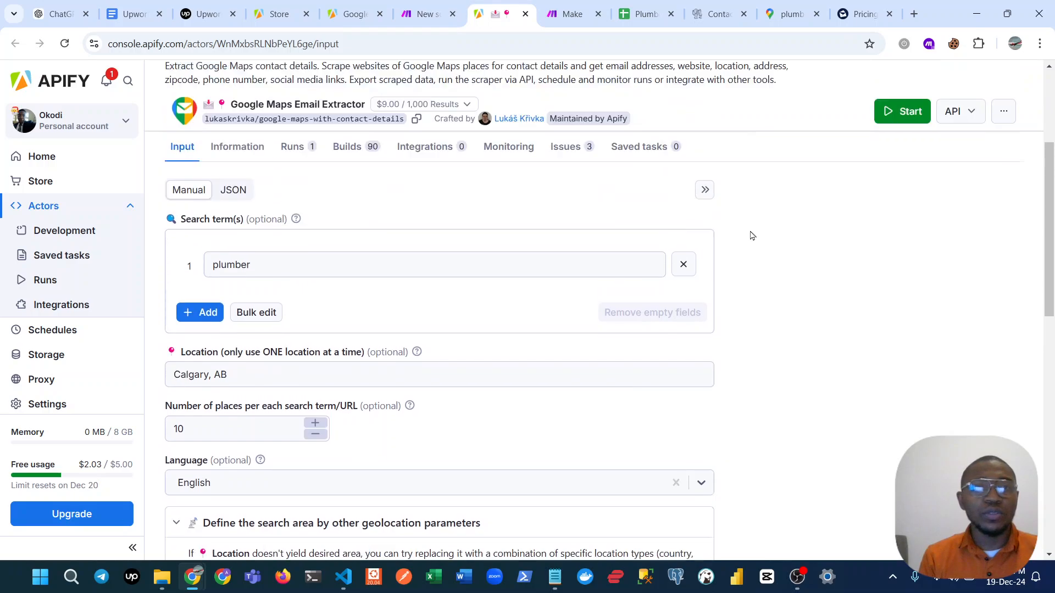
scroll(752, 235, "up", 3)
left_click(812, 224)
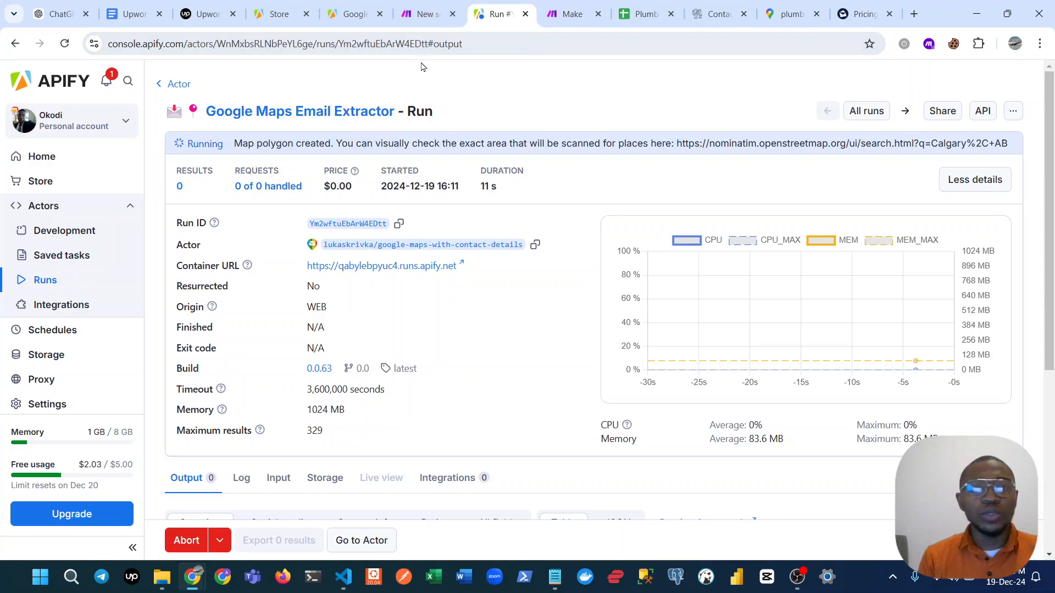
scroll(462, 162, "down", 4)
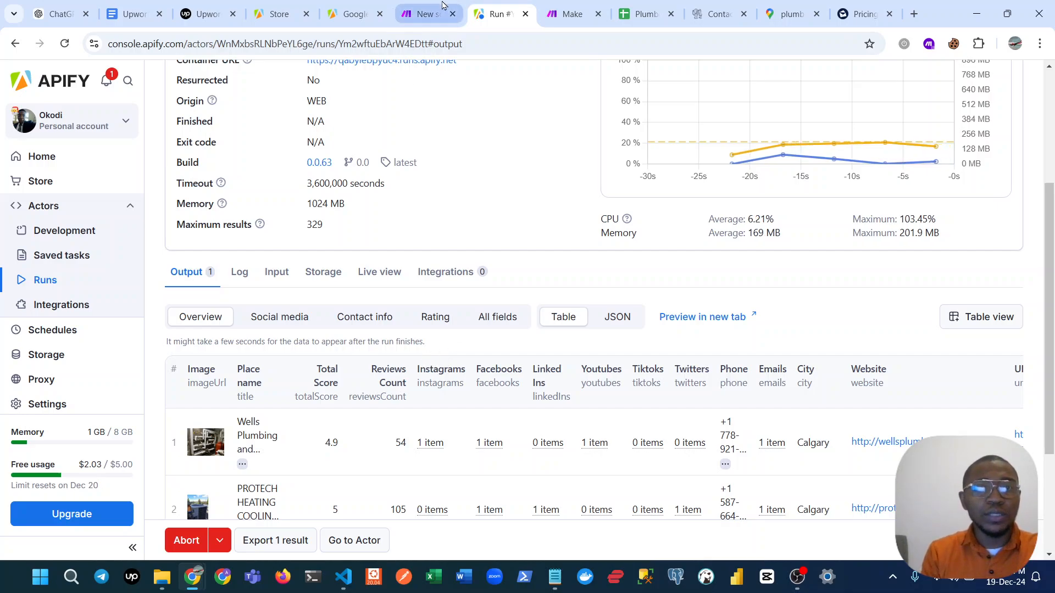
Switch to the Make scenario and add an Apify "Run an Actor" module as its first module.
left_click(409, 5)
left_click(508, 295)
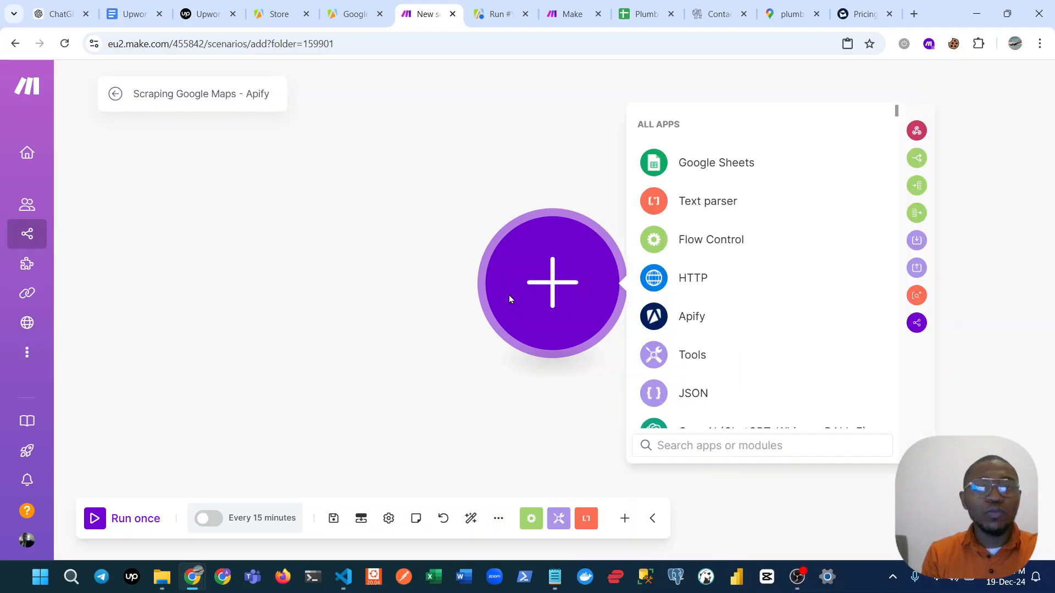
left_click(684, 317)
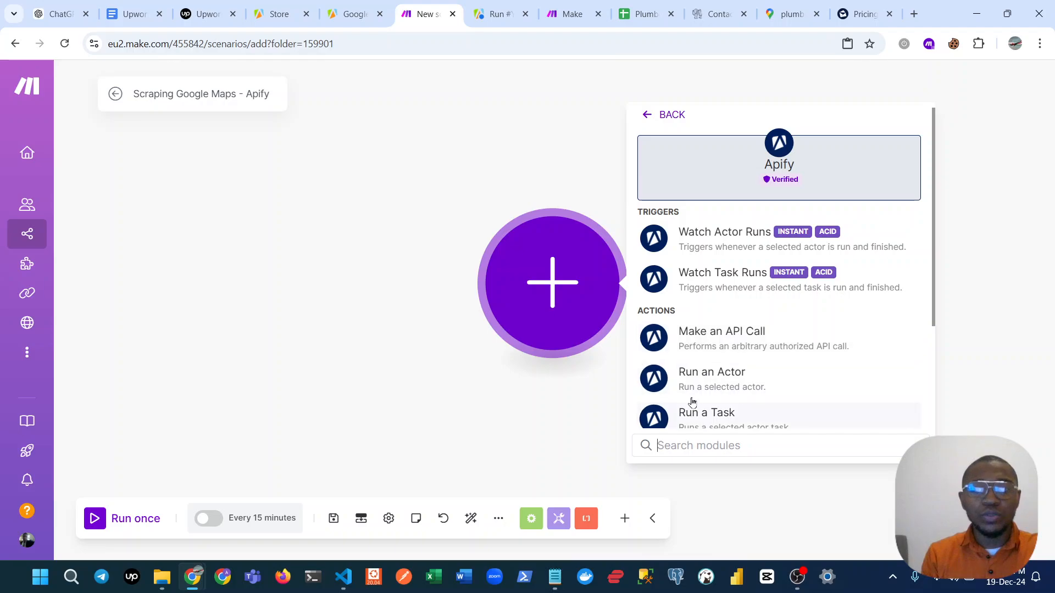
left_click(694, 378)
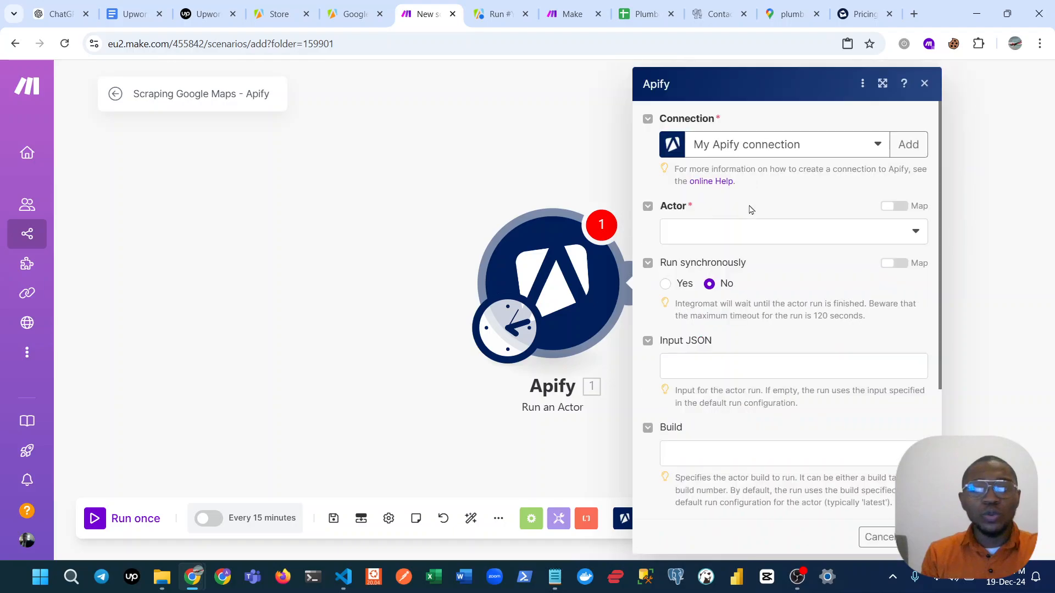
Check the Actor choices and the details required to create a new Apify connection.
left_click(736, 243)
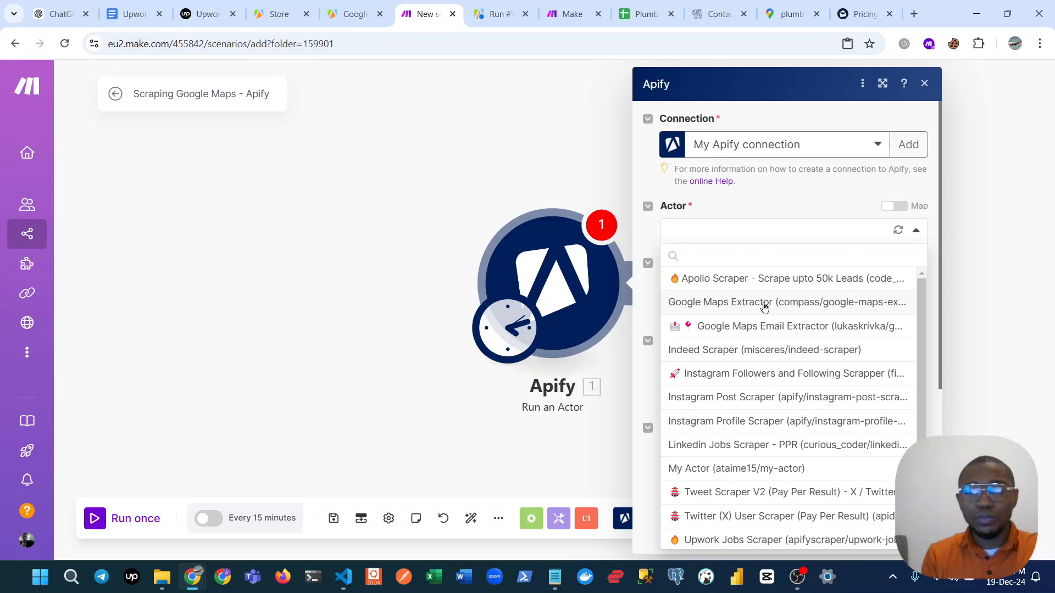
left_click(908, 145)
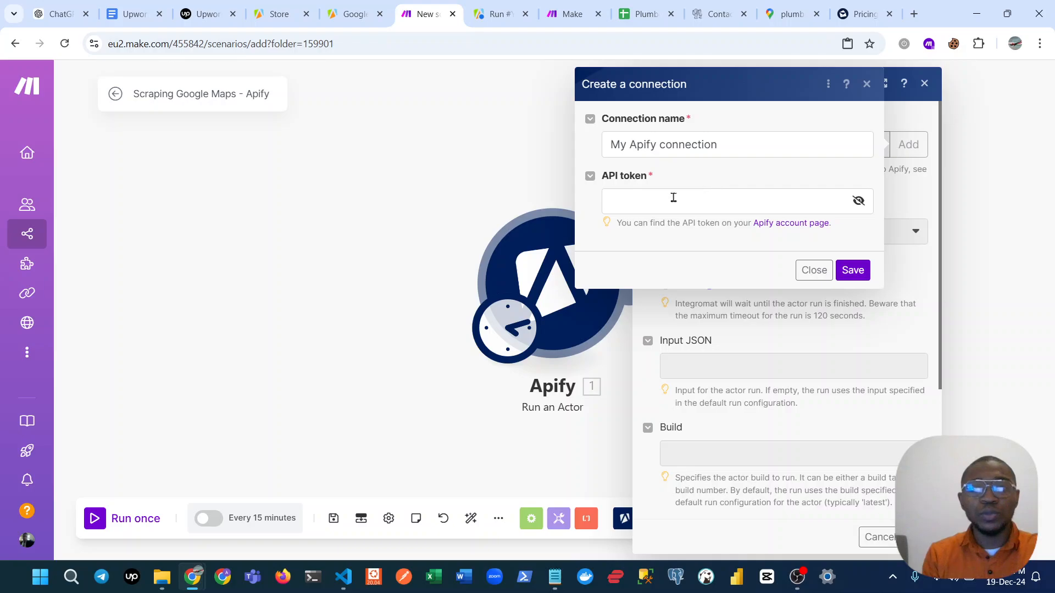
left_click(866, 84)
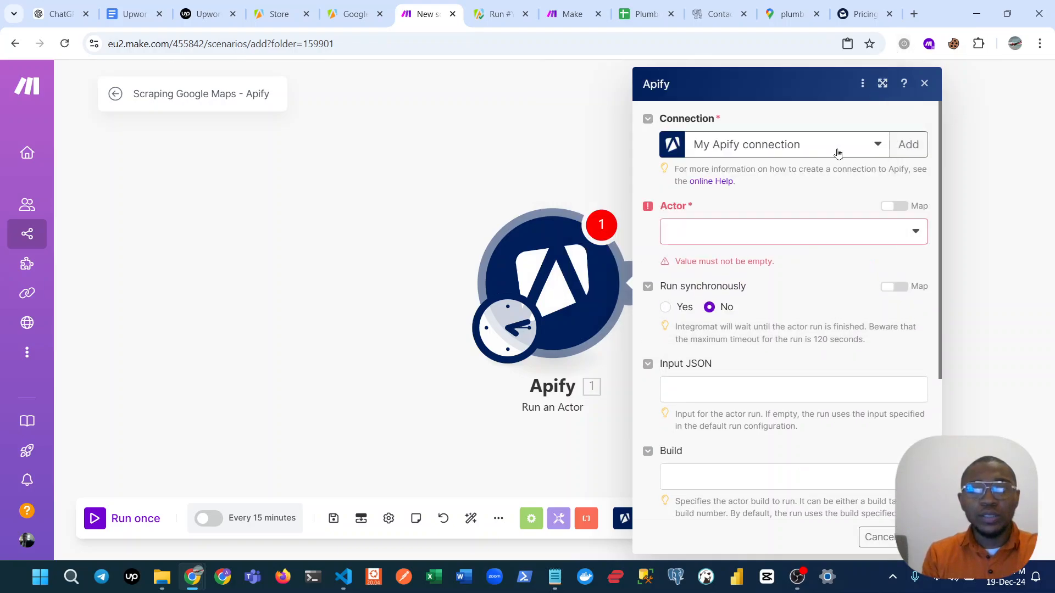
Set the Google Maps Email Extractor as the Actor for the Apify module.
left_click(806, 236)
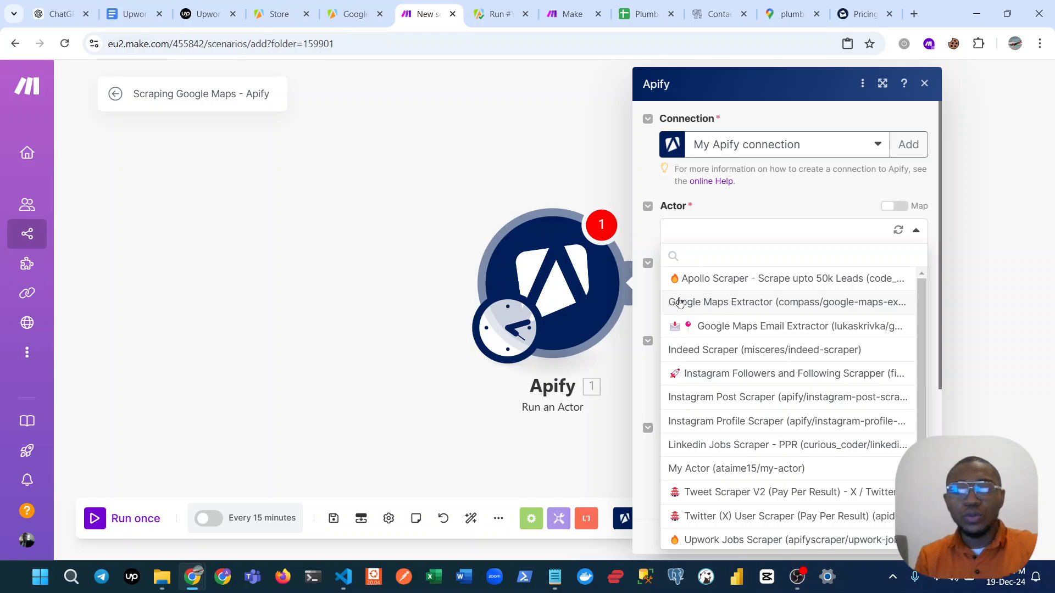
left_click(801, 329)
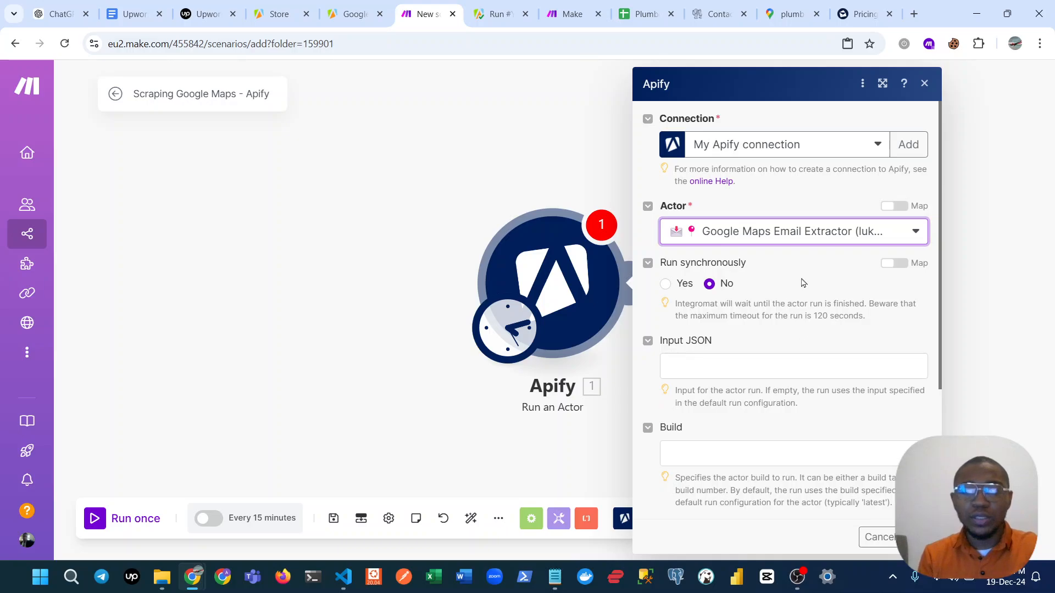
scroll(779, 373, "down", 3)
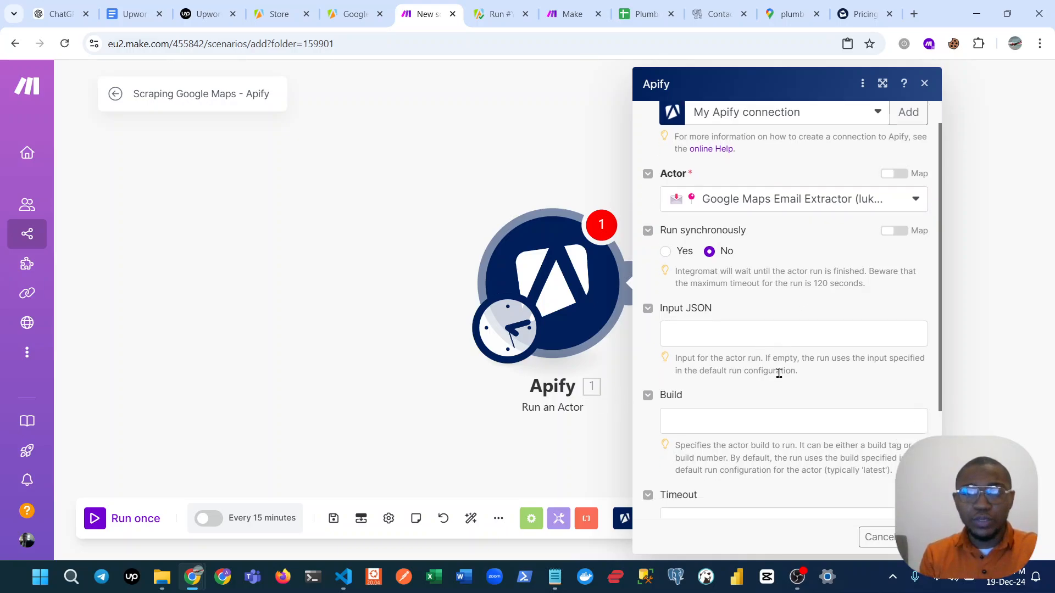
scroll(764, 357, "up", 2)
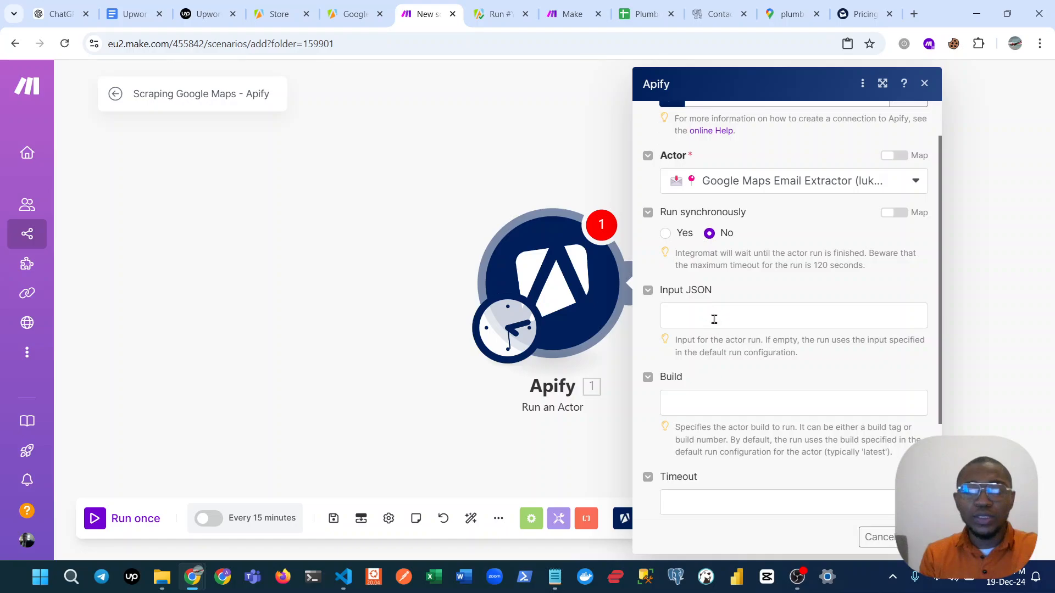
Copy the input JSON from the Google Maps Email Extractor run in Apify.
left_click(714, 319)
left_click(496, 14)
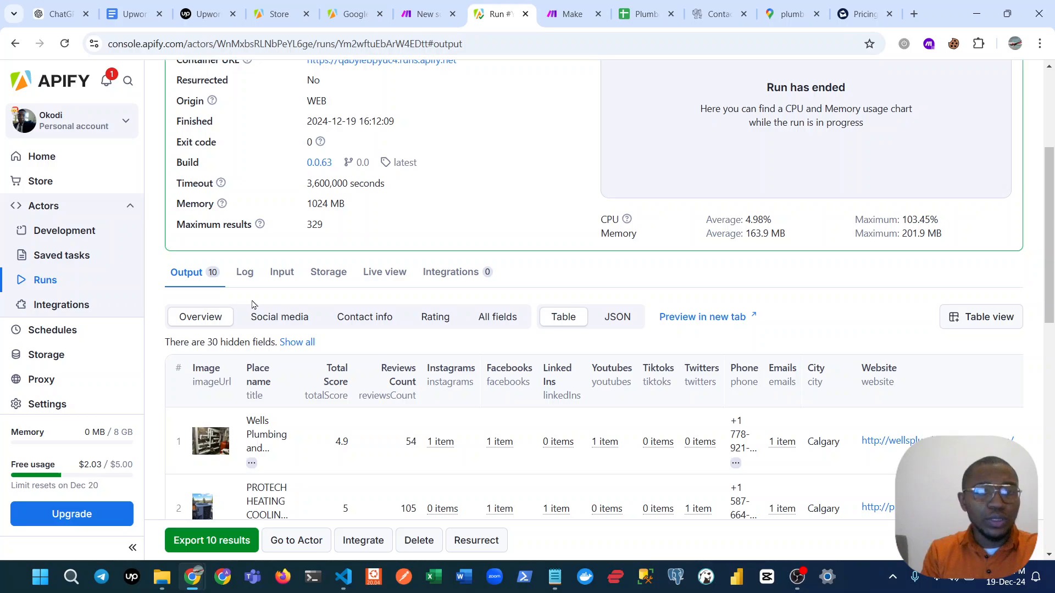
scroll(253, 304, "up", 2)
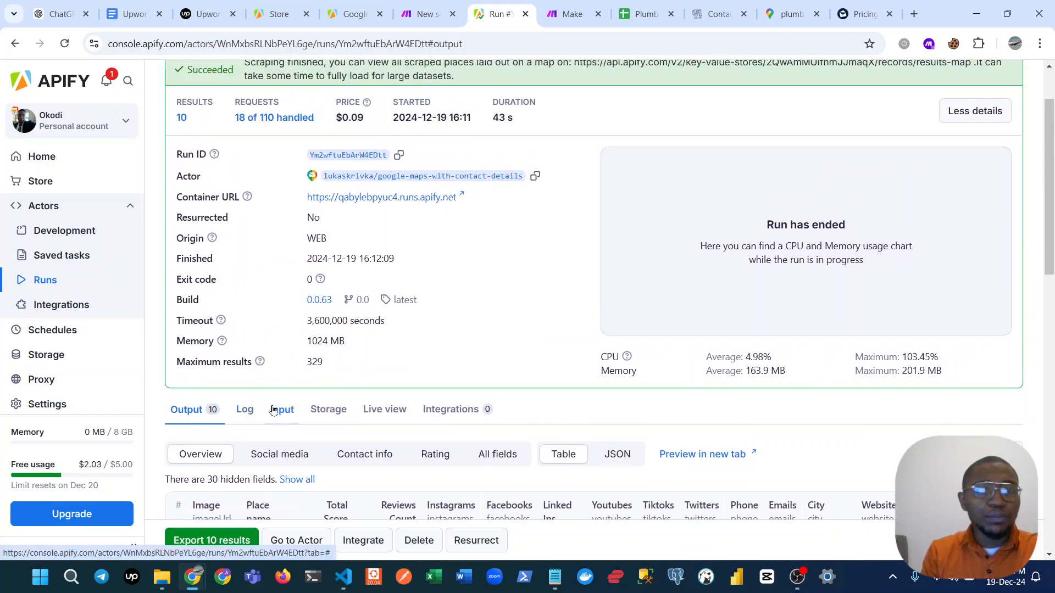
left_click(273, 410)
scroll(283, 412, "down", 3)
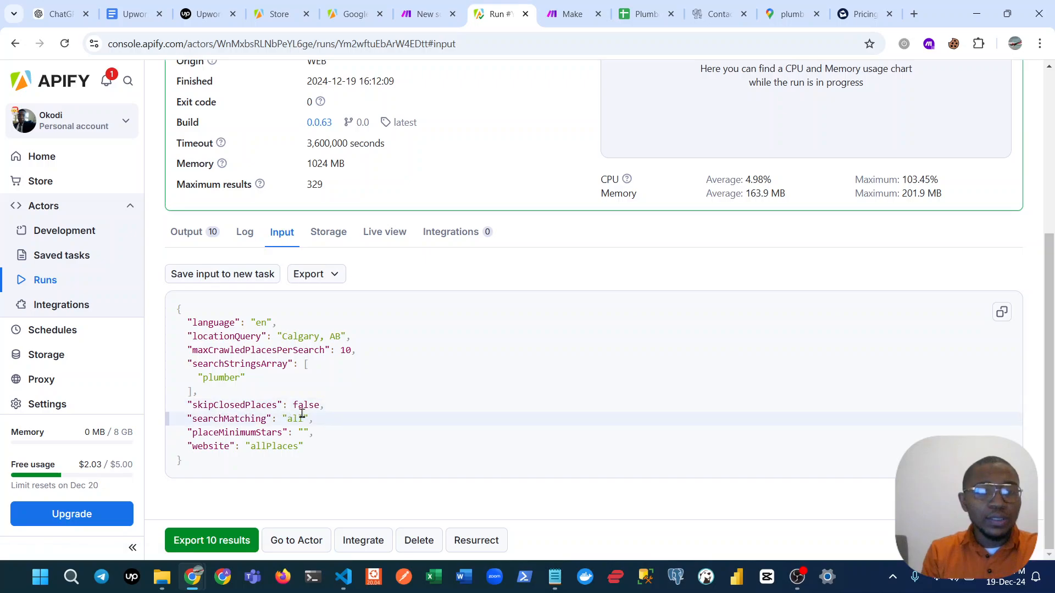
key("ctrl+a")
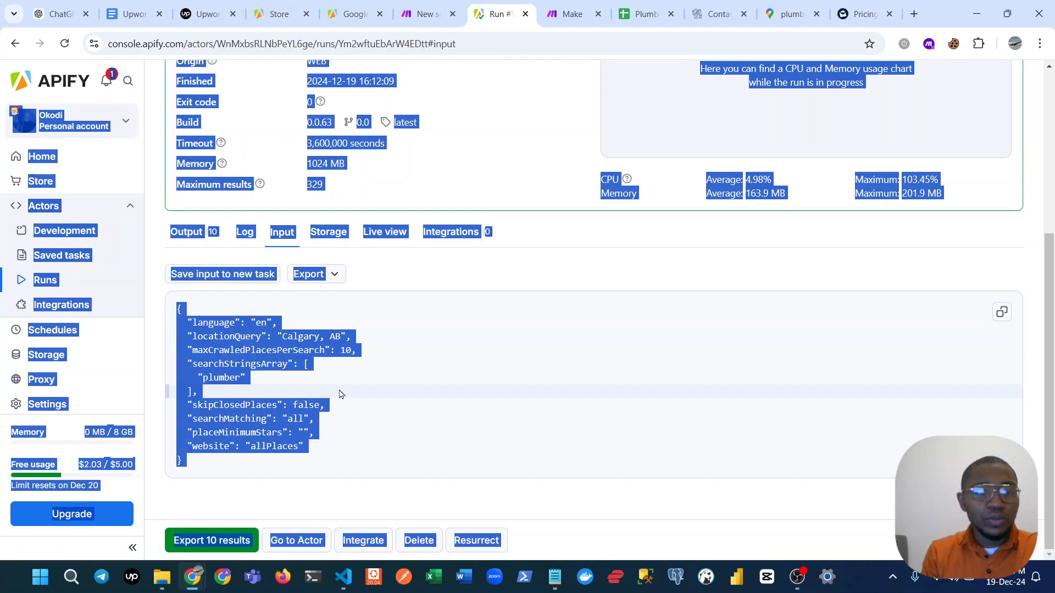
left_click(339, 394)
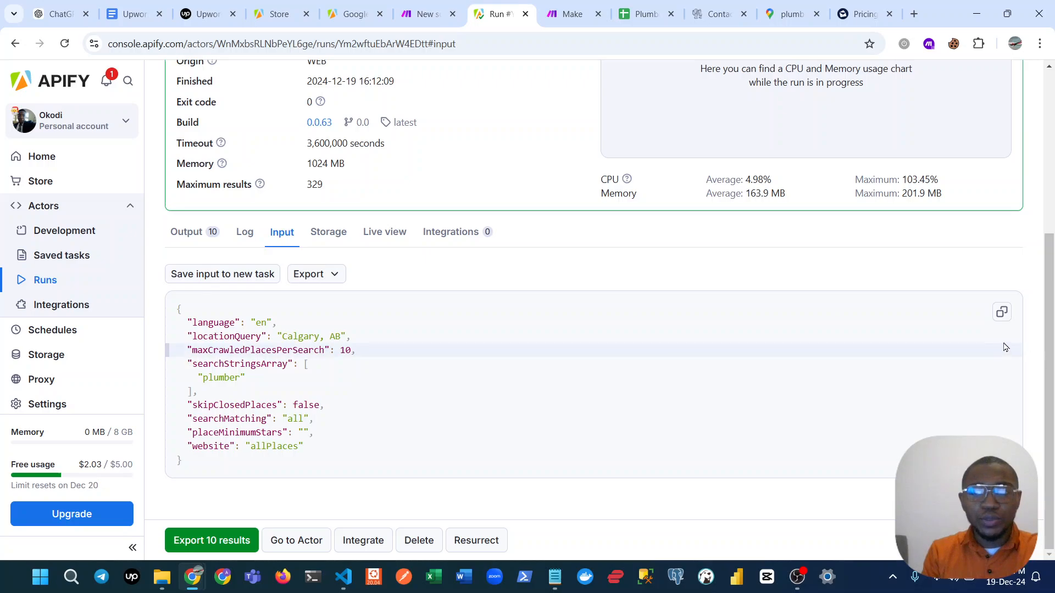
left_click(1002, 312)
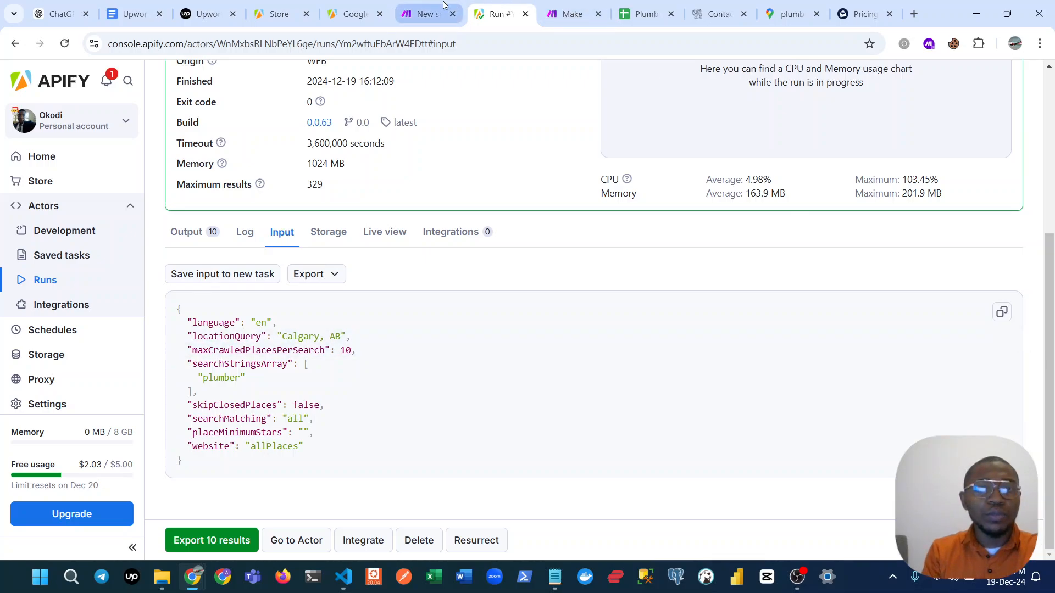
Paste the copied configuration into the Make module's Input JSON, check its location and search term values, and close the settings.
left_click(443, 6)
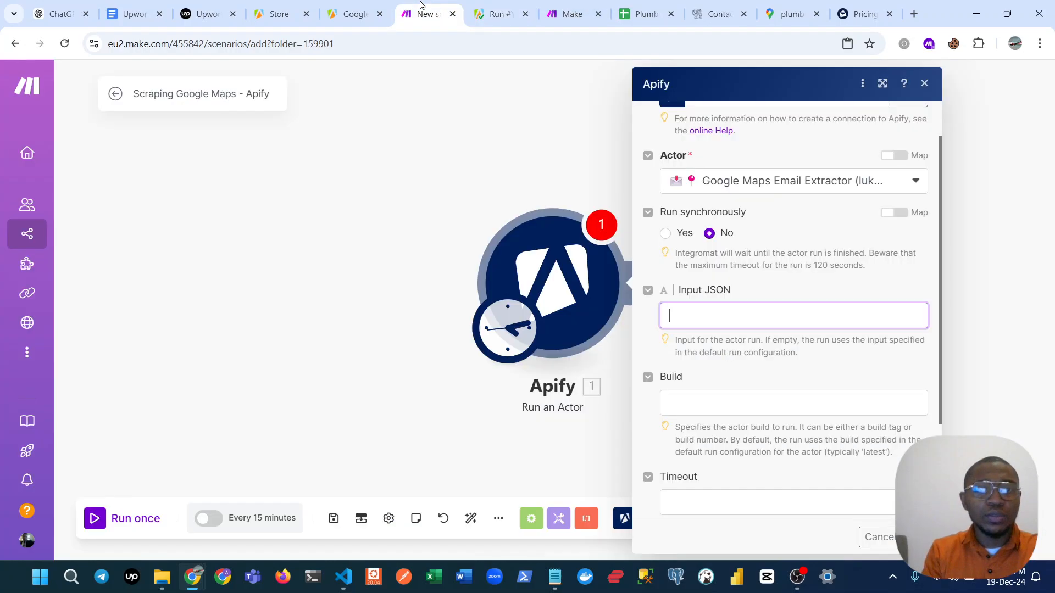
right_click(752, 323)
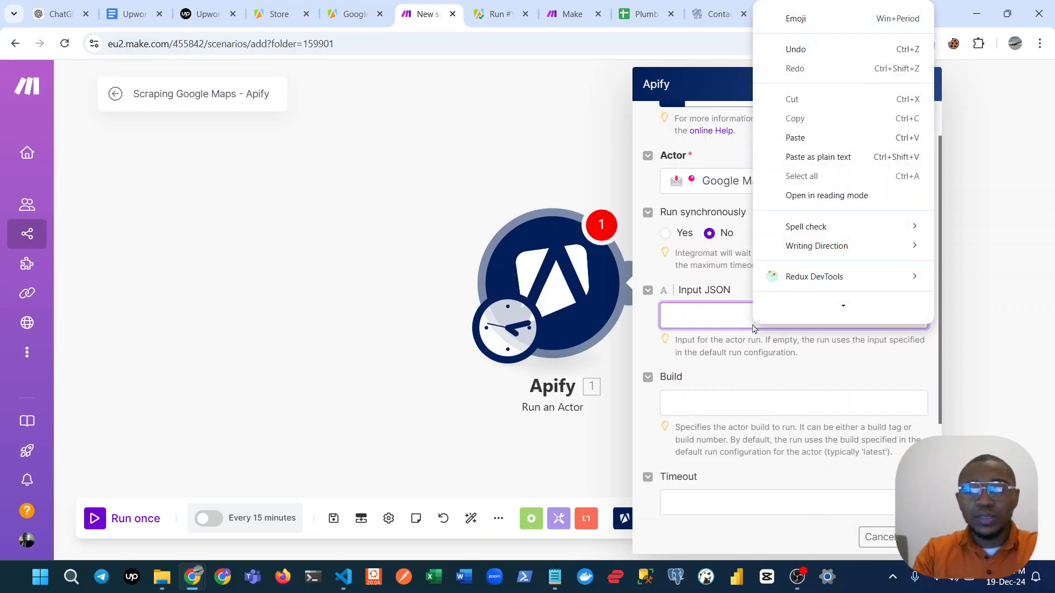
left_click(778, 169)
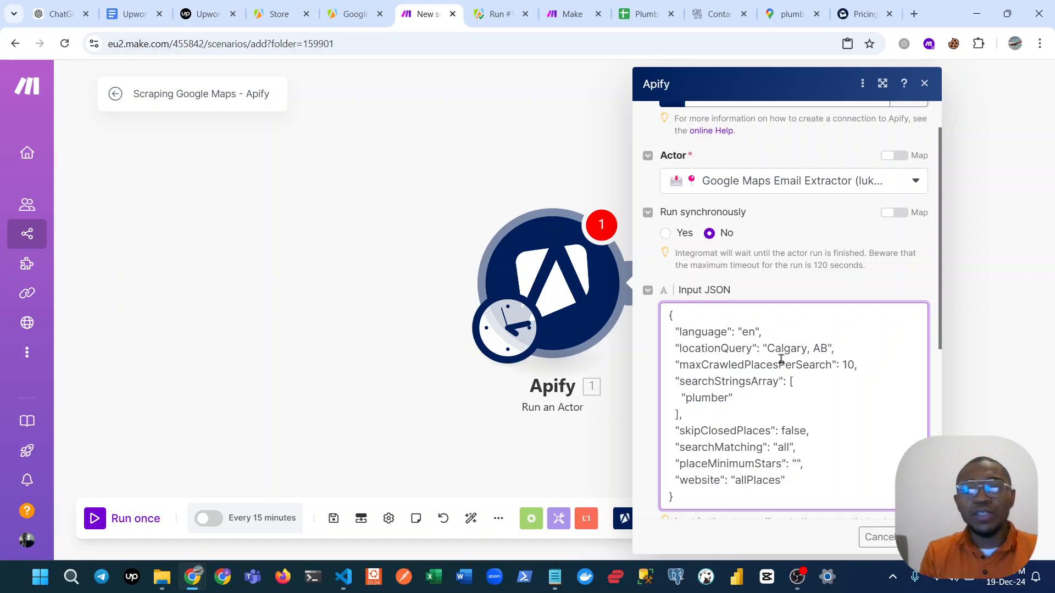
left_click_drag(765, 350, 832, 349)
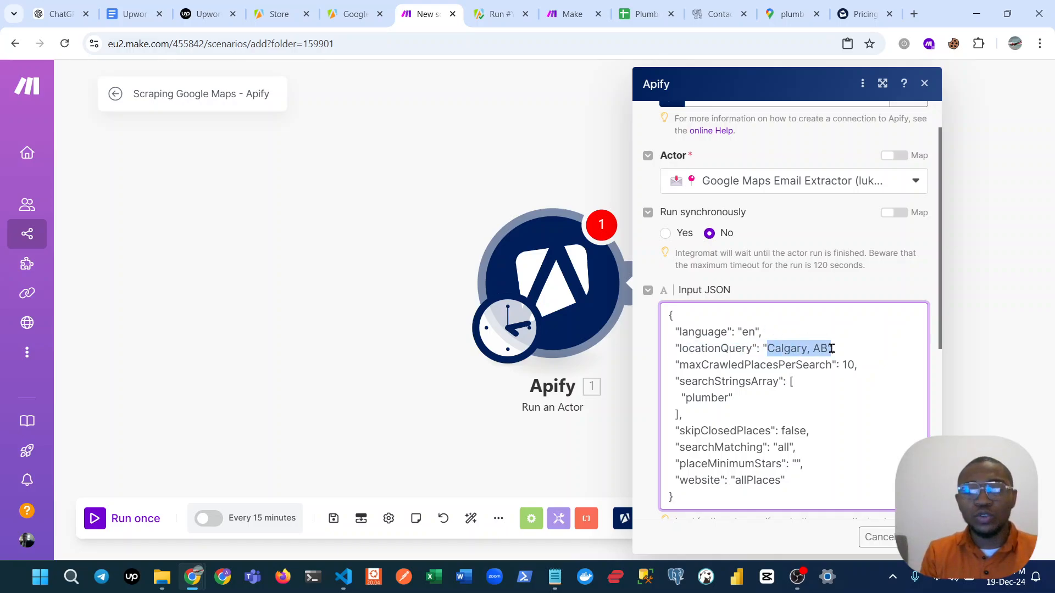
double_click(711, 399)
left_click(225, 251)
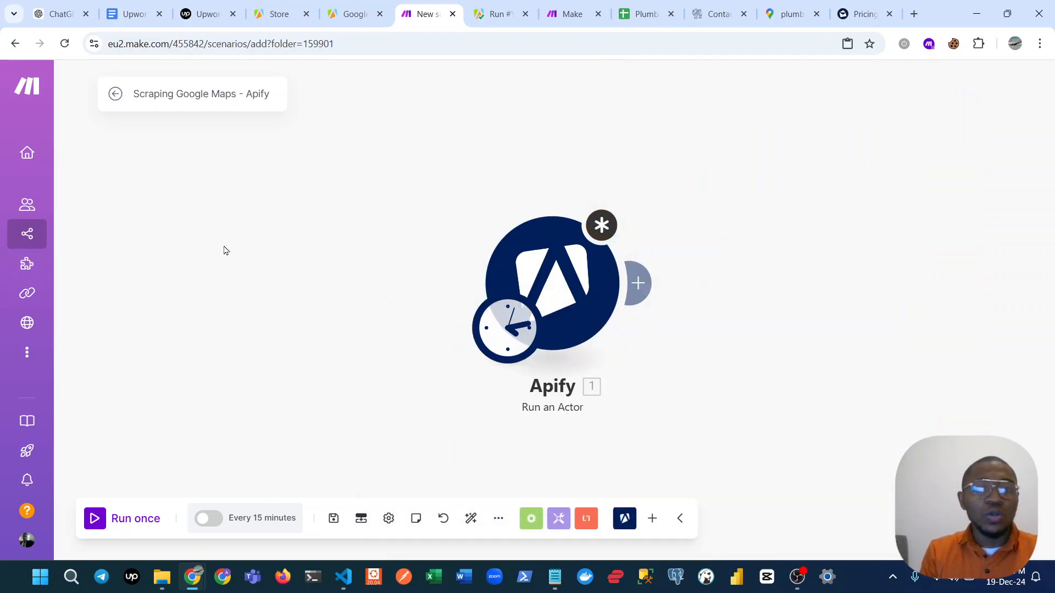
Add a Google Sheets Search Rows module to the canvas beside the Apify module, leaving it unconnected.
right_click(220, 251)
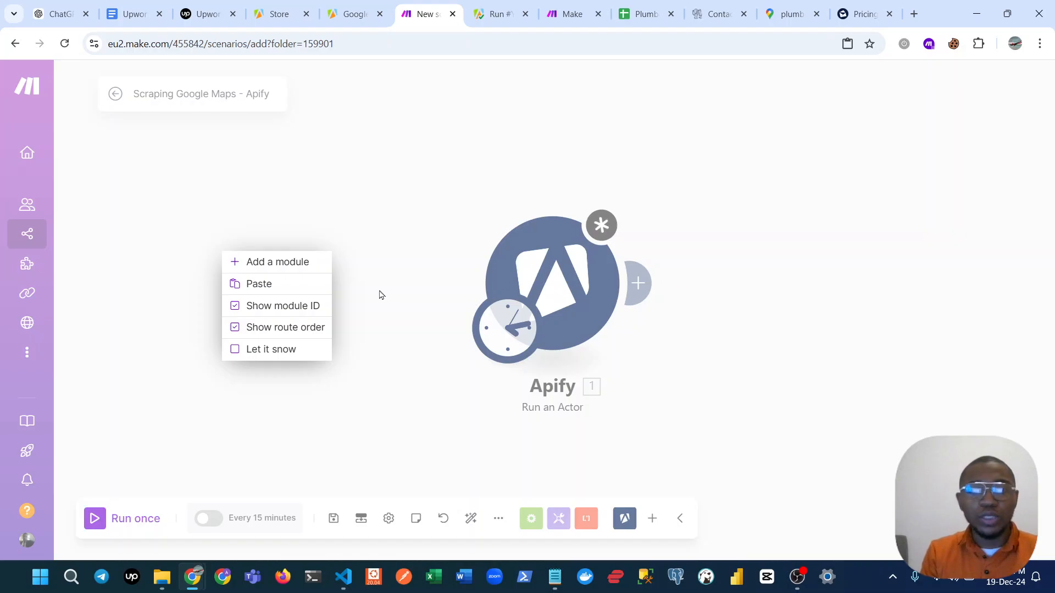
left_click(260, 263)
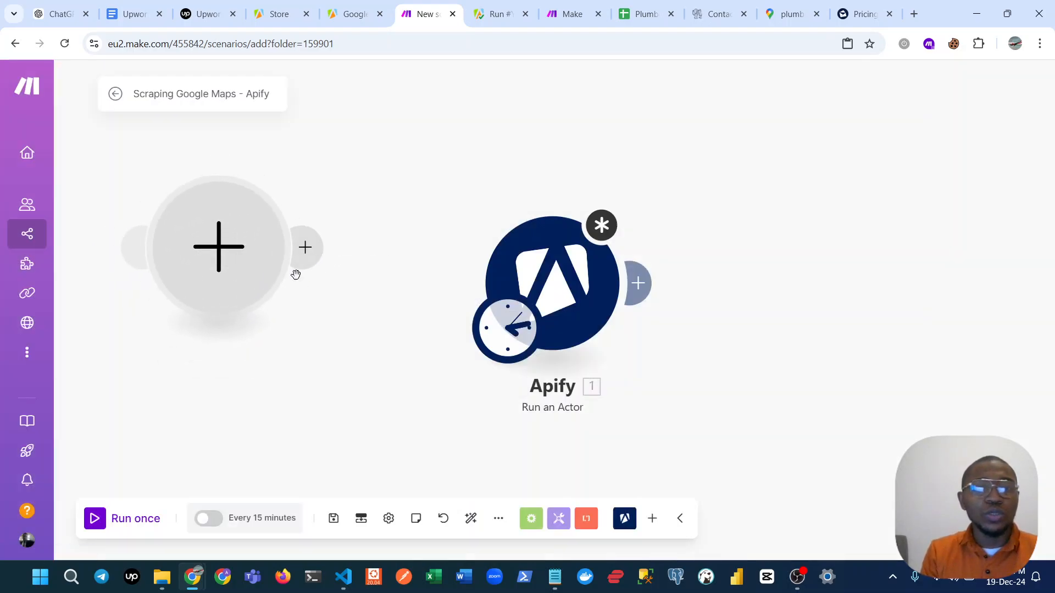
left_click(240, 266)
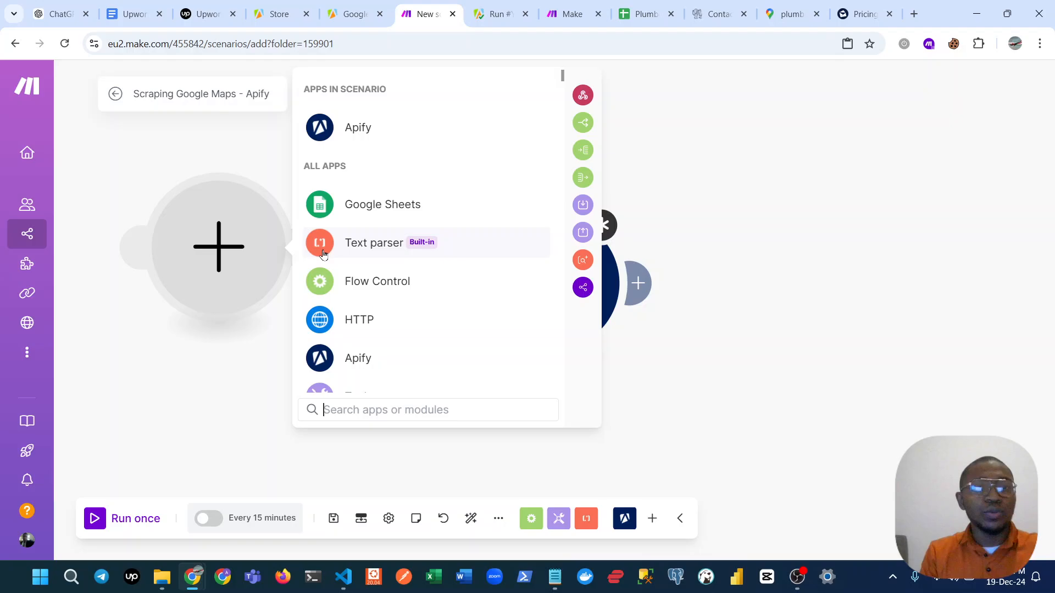
left_click(374, 207)
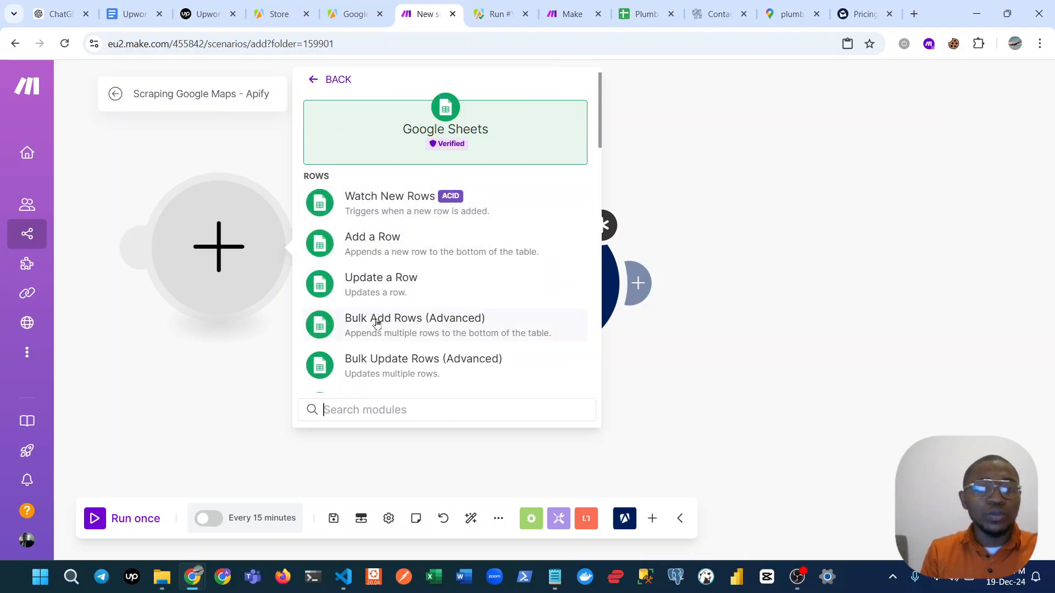
type("read")
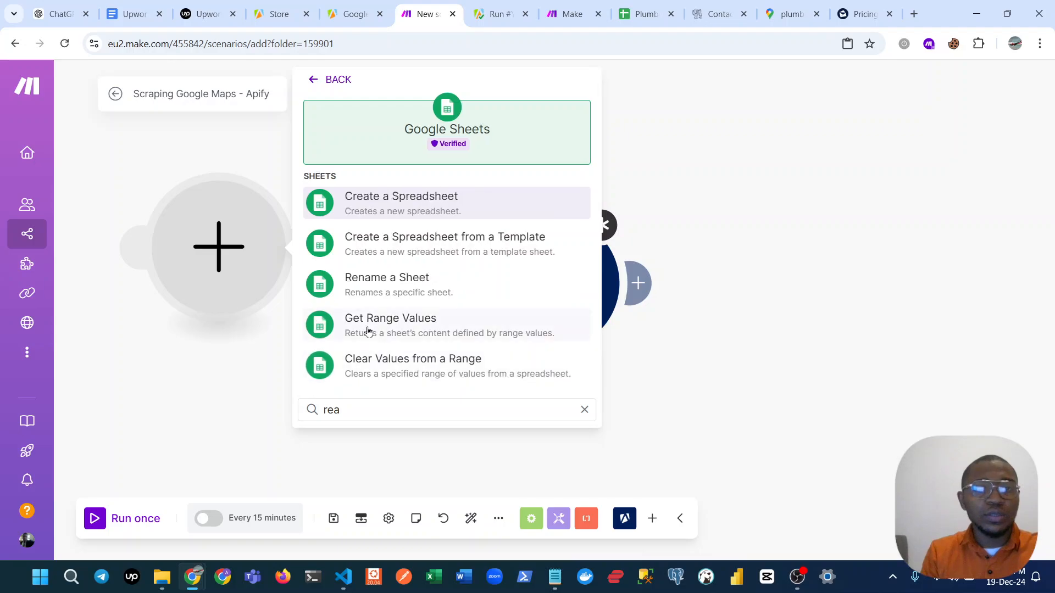
key("BackSpace")
key("BackSpace")
key("BackSpace")
key("BackSpace")
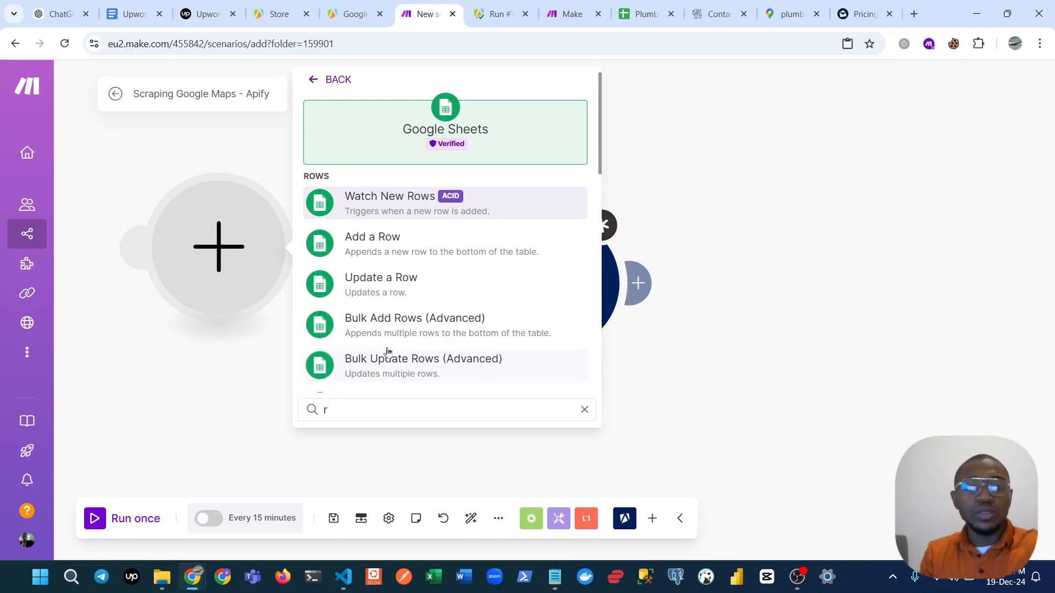
scroll(413, 235, "down", 3)
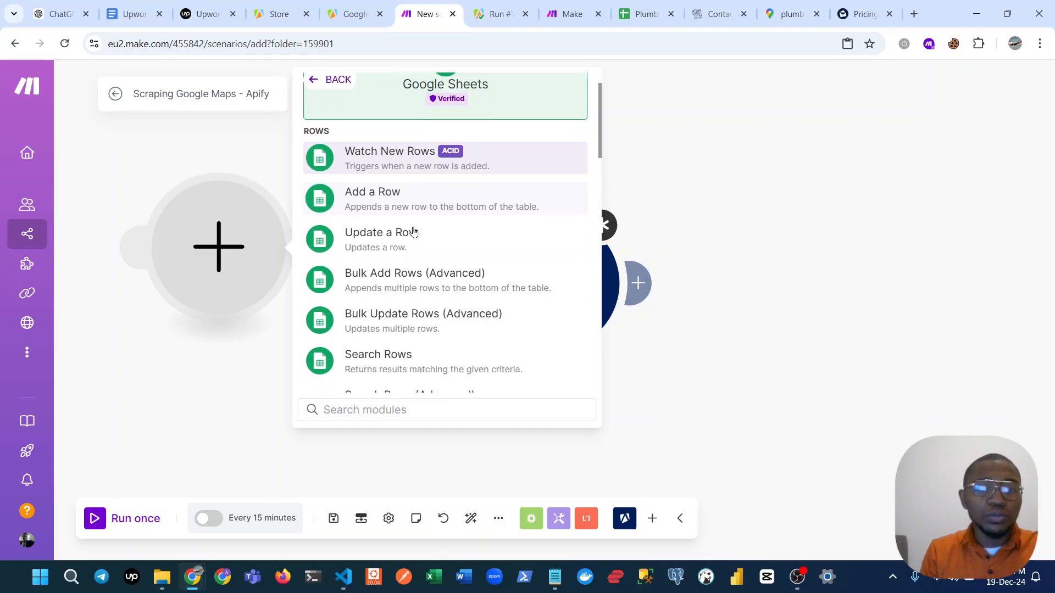
scroll(413, 235, "up", 3)
scroll(414, 237, "down", 3)
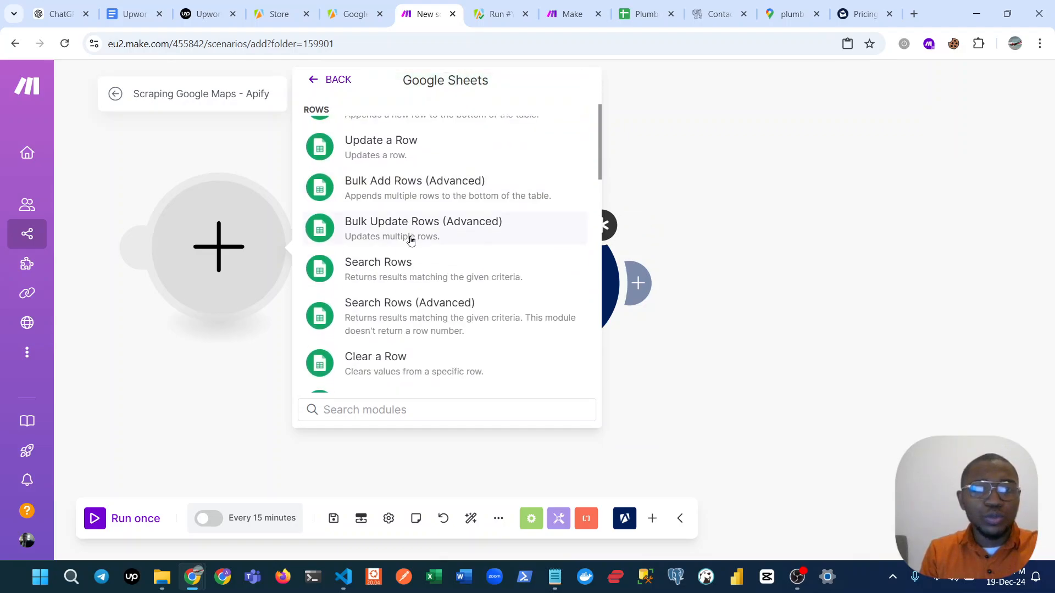
left_click(395, 266)
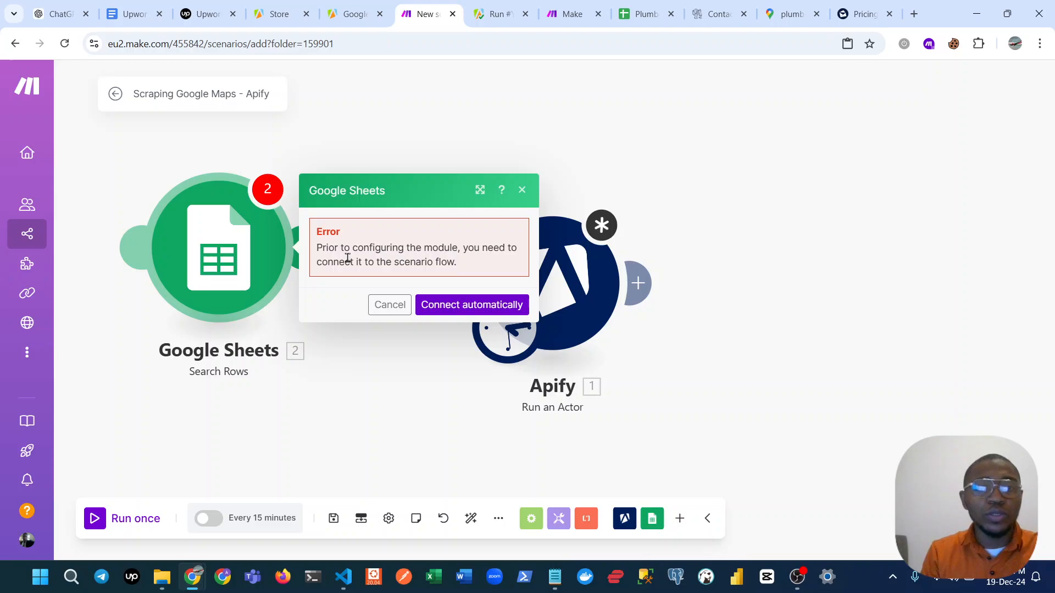
mouse_move(213, 227)
left_mouse_down()
mouse_move(215, 313)
mouse_move(216, 241)
left_mouse_up()
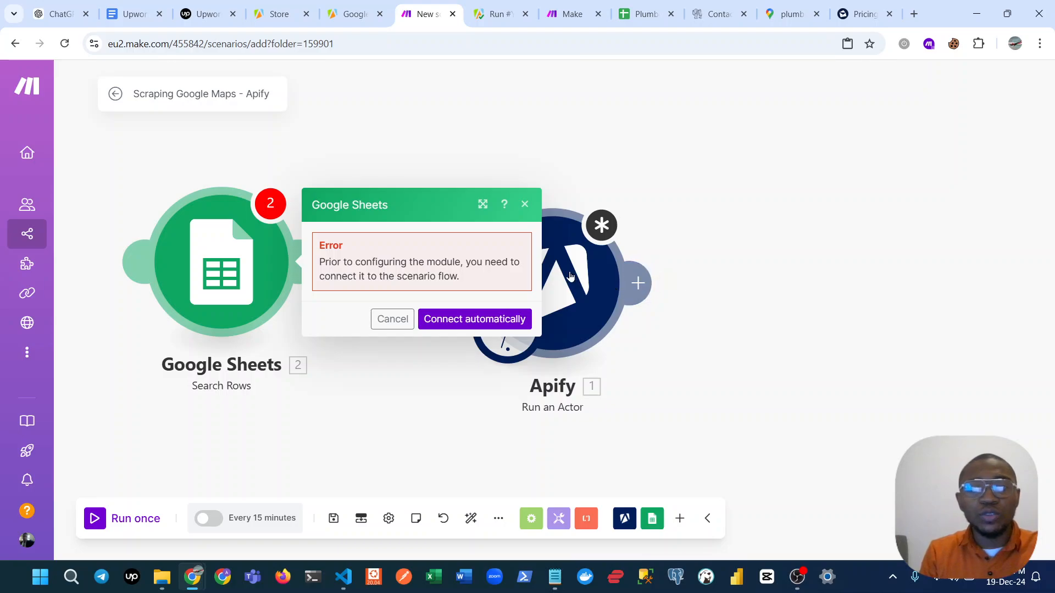
Check the location and search term values in the Apify module's Input JSON, and close its settings.
left_click(502, 340)
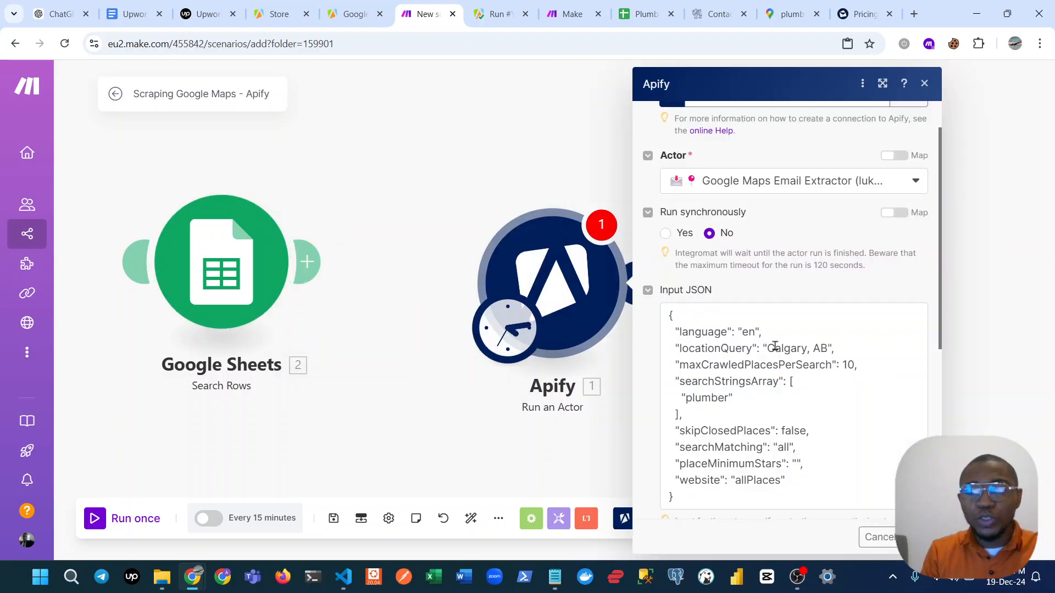
left_click_drag(769, 349, 827, 350)
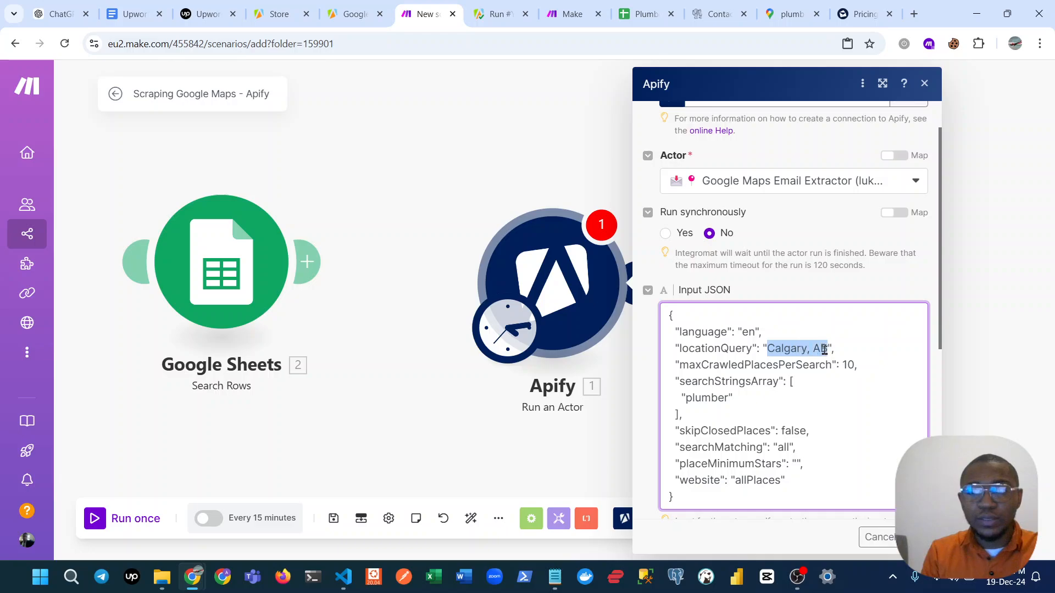
double_click(710, 397)
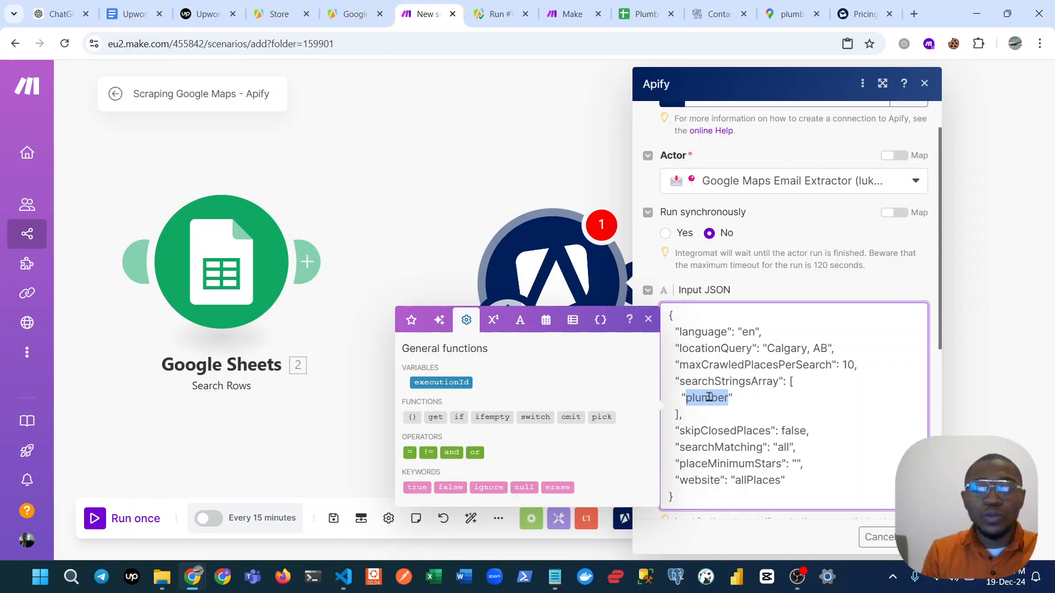
left_click(488, 121)
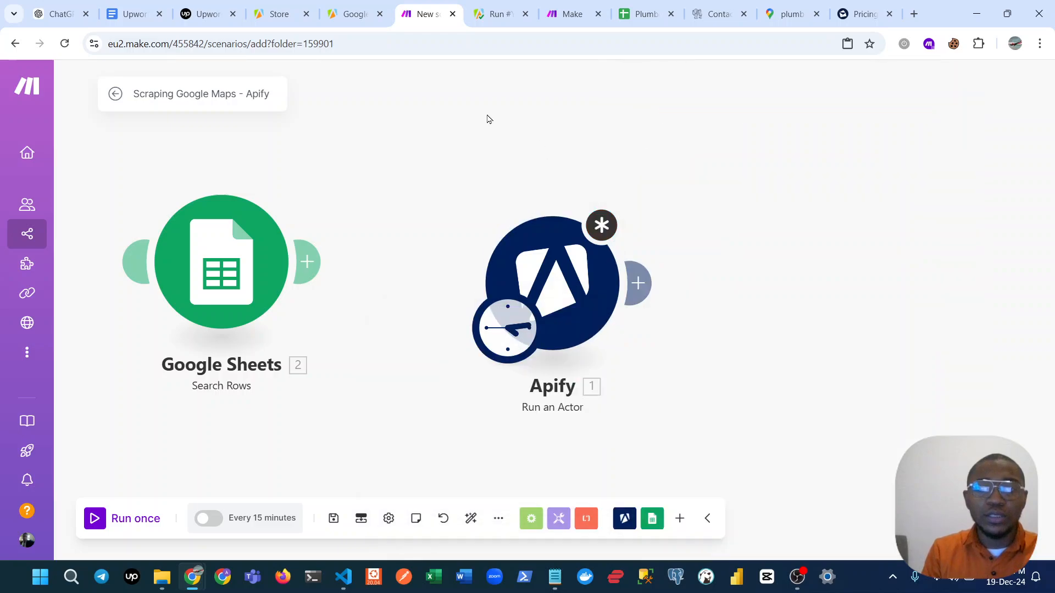
Review the output table of the Google Maps Email Extractor run in Apify.
left_click(478, 7)
left_click(322, 338)
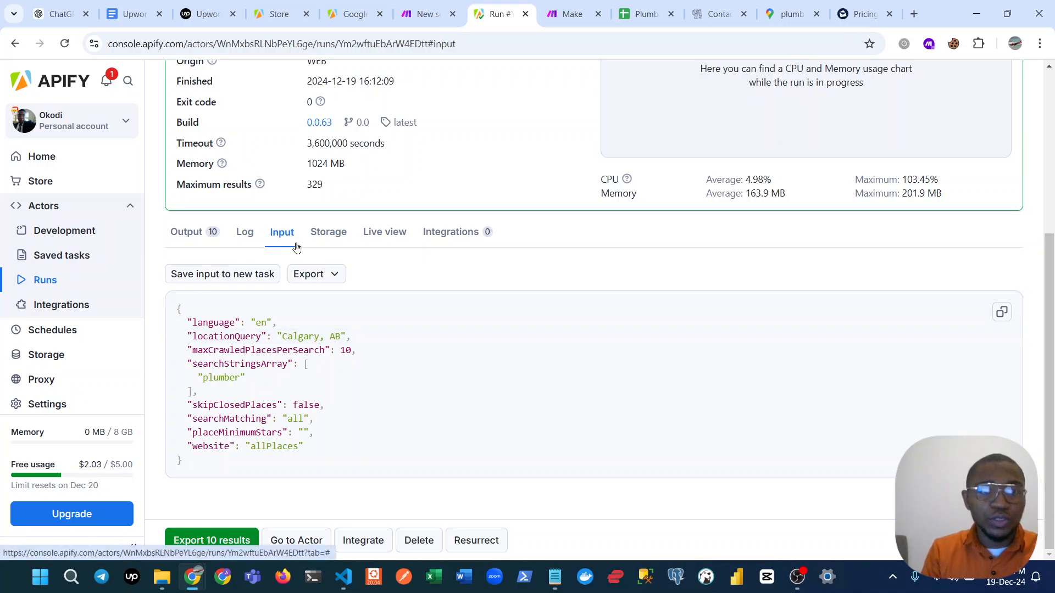
left_click(187, 232)
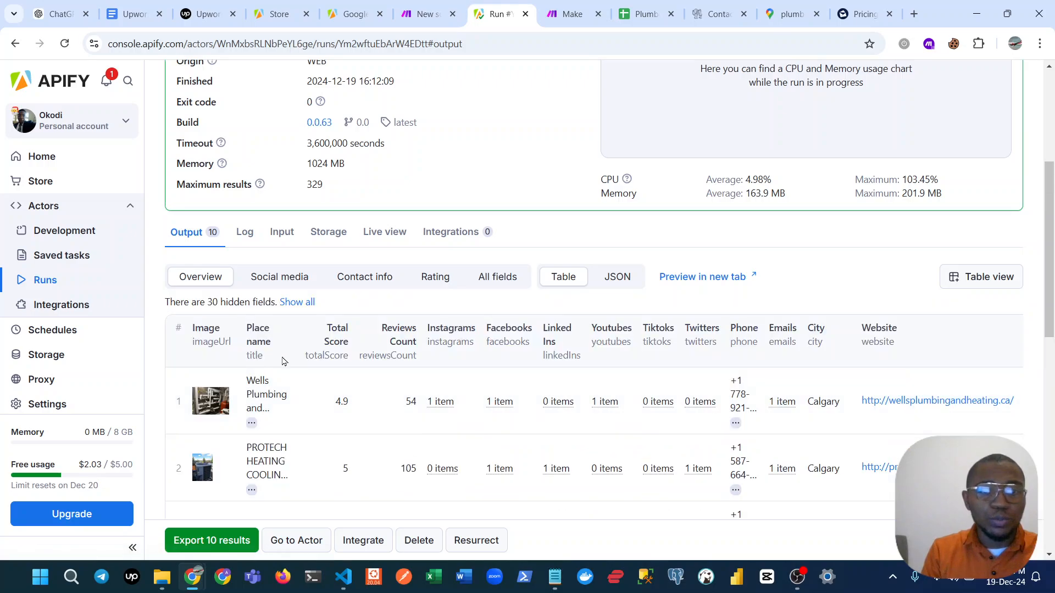
scroll(353, 386, "down", 5)
scroll(352, 386, "up", 5)
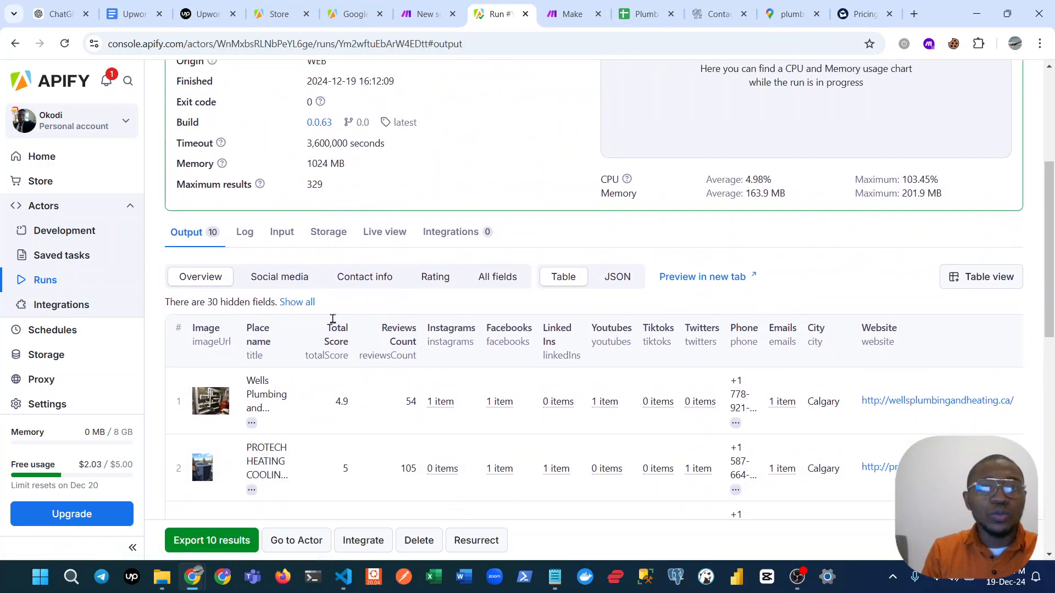
left_click(462, 14)
left_click_drag(401, 159, 255, 69)
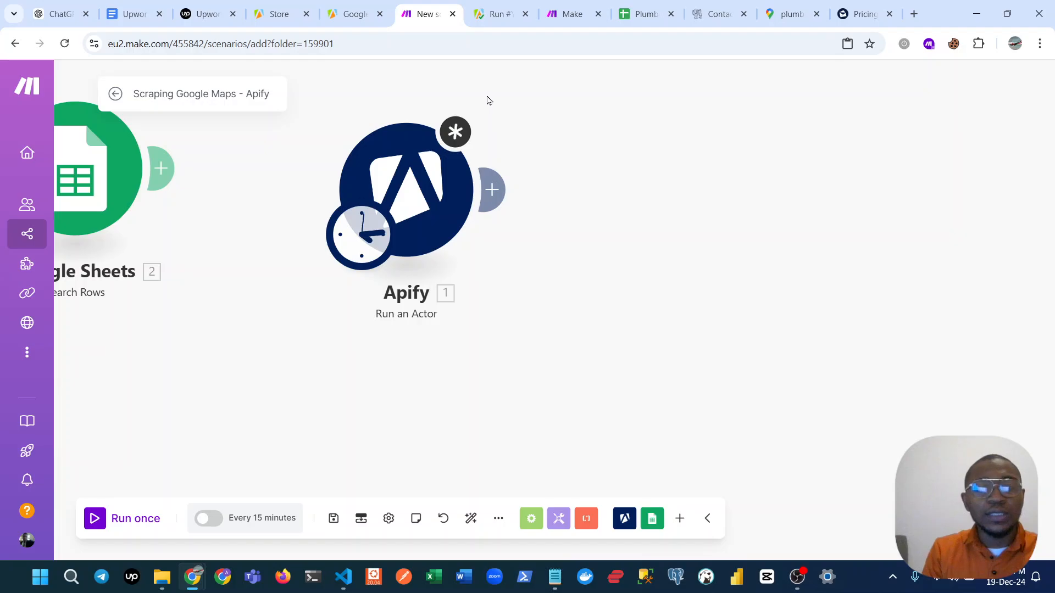
left_click(484, 24)
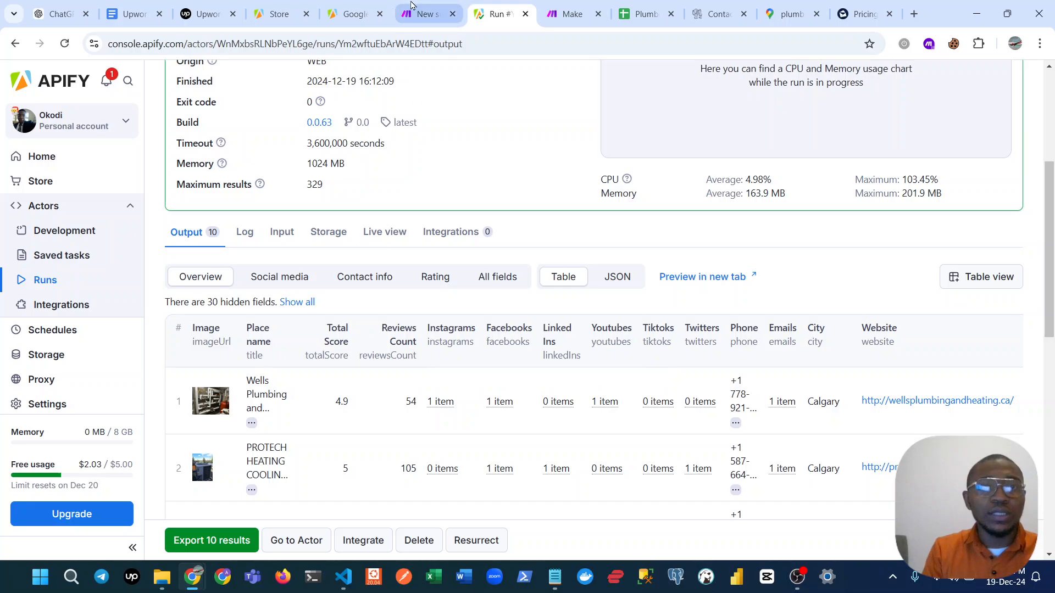
Return to the Make scenario, confirm the Apify module's settings, and run the scenario once.
left_click(428, 14)
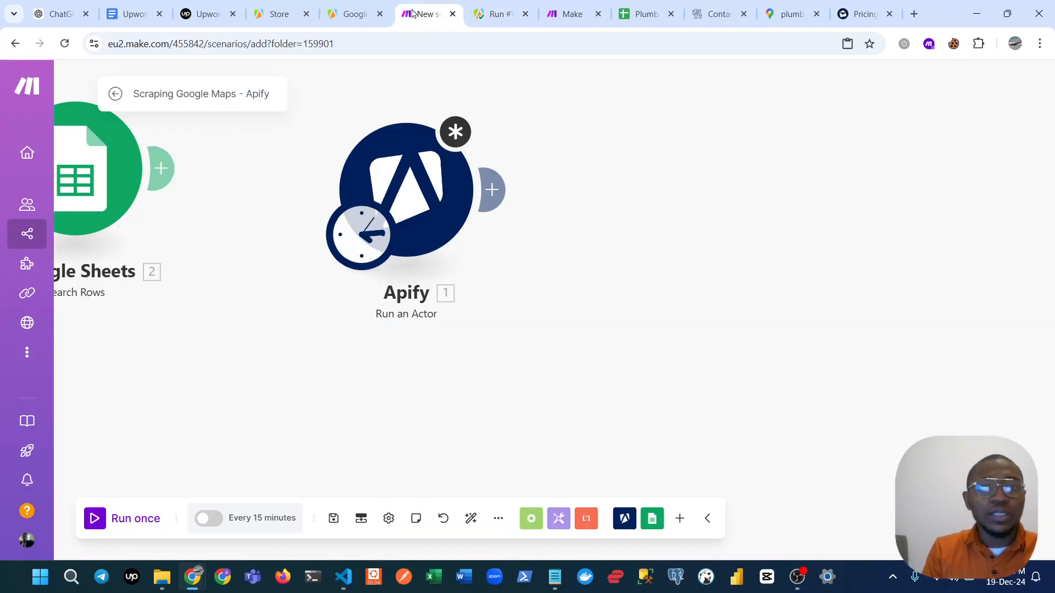
left_click(105, 519)
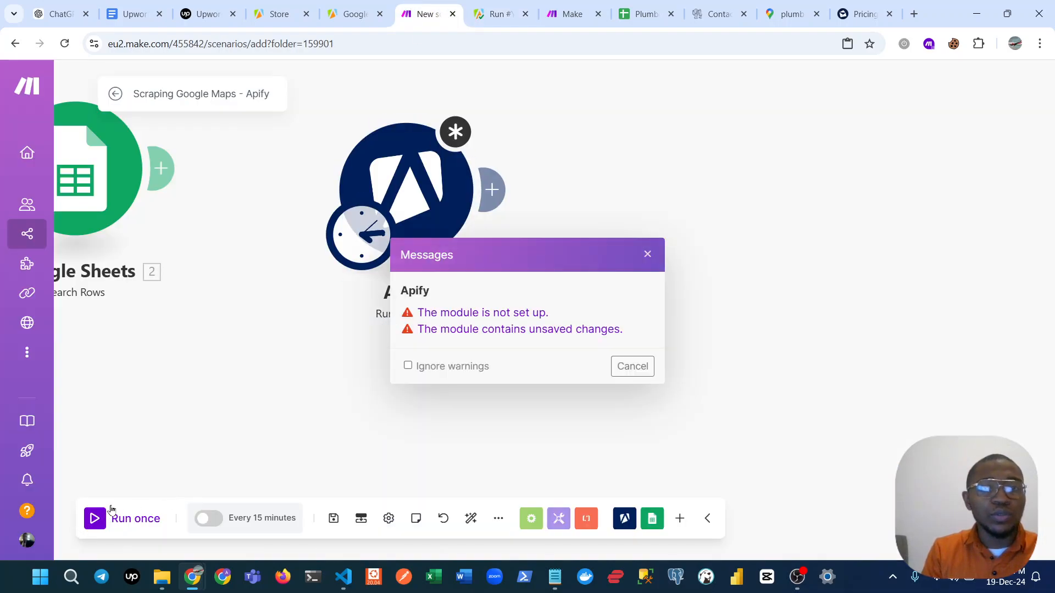
left_click(648, 254)
scroll(686, 511, "down", 2)
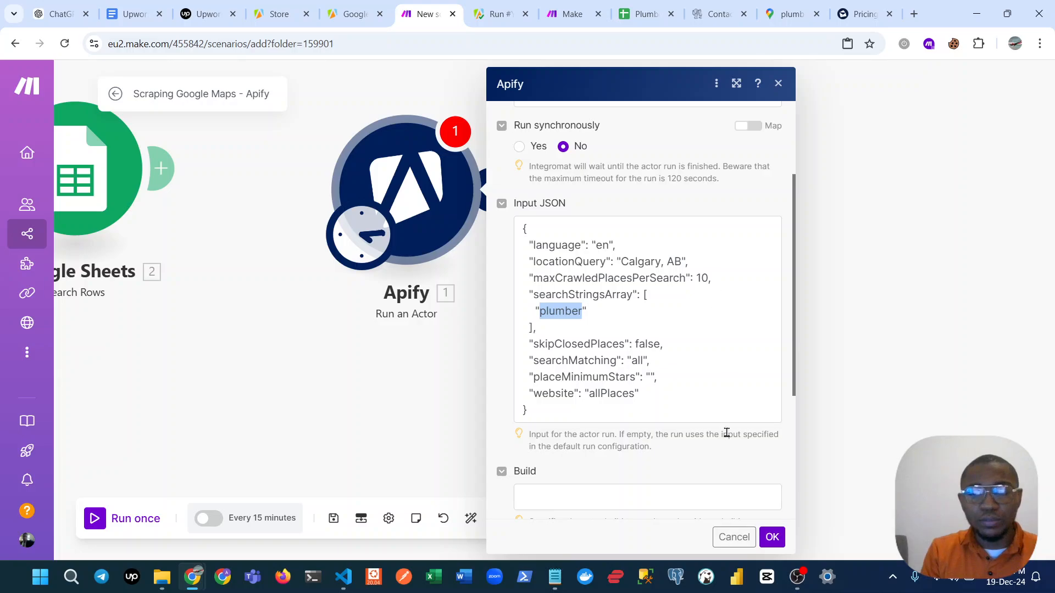
left_click(769, 535)
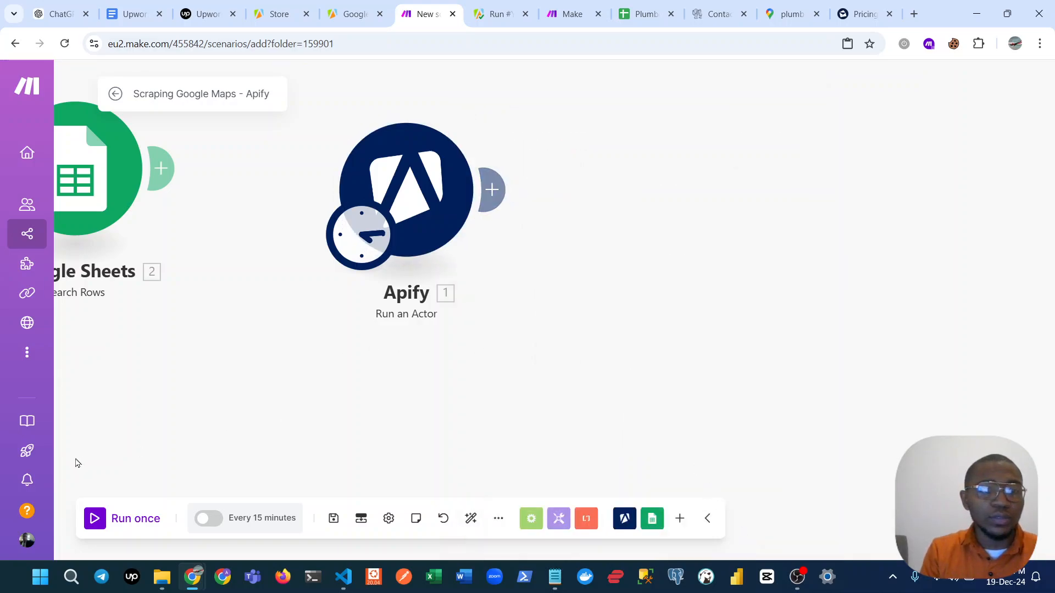
left_click(95, 519)
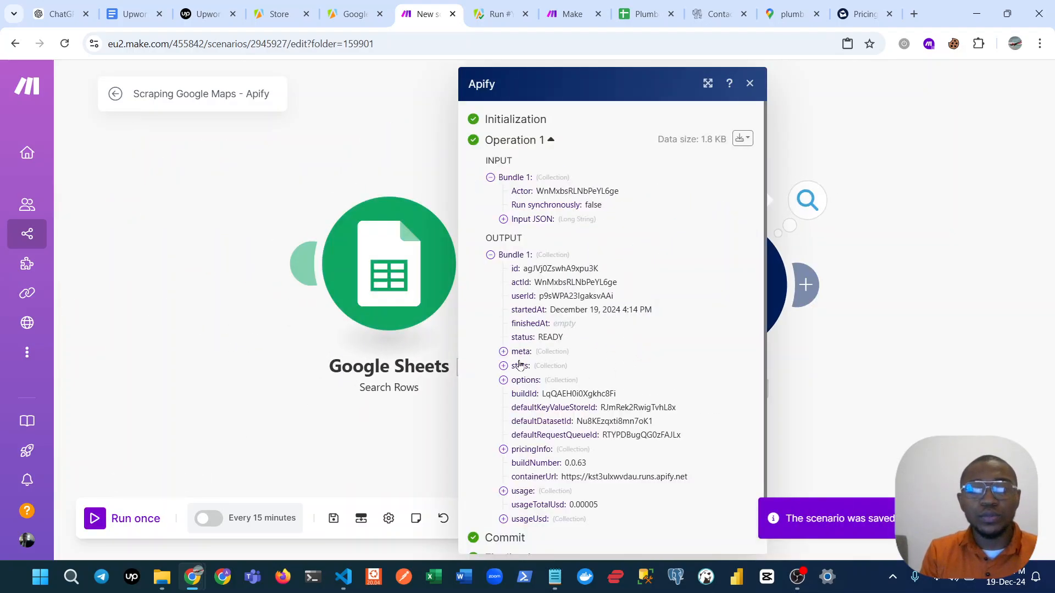
Examine the Apify module's run output, find its default dataset ID, and close the output.
scroll(522, 258, "down", 1)
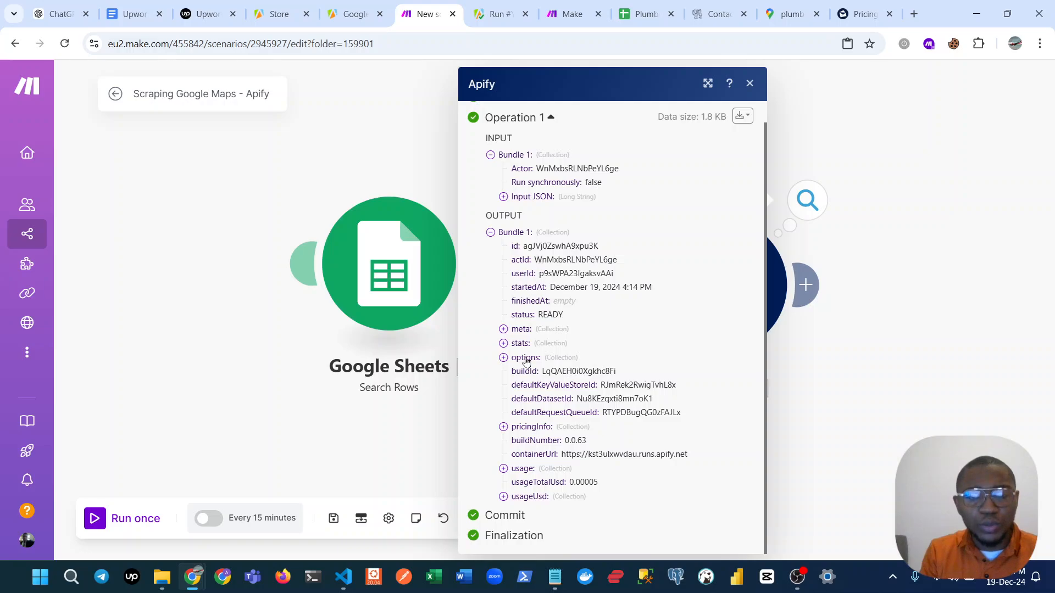
double_click(603, 400)
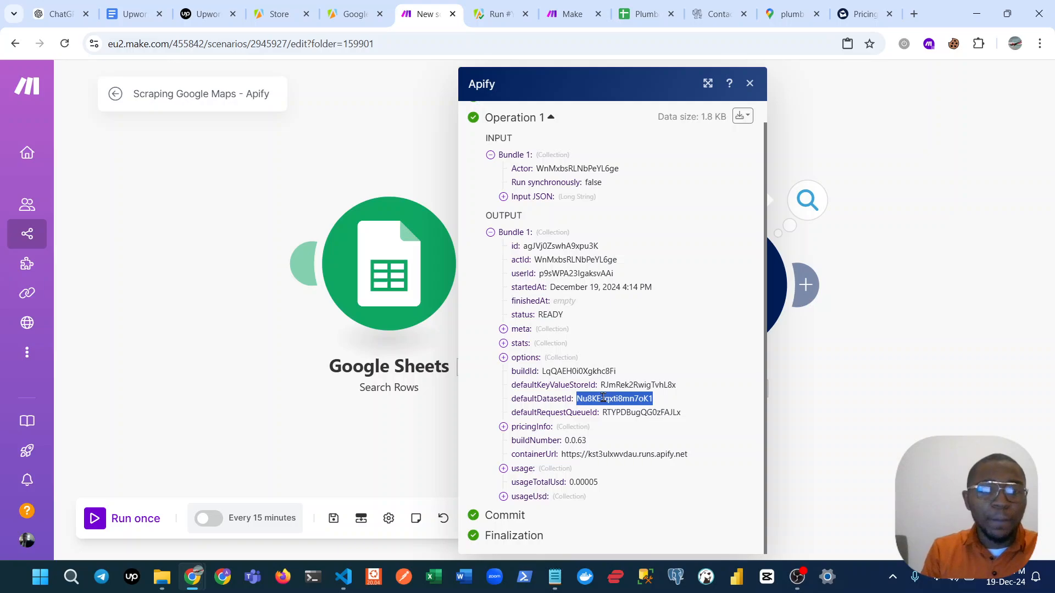
left_click(389, 416)
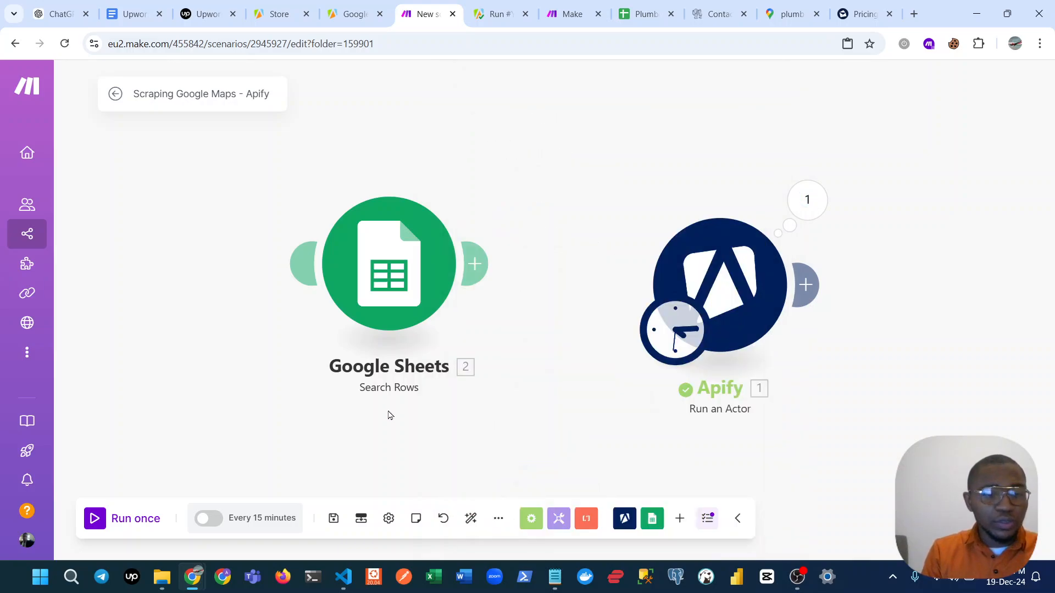
Rename the scenario as "1. Scraping Google Maps - Apify" and save it.
key("ctrl+s")
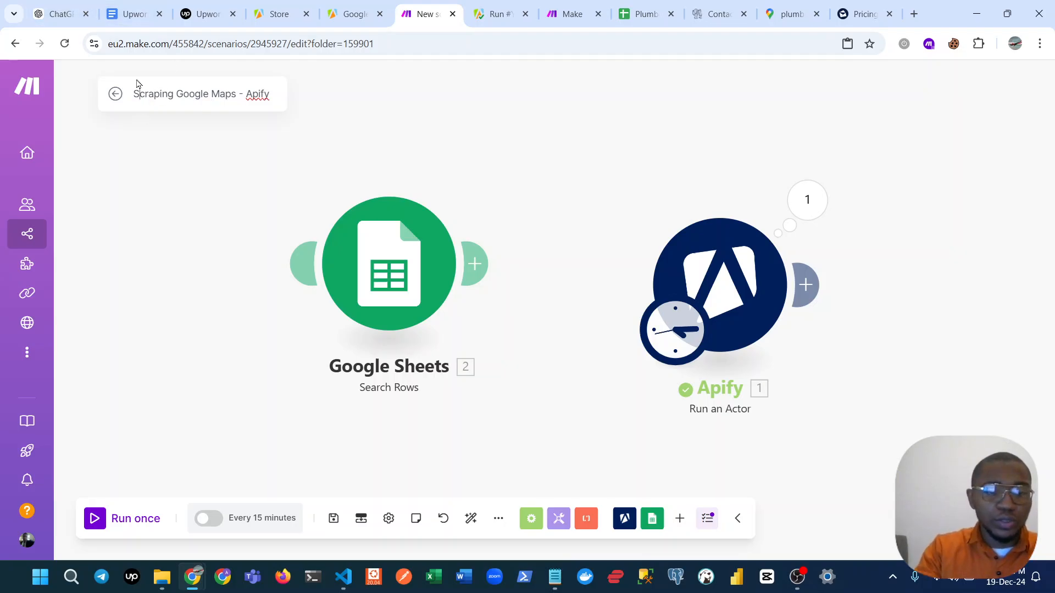
type("1.")
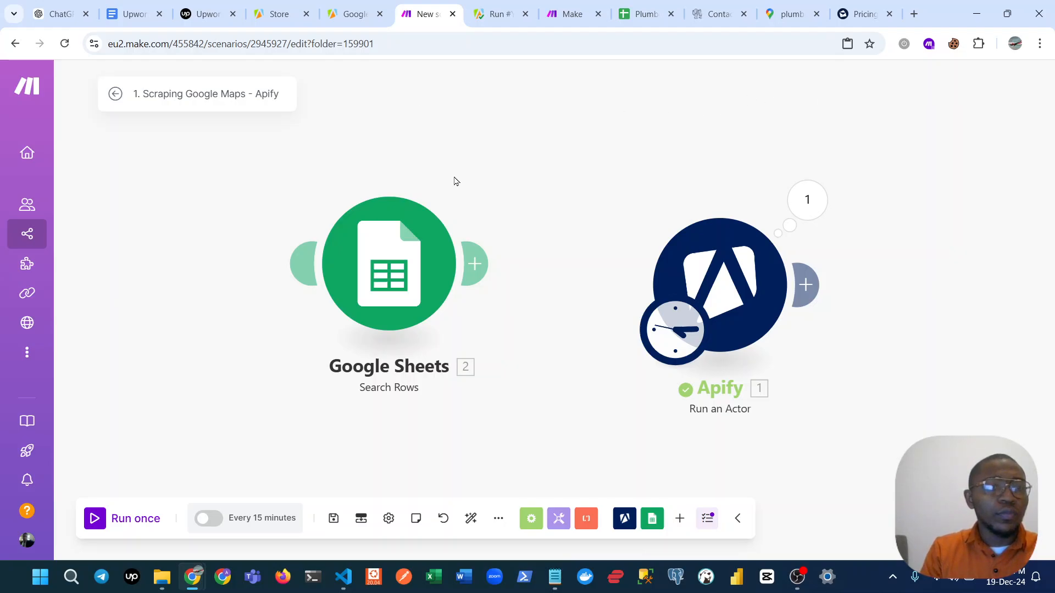
key("ctrl+s")
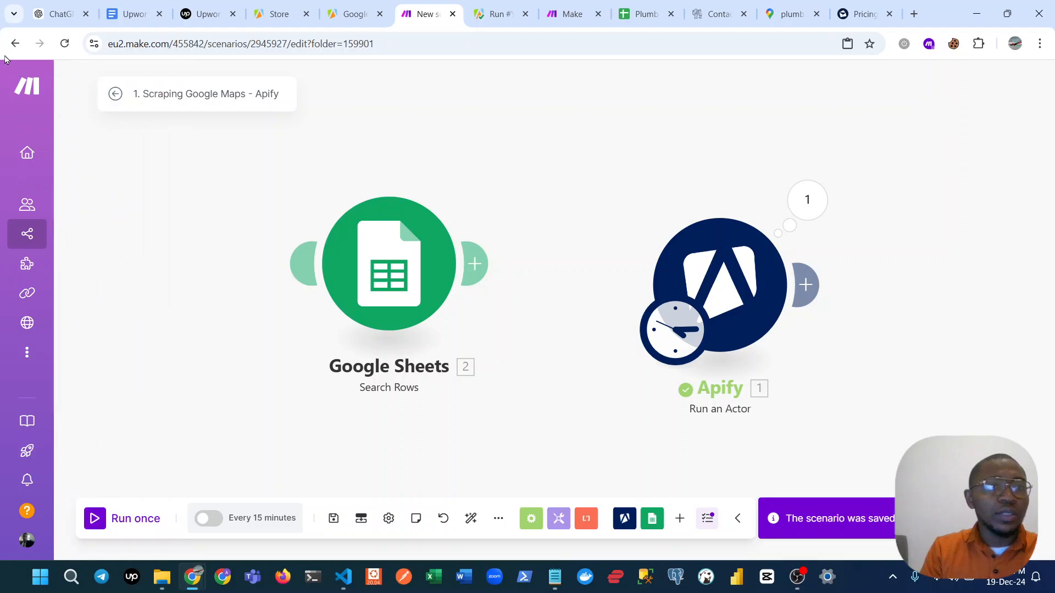
Create a new scenario in the Youtube Videos folder and name it "2. Scrape Google Maps Apify".
left_click(14, 43)
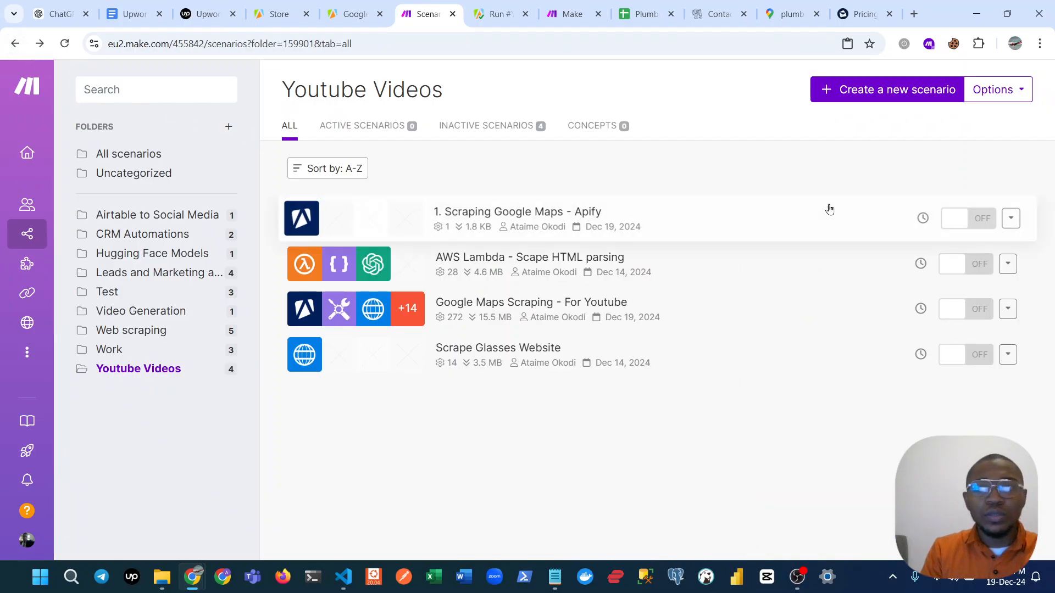
left_click(859, 100)
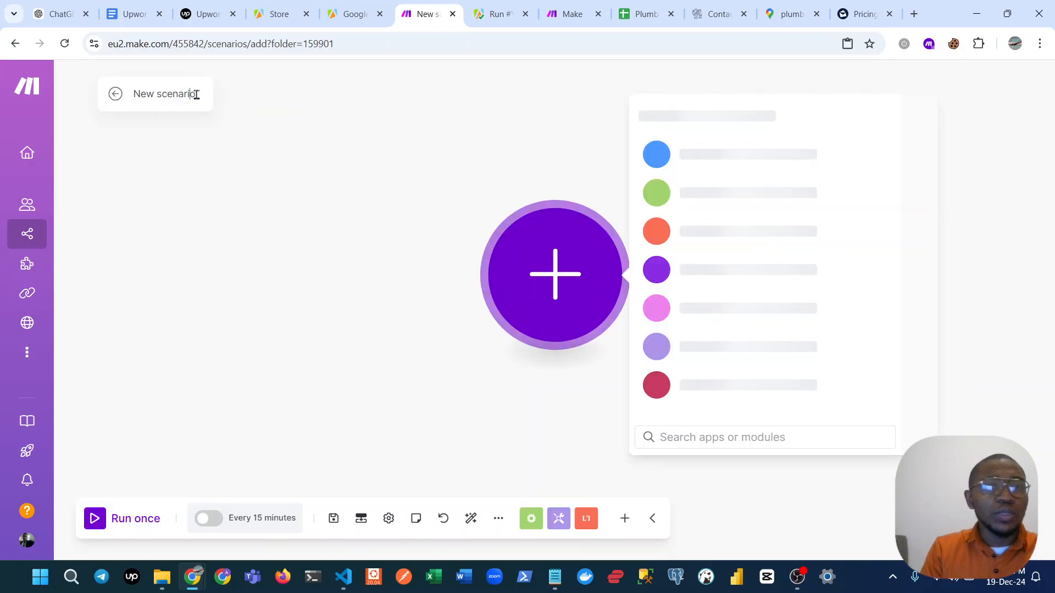
key("ctrl+a")
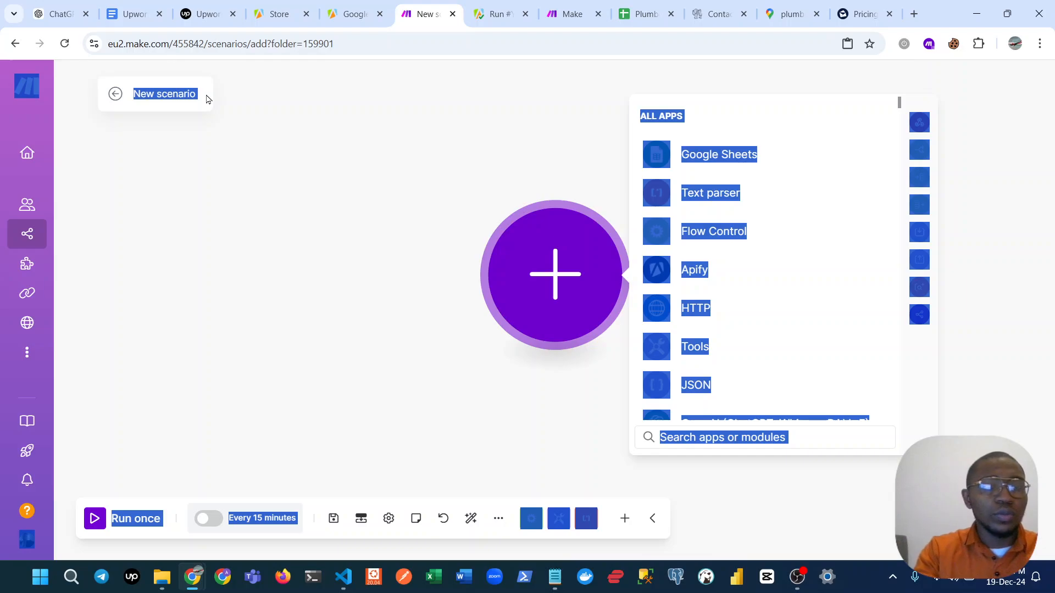
key("Escape")
left_click(185, 92)
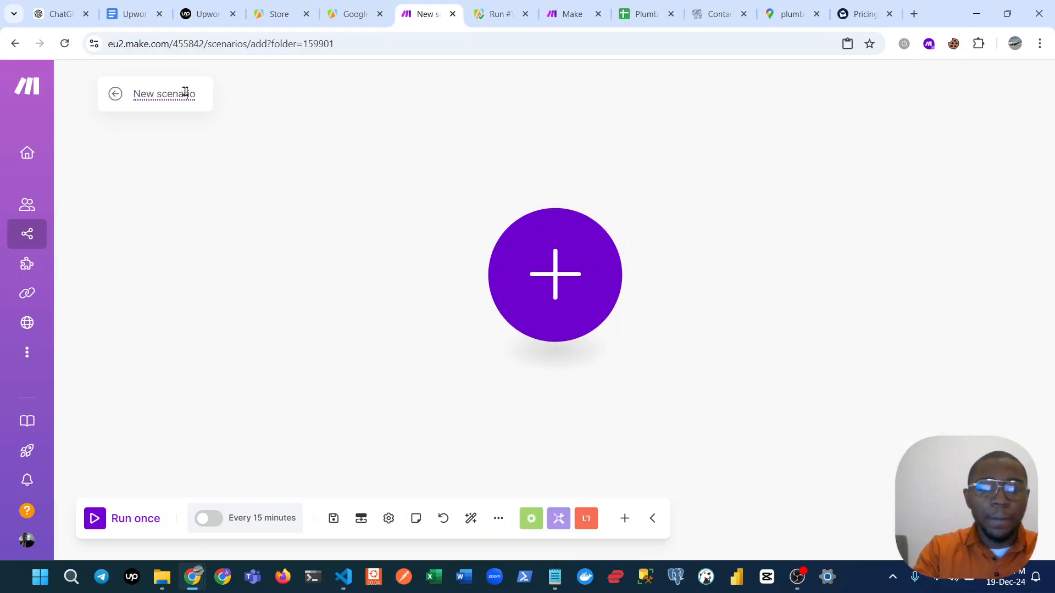
type("Ne")
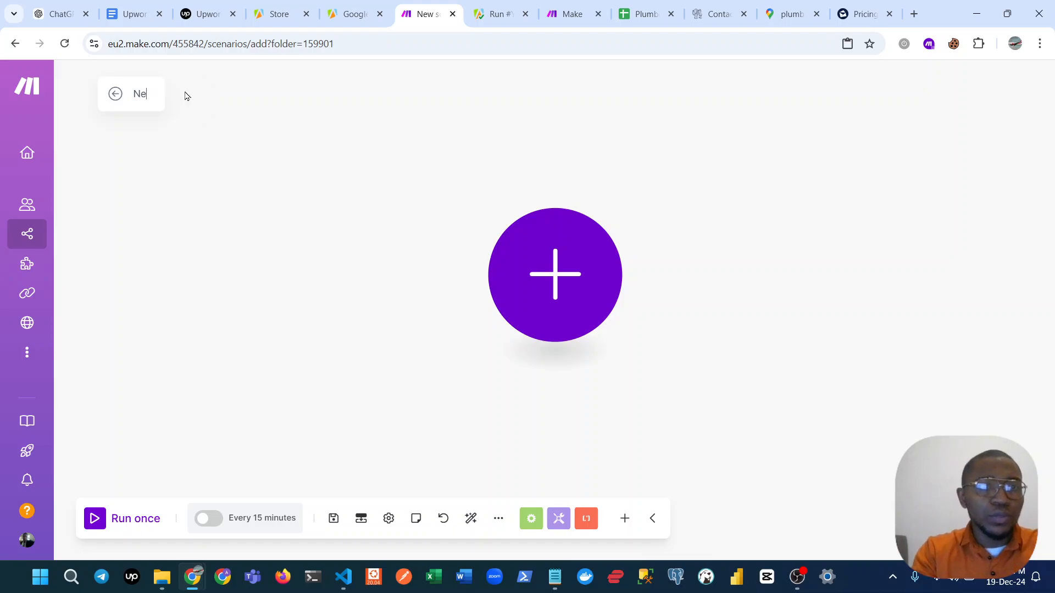
type(" S")
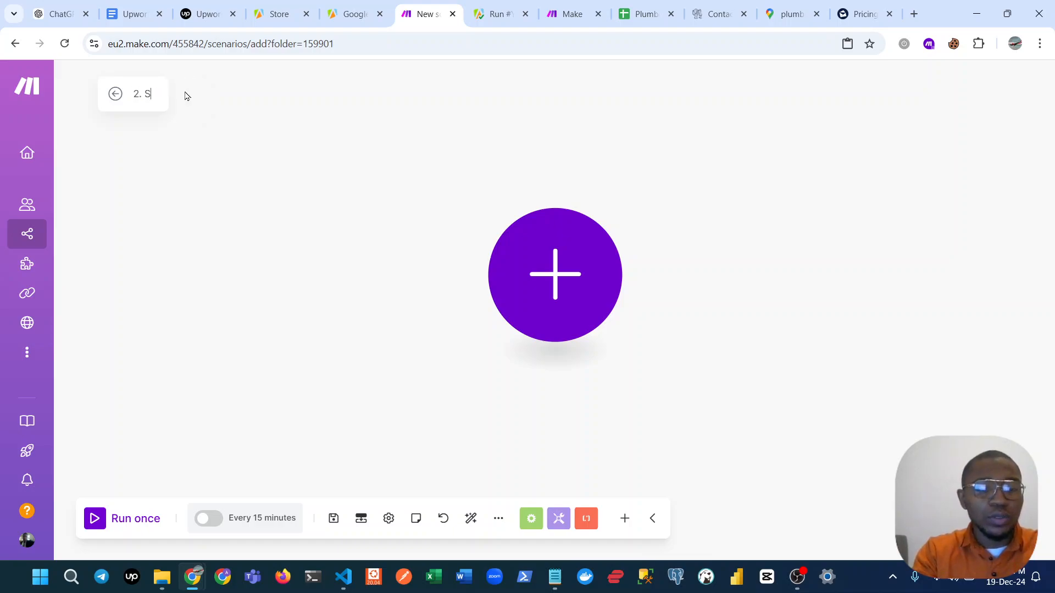
type("Google Ma")
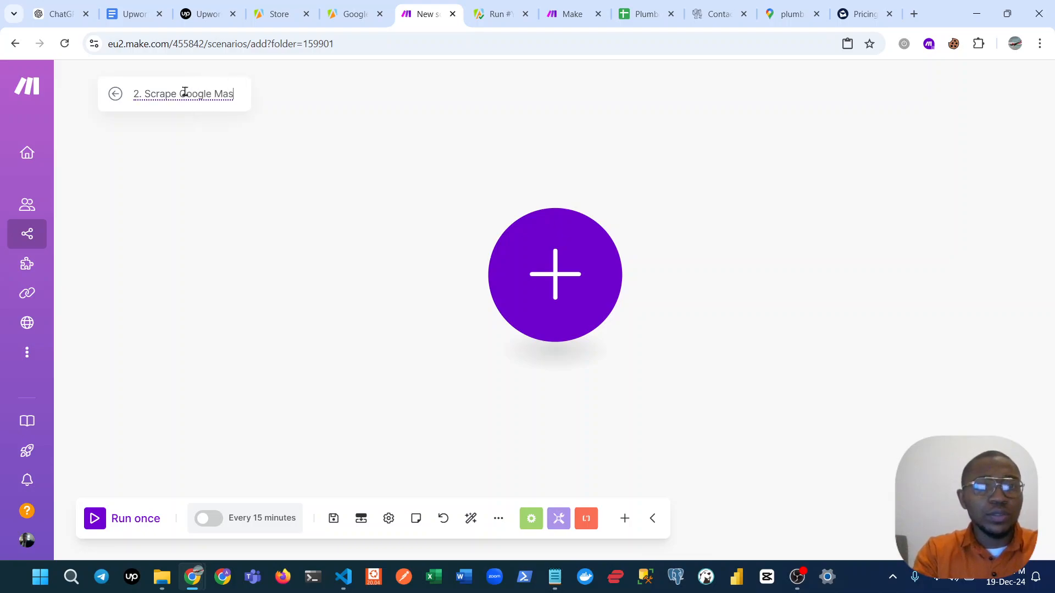
type("ps Apify")
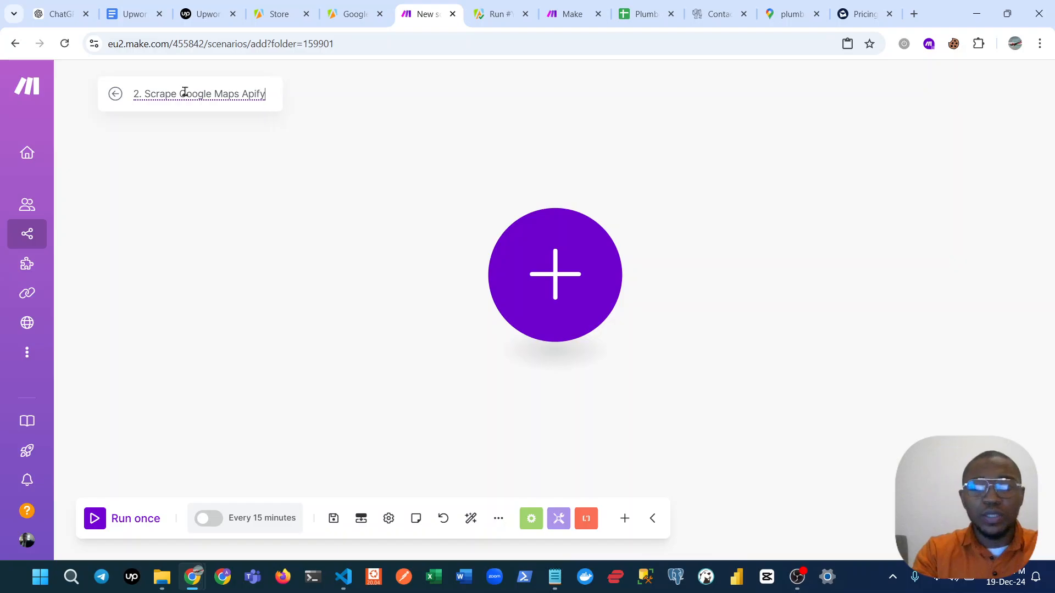
left_click(507, 245)
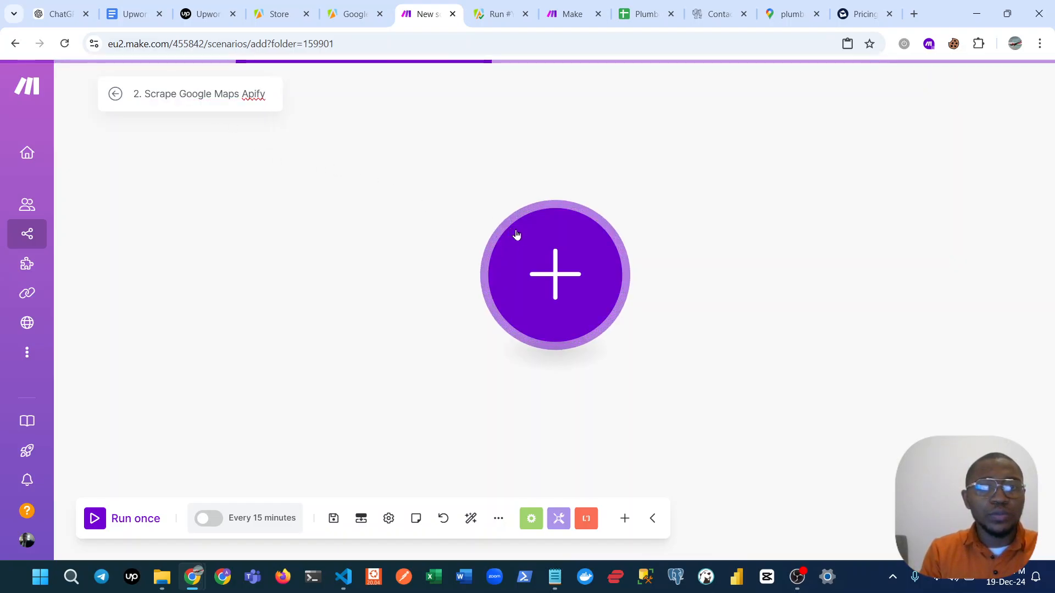
left_click(662, 267)
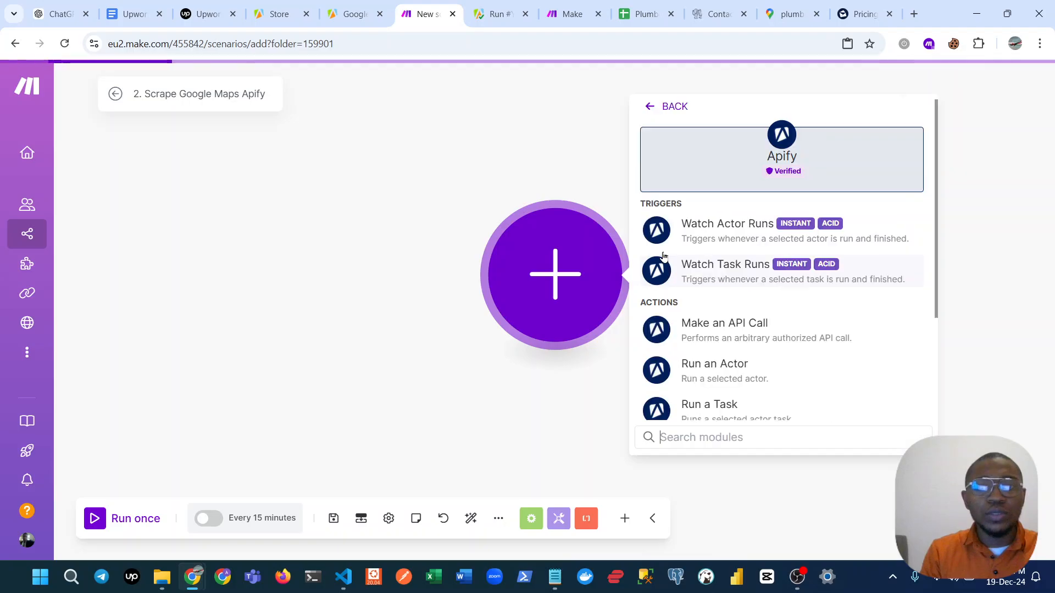
left_click(746, 233)
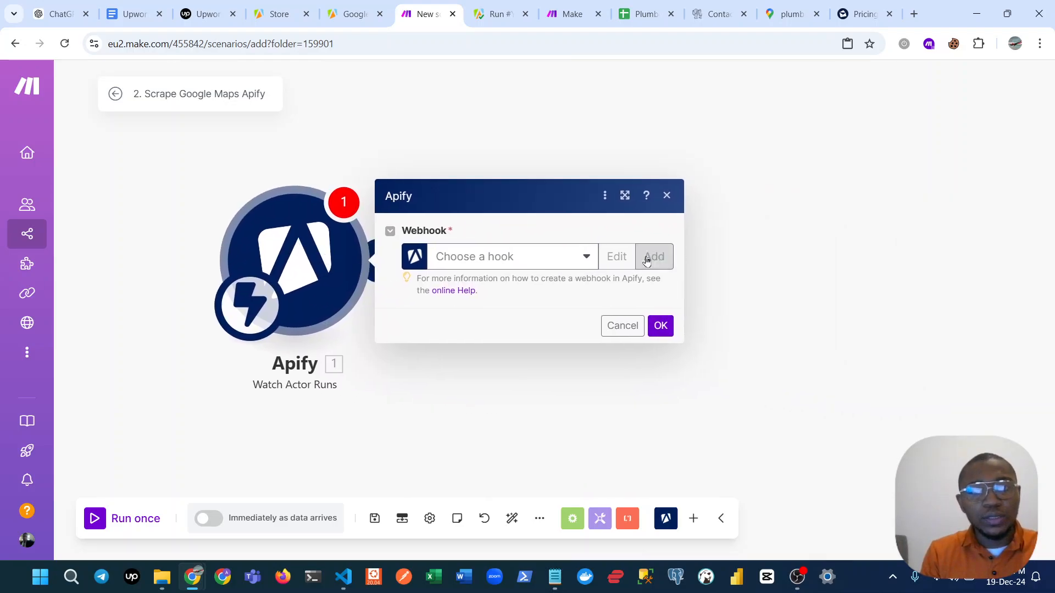
Create a webhook for the trigger using My Apify connection and the Google Maps Email Extractor actor, and apply it.
left_click(545, 261)
left_click(542, 224)
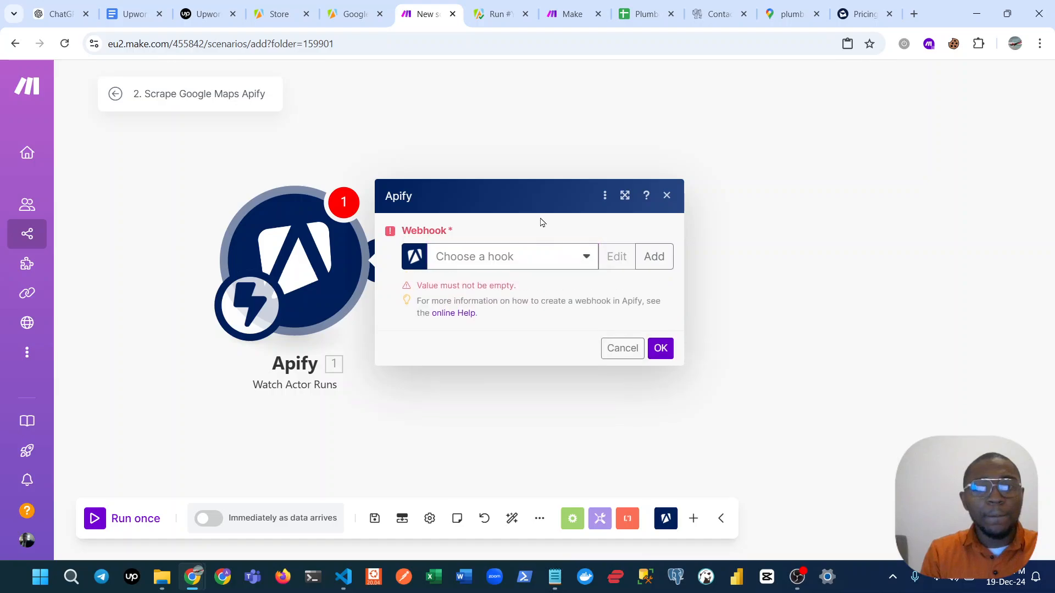
left_click(645, 257)
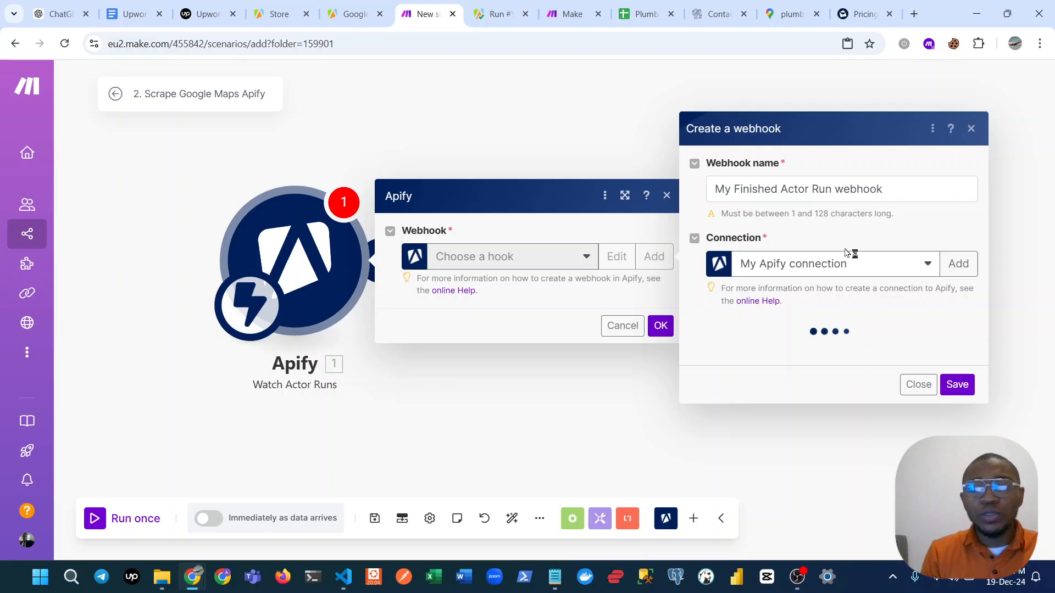
left_click(841, 346)
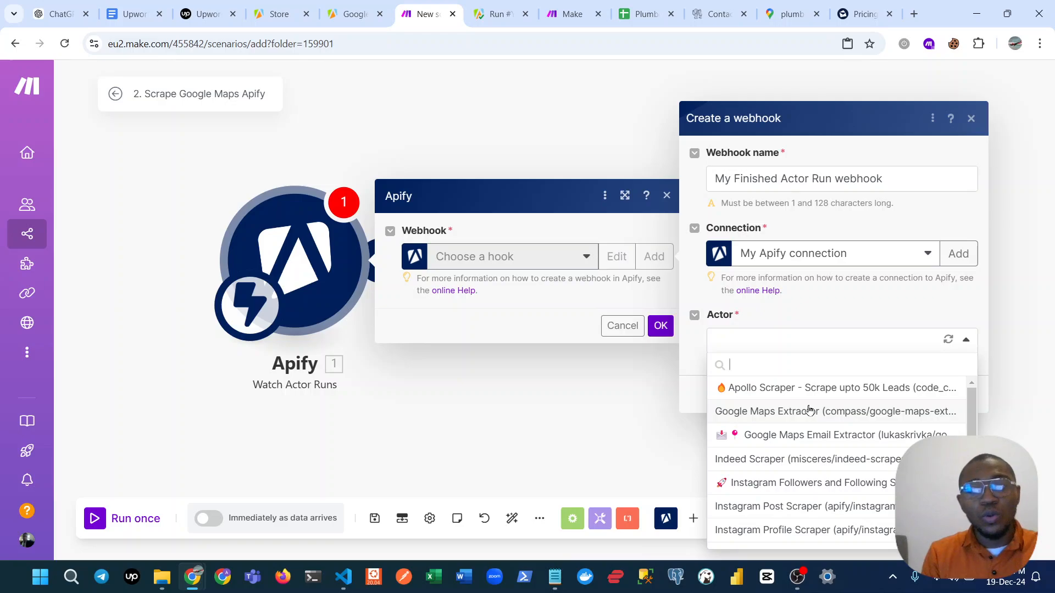
left_click(826, 435)
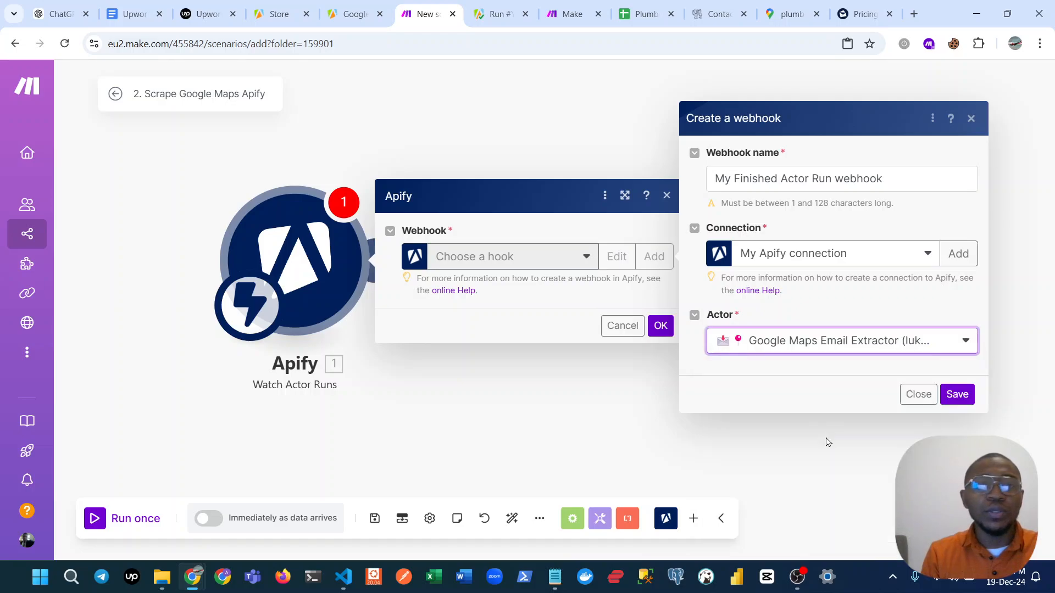
left_click(946, 397)
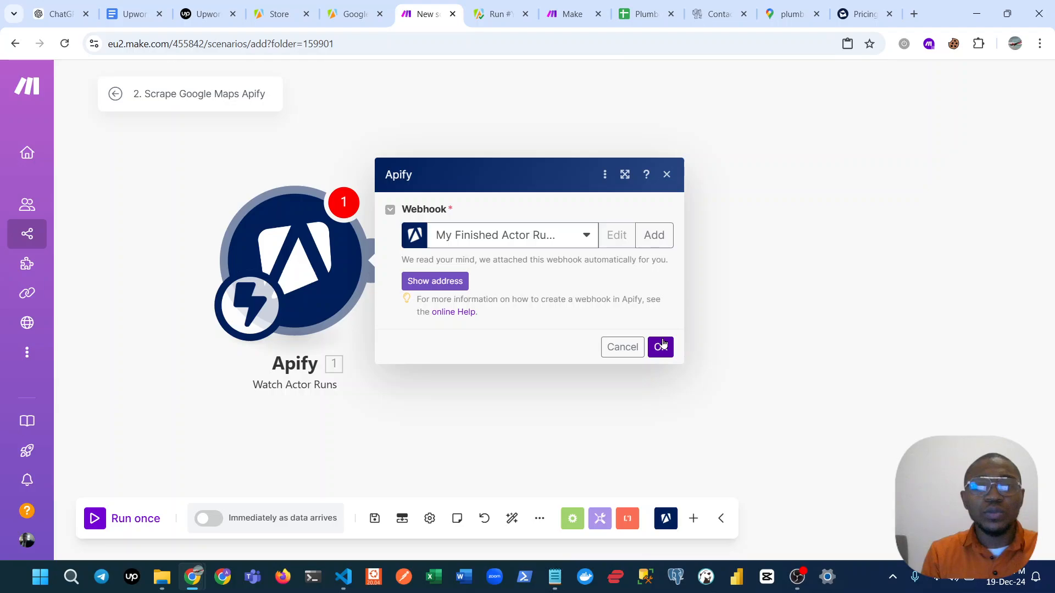
left_click(661, 347)
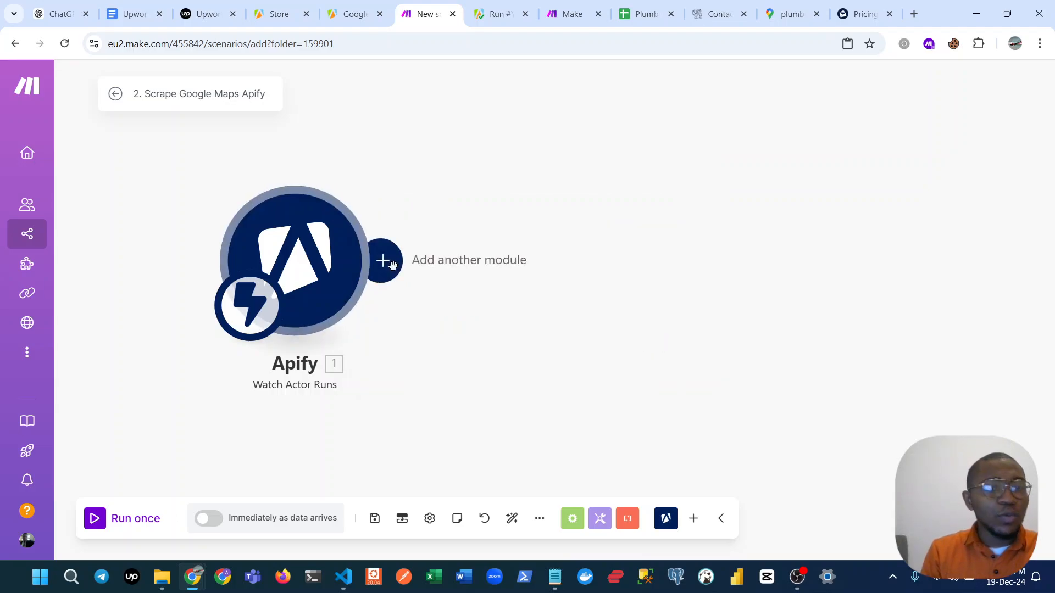
Add an Apify Get Dataset Items module after the Watch Actor Runs trigger.
left_click(392, 266)
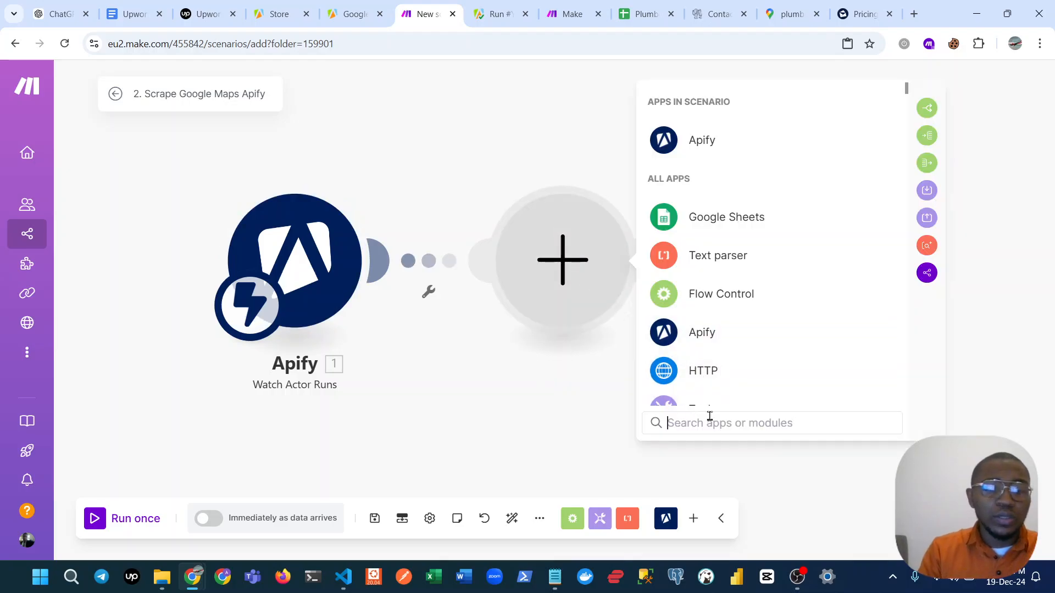
left_click(685, 132)
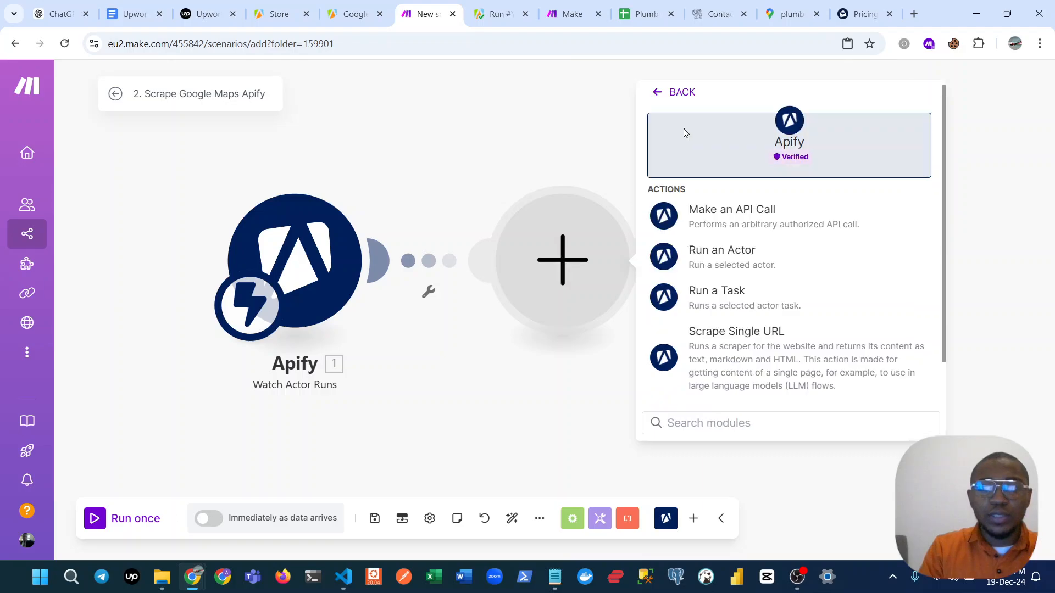
type("f")
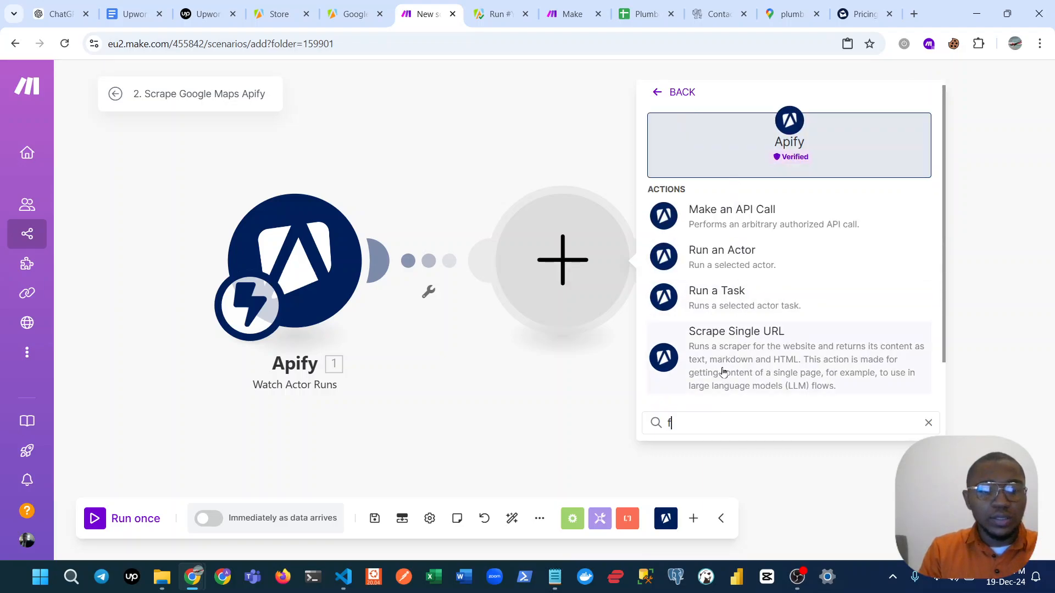
key("BackSpace")
type("get")
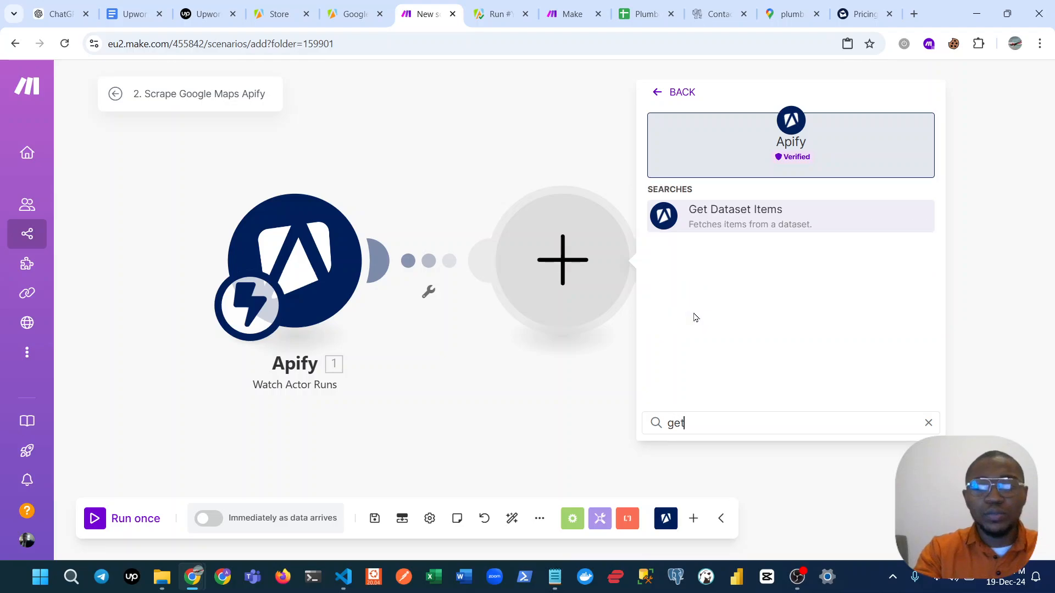
left_click(749, 227)
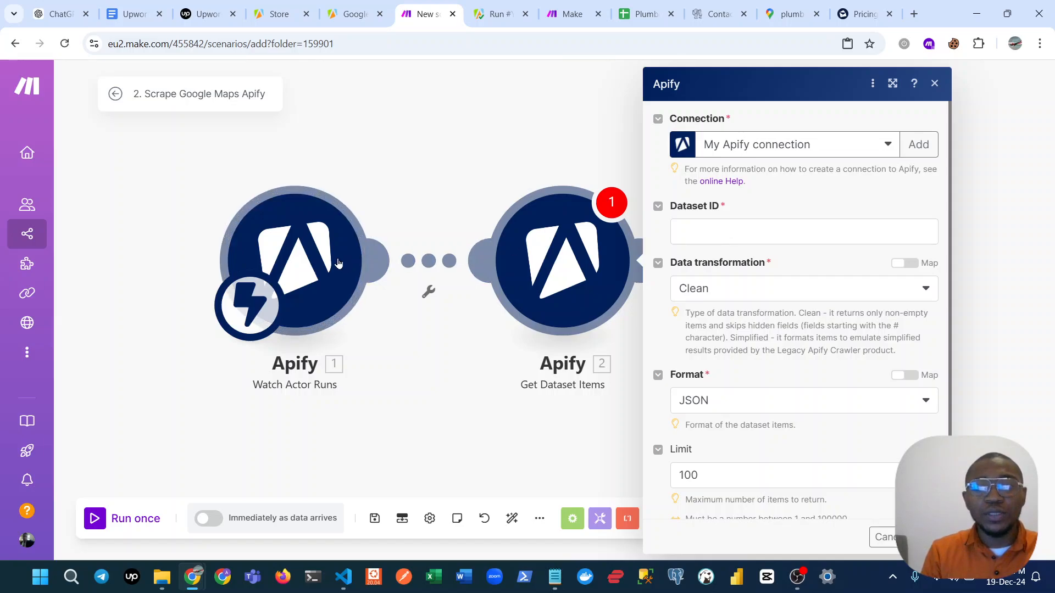
left_click(737, 230)
type("Nu8KEzqxt8mn7oK1")
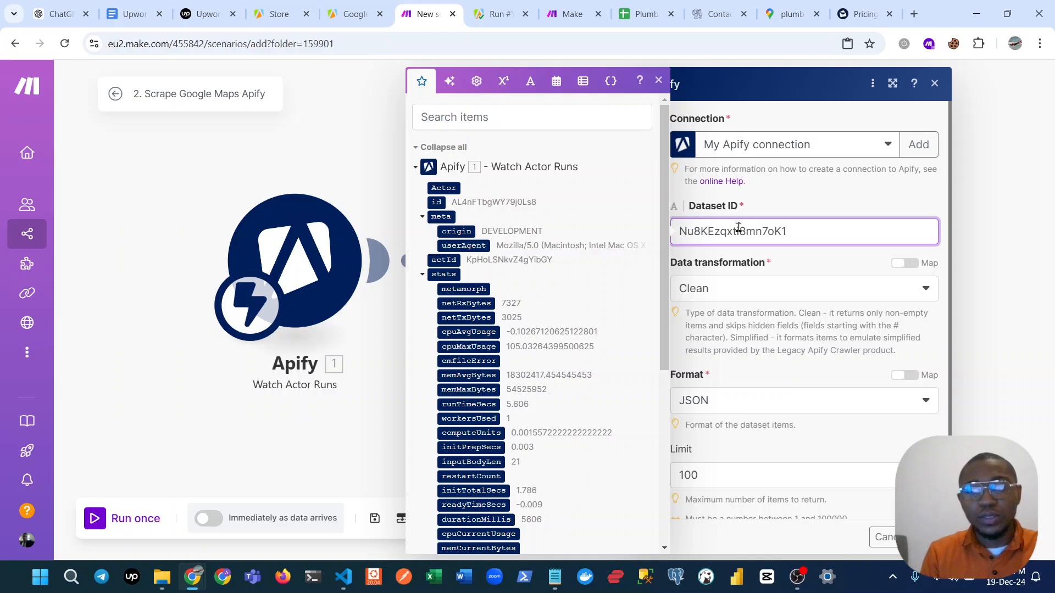
key("BackSpace")
key("BackSpace")
key("BackSpace")
key("BackSpace")
key("BackSpace")
key("BackSpace")
key("BackSpace")
key("BackSpace")
key("BackSpace")
key("BackSpace")
key("BackSpace")
key("BackSpace")
key("BackSpace")
key("BackSpace")
key("BackSpace")
key("BackSpace")
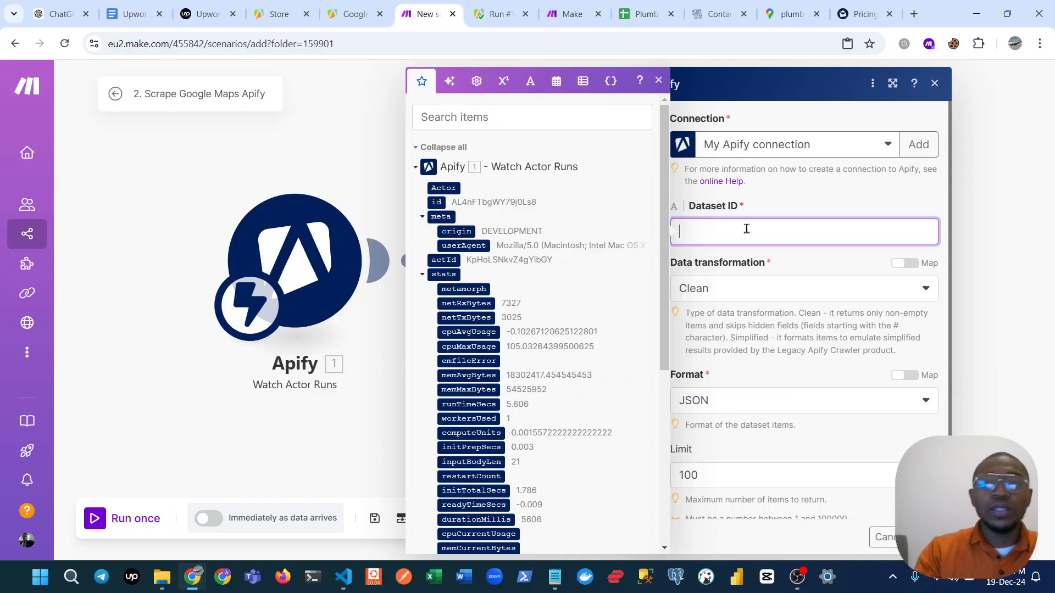
left_click(351, 96)
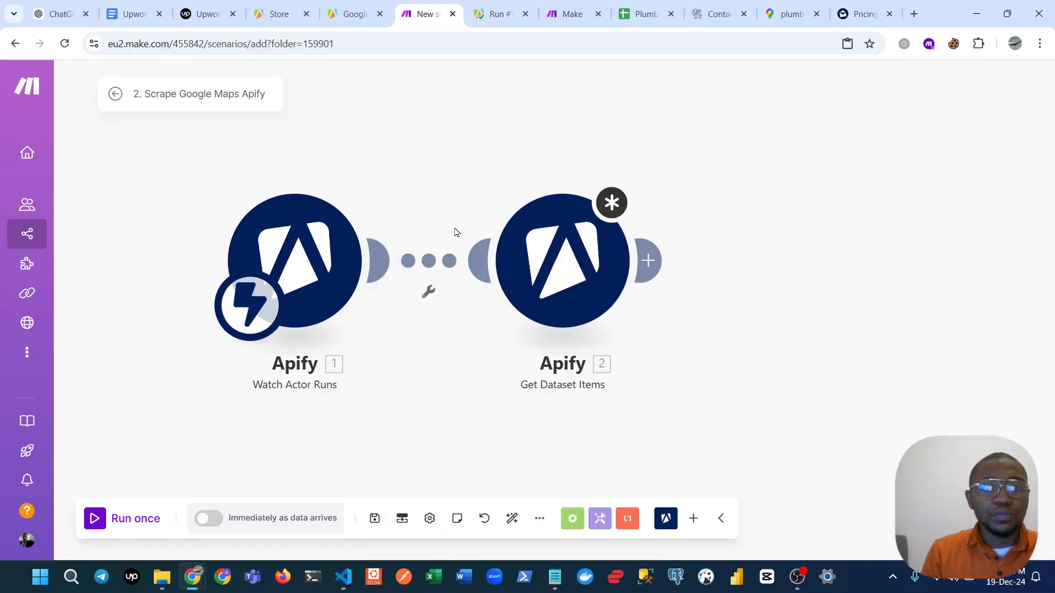
Unlink the Get Dataset Items module from the Watch Actor Runs trigger.
left_click(456, 265)
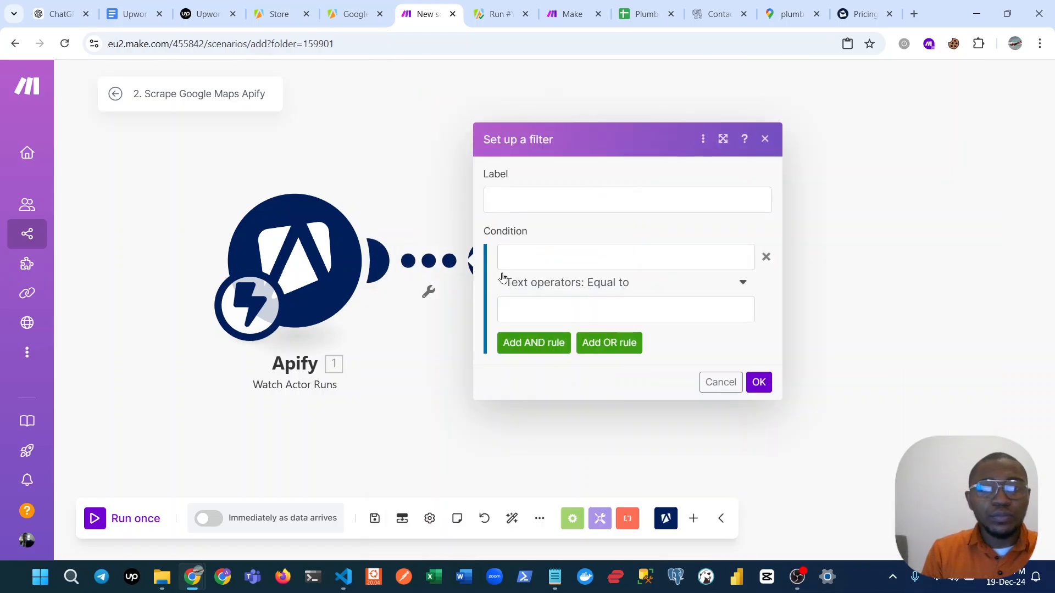
left_click(423, 212)
right_click(449, 265)
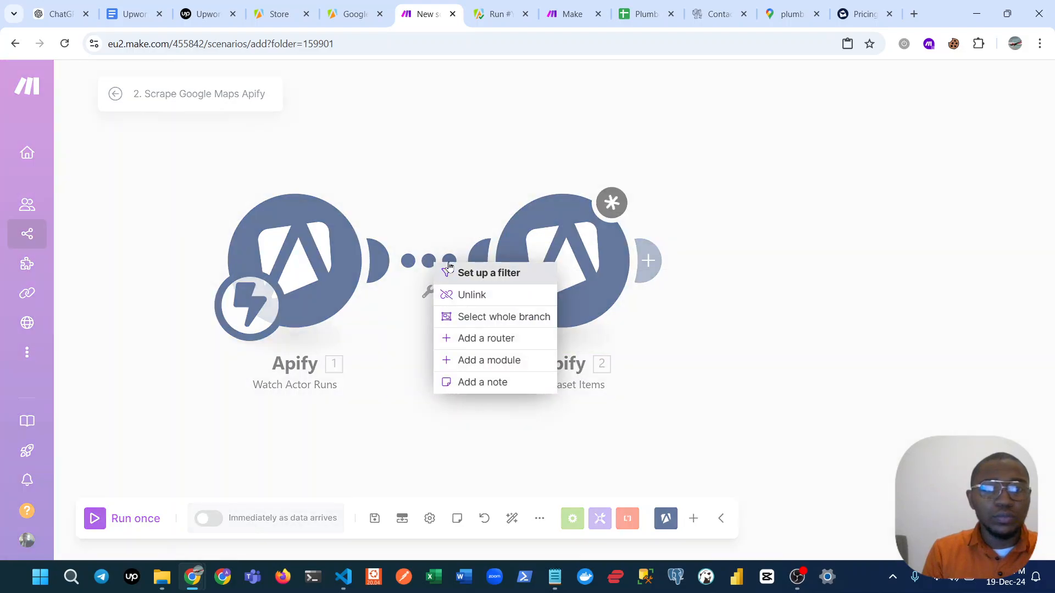
left_click(442, 294)
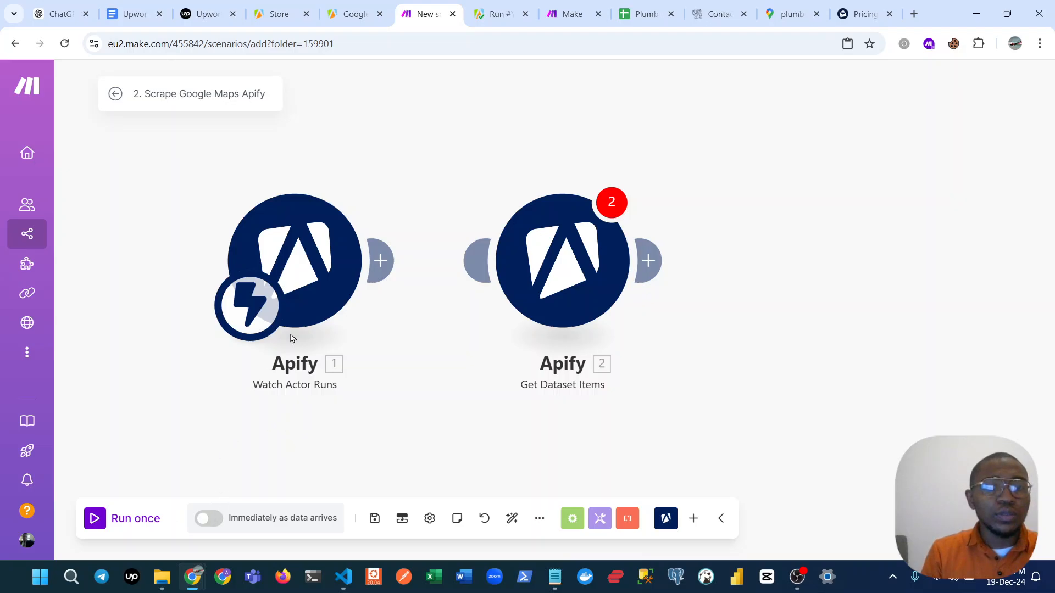
Check the trigger's webhook, save the scenario, and activate it with the schedule set to run immediately.
left_click(318, 287)
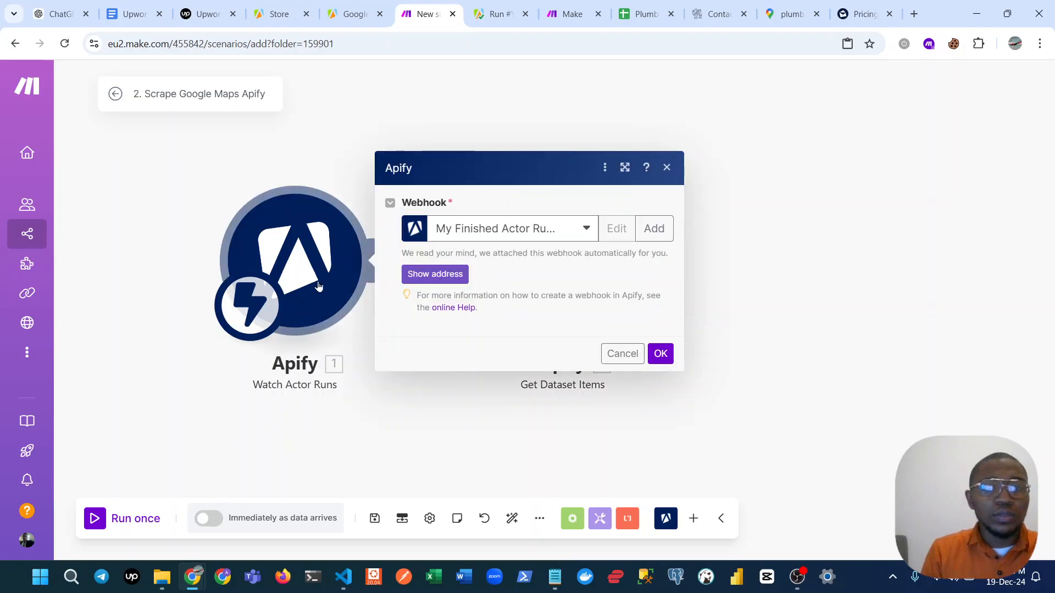
left_click(247, 419)
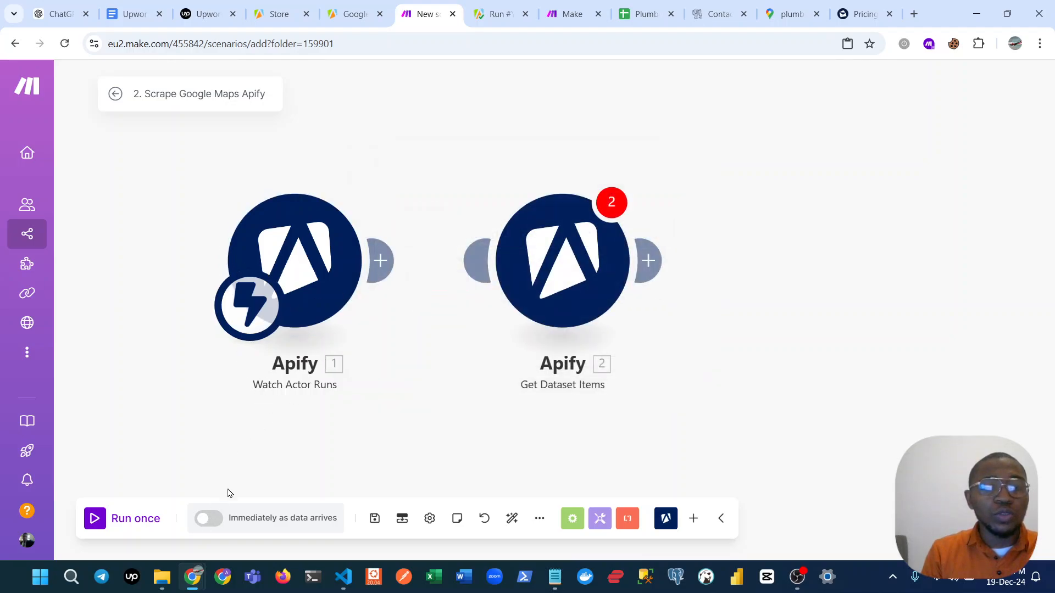
left_click(216, 520)
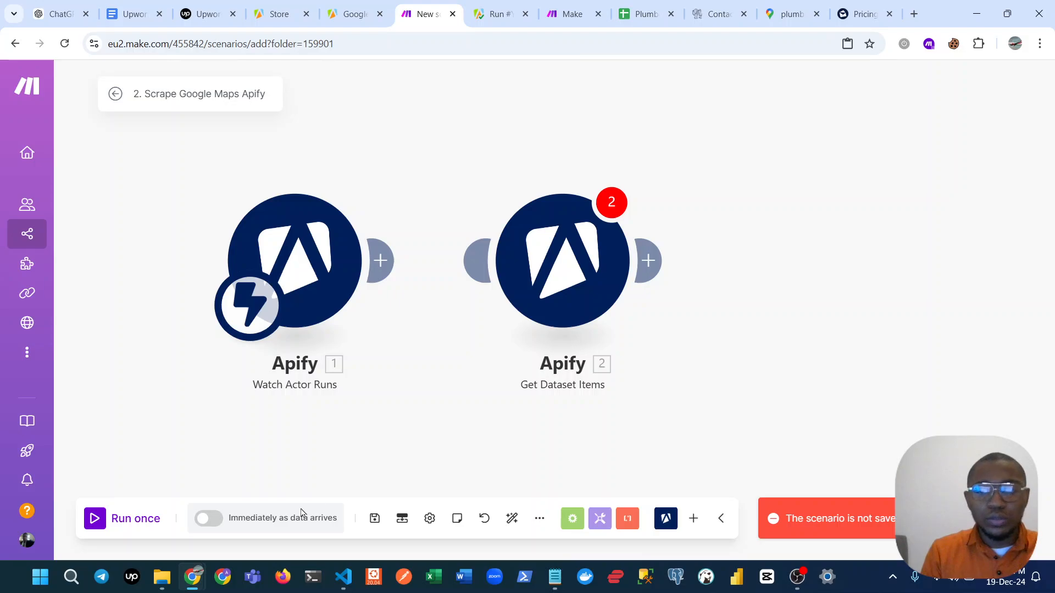
key("ctrl+s")
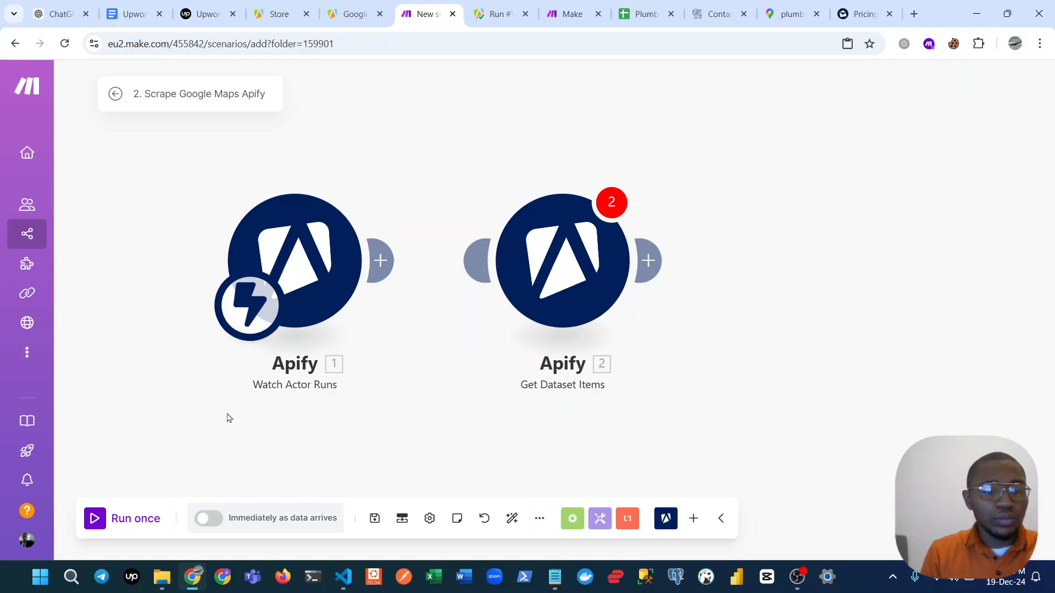
left_click(212, 520)
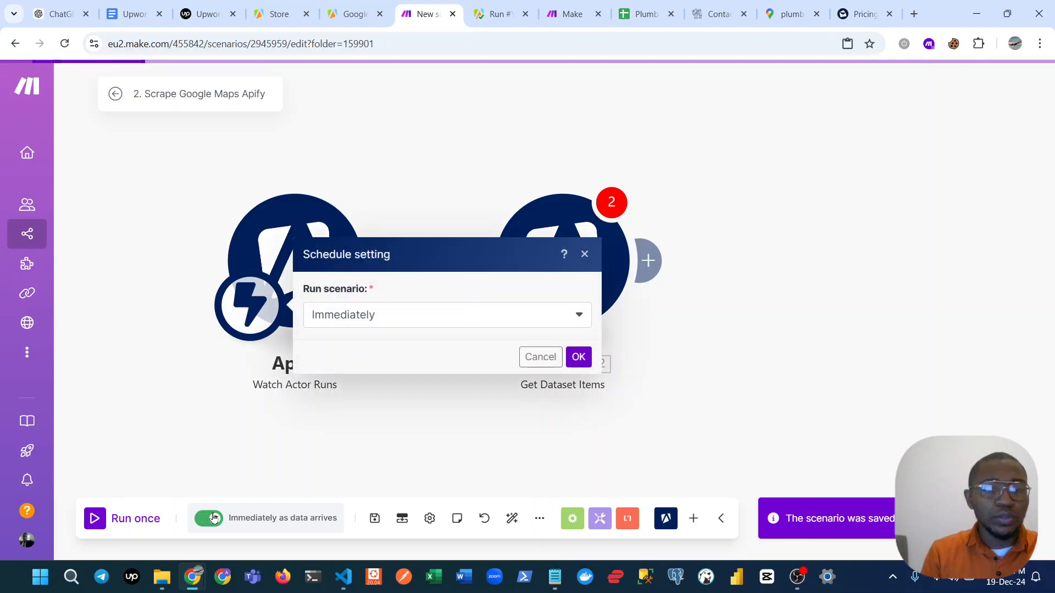
left_click(576, 357)
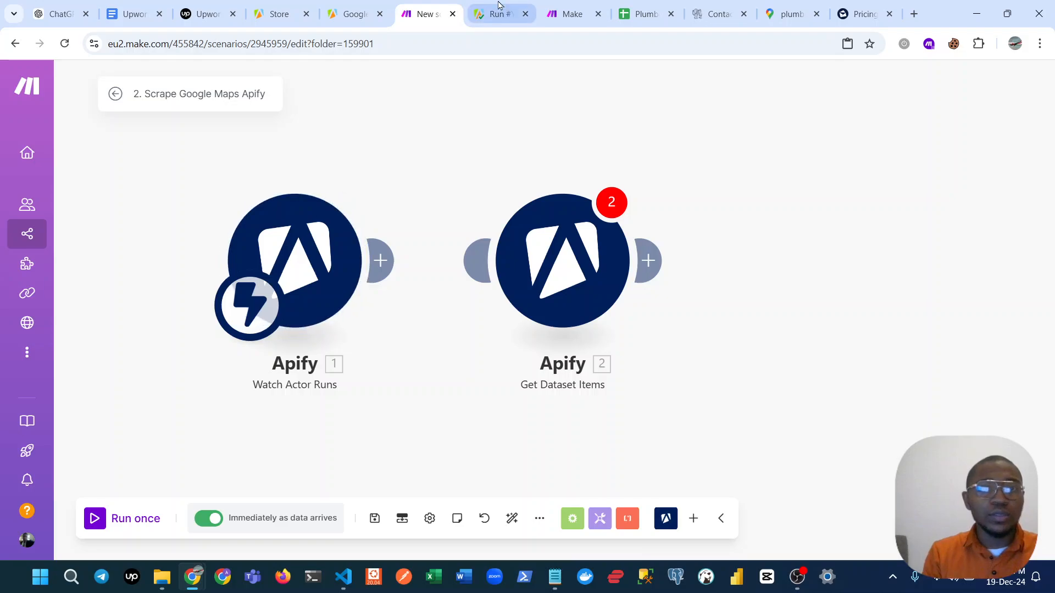
left_click(340, 6)
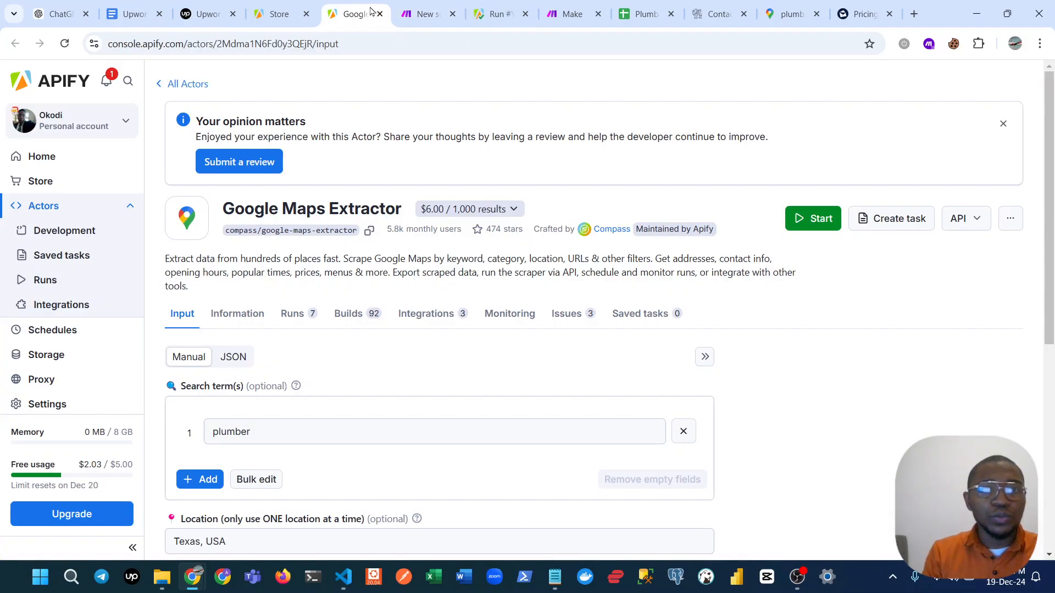
left_click(420, 14)
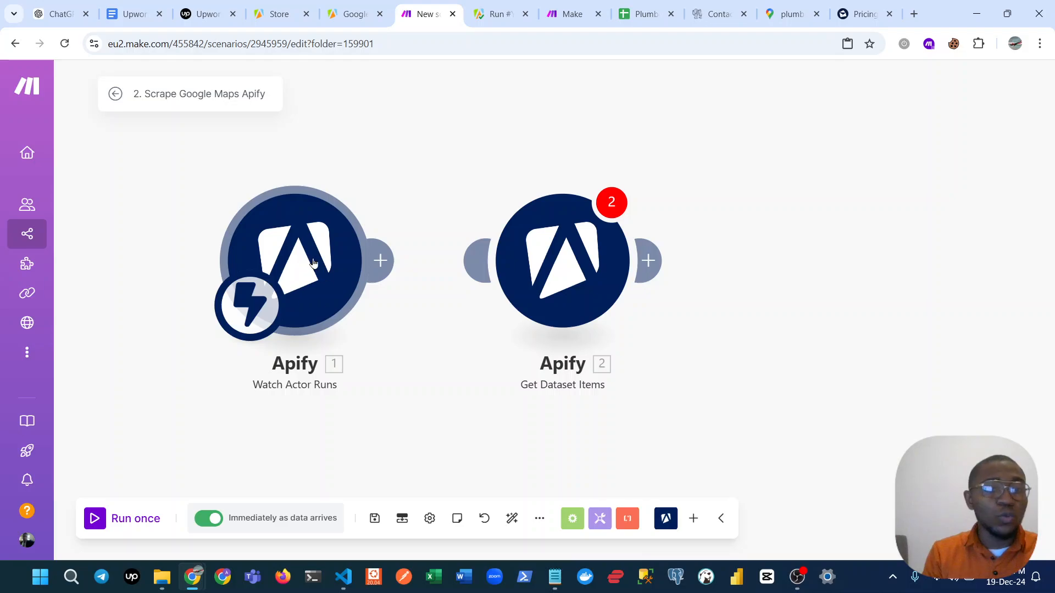
left_click(500, 4)
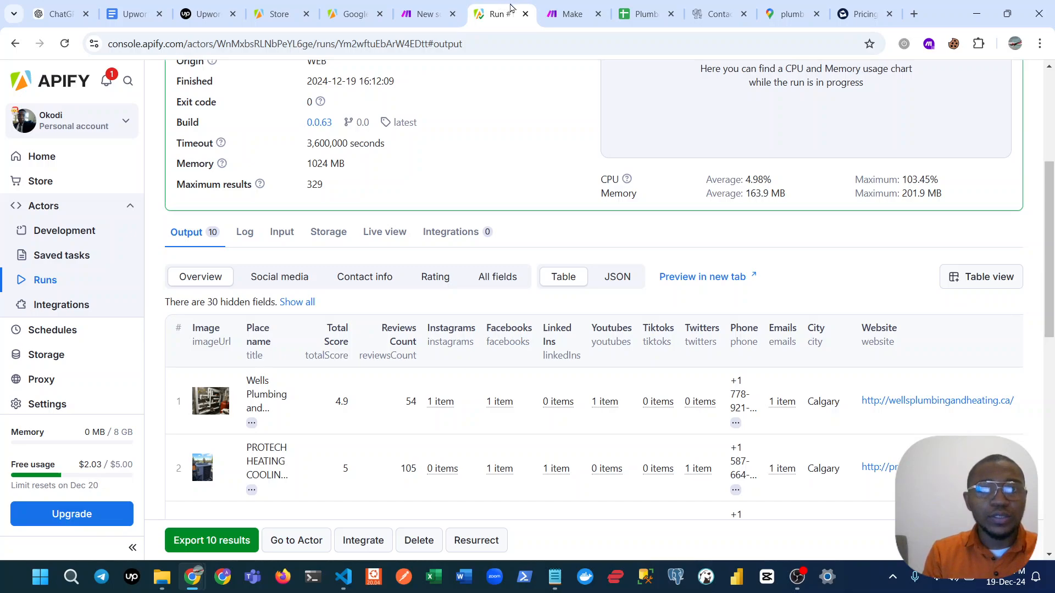
left_click(421, 14)
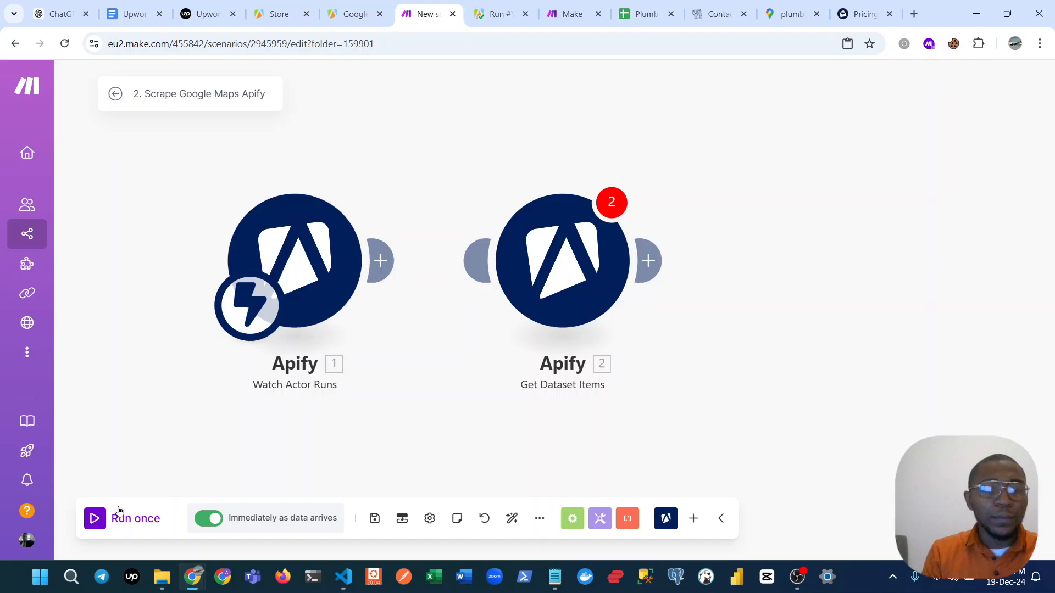
Run the 2. Scrape Google Maps Apify scenario once, and run 1. Scraping Google Maps - Apify from the Youtube Videos folder.
left_click(95, 524)
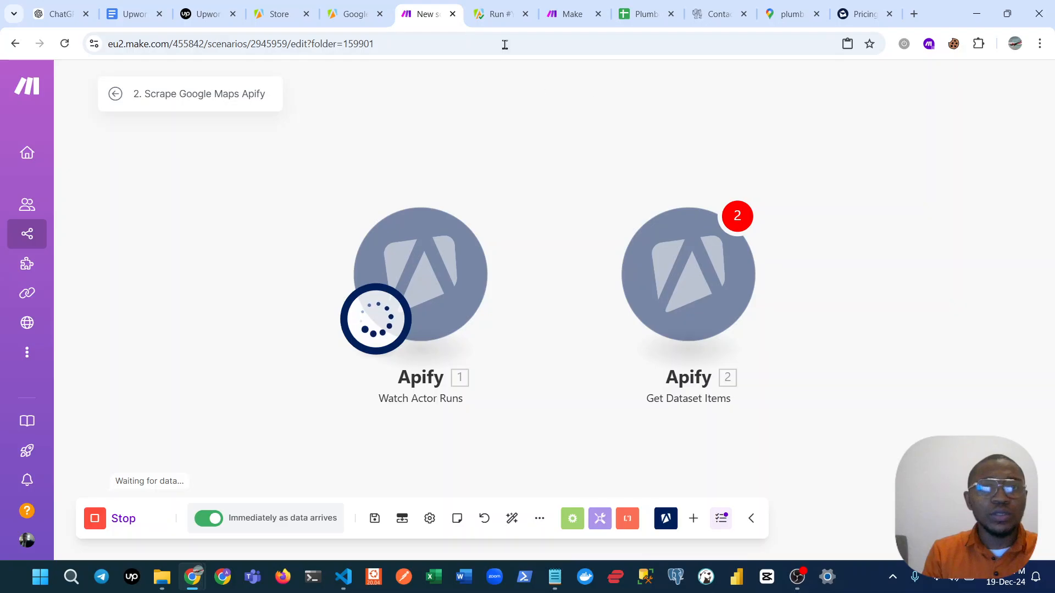
left_click(497, 14)
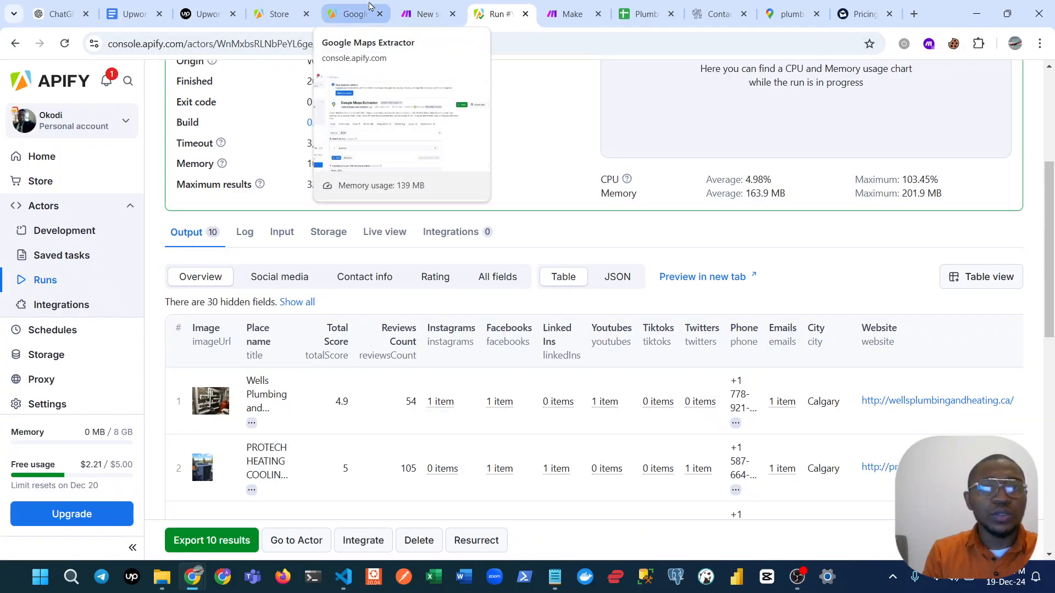
left_click(564, 7)
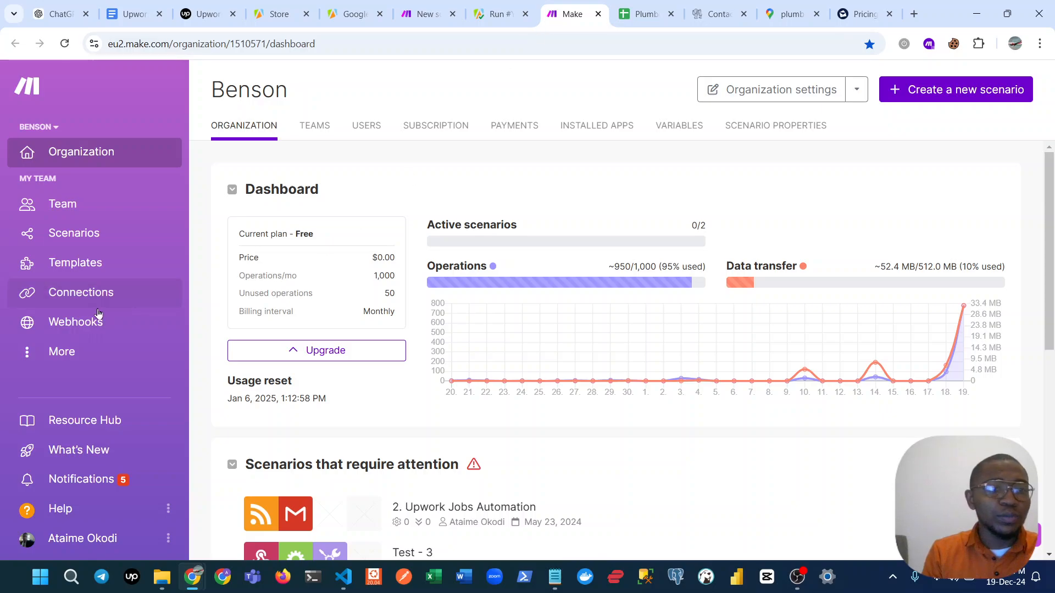
left_click(93, 229)
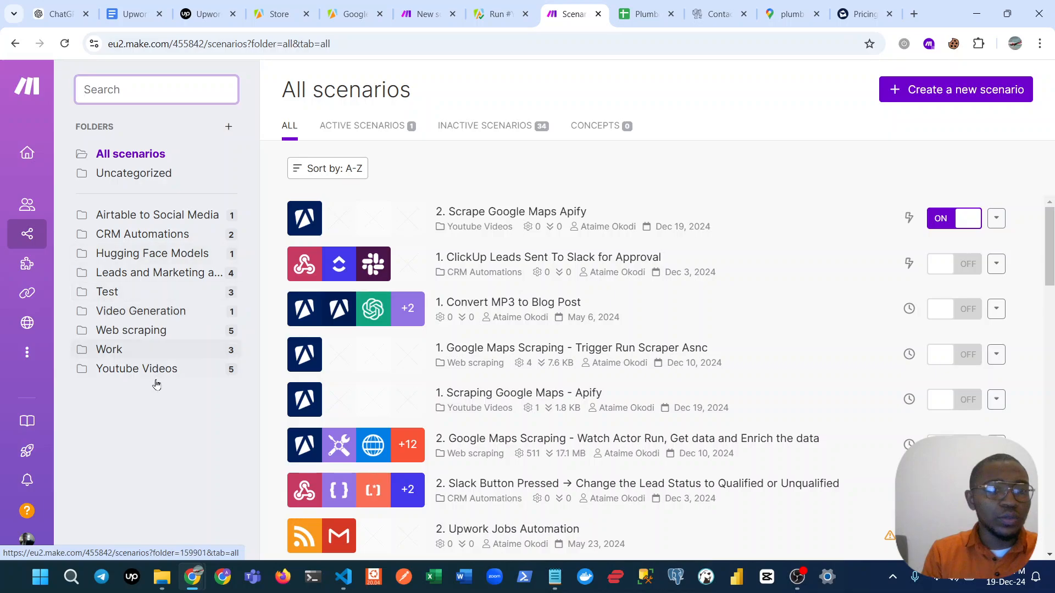
left_click(160, 368)
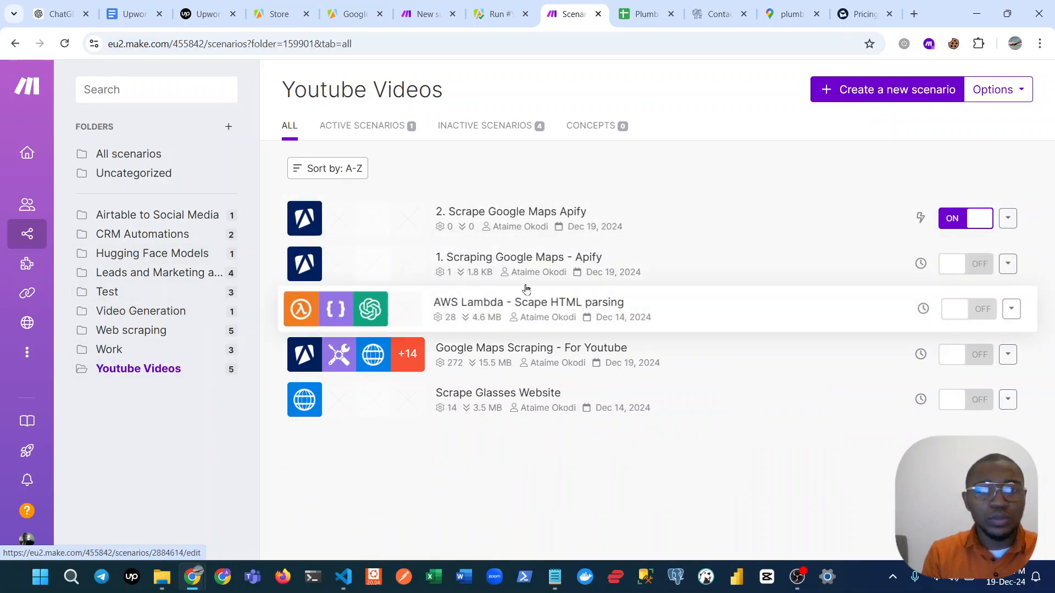
left_click(691, 266)
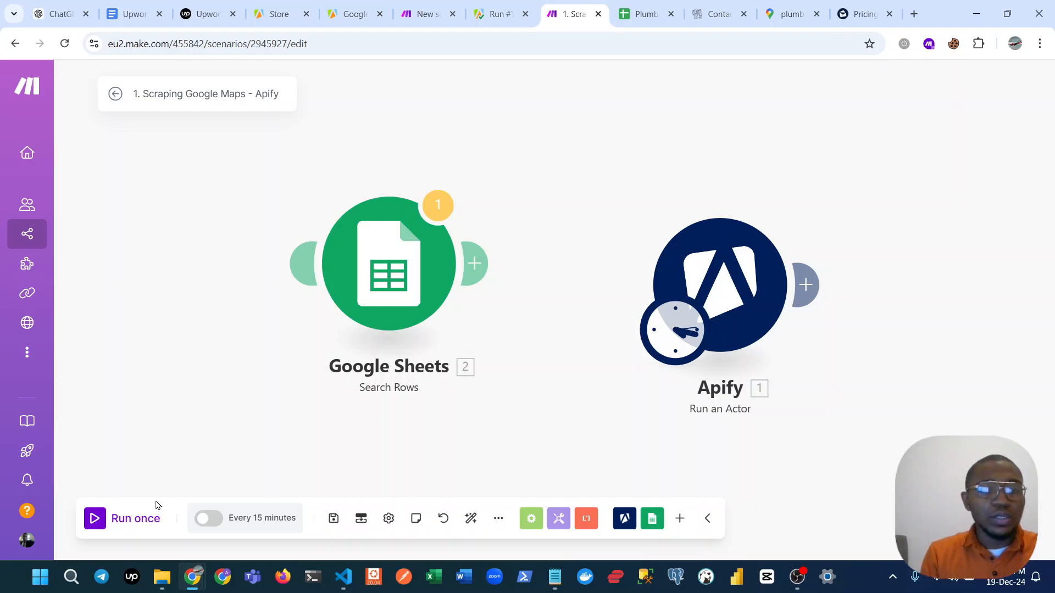
left_click(94, 519)
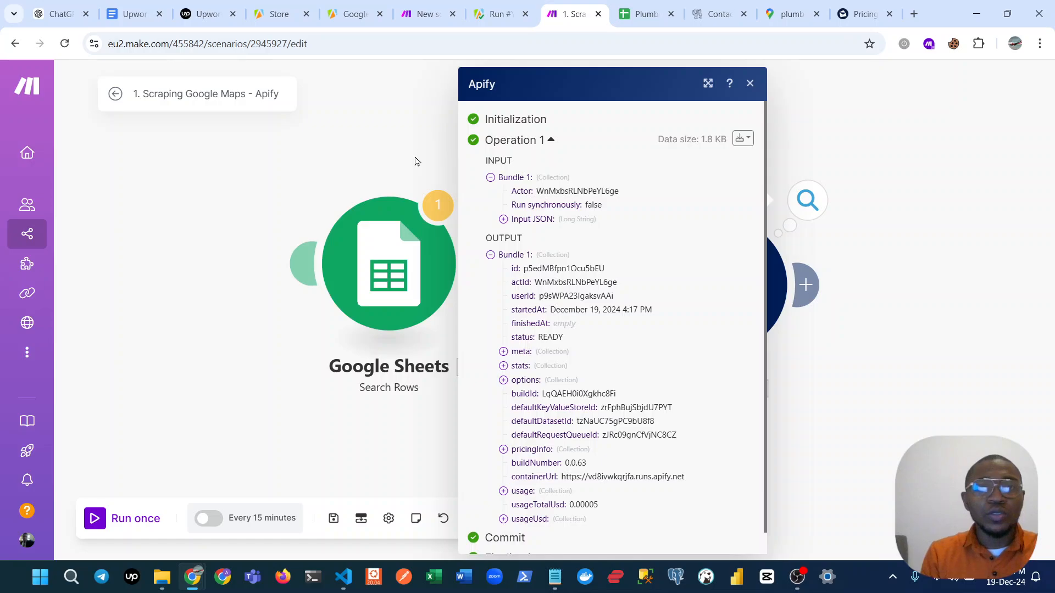
Check the run outputs of both scenarios and place the 1. Scraping Google Maps - Apify browser tab before the second scenario's tab.
left_click(415, 161)
left_click(424, 13)
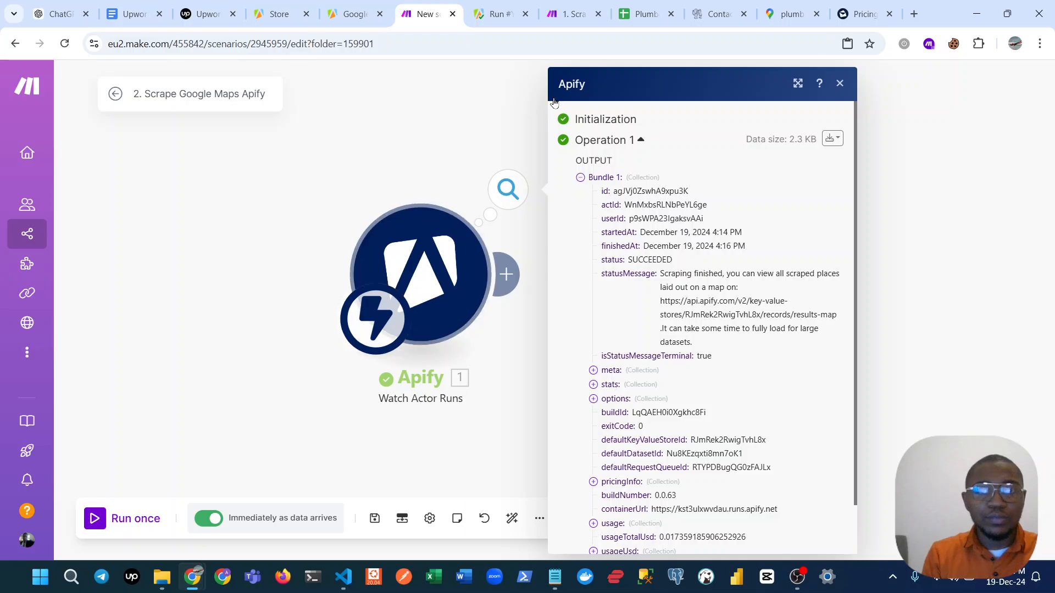
left_click(568, 7)
left_click_drag(568, 6, 421, 7)
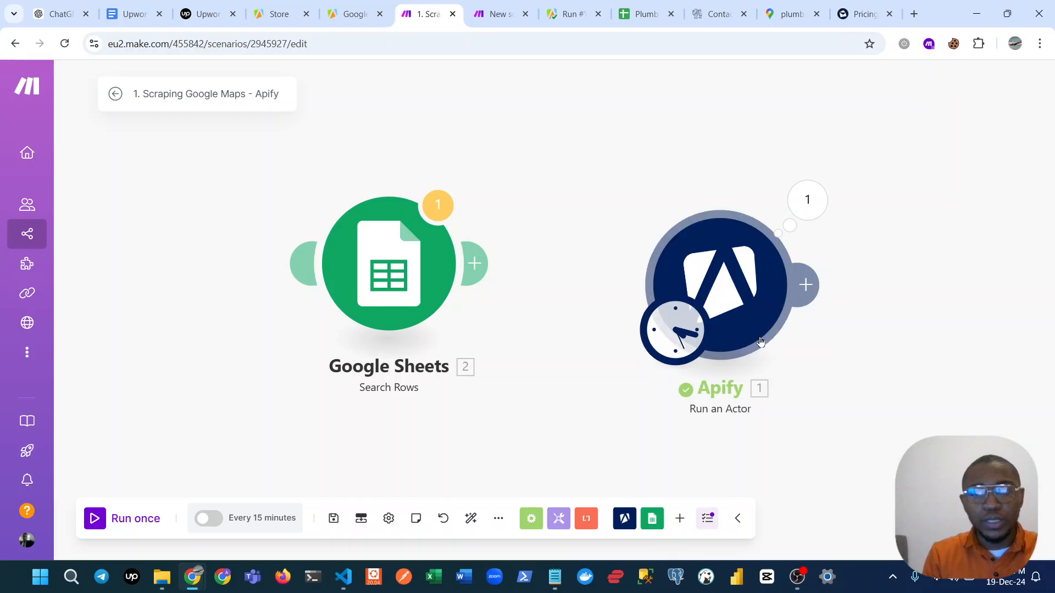
left_click(552, 6)
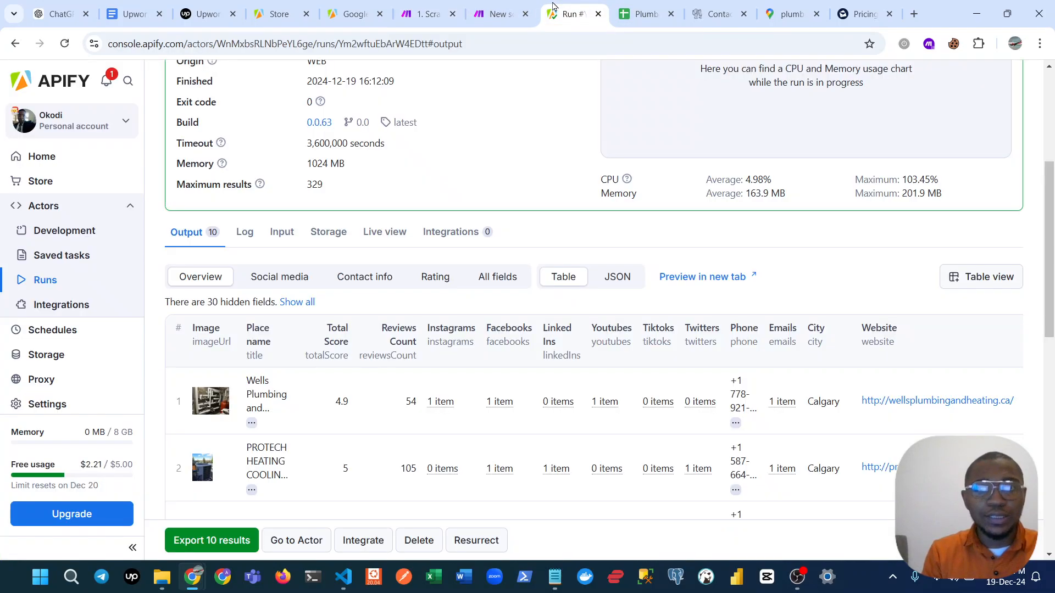
left_click(497, 6)
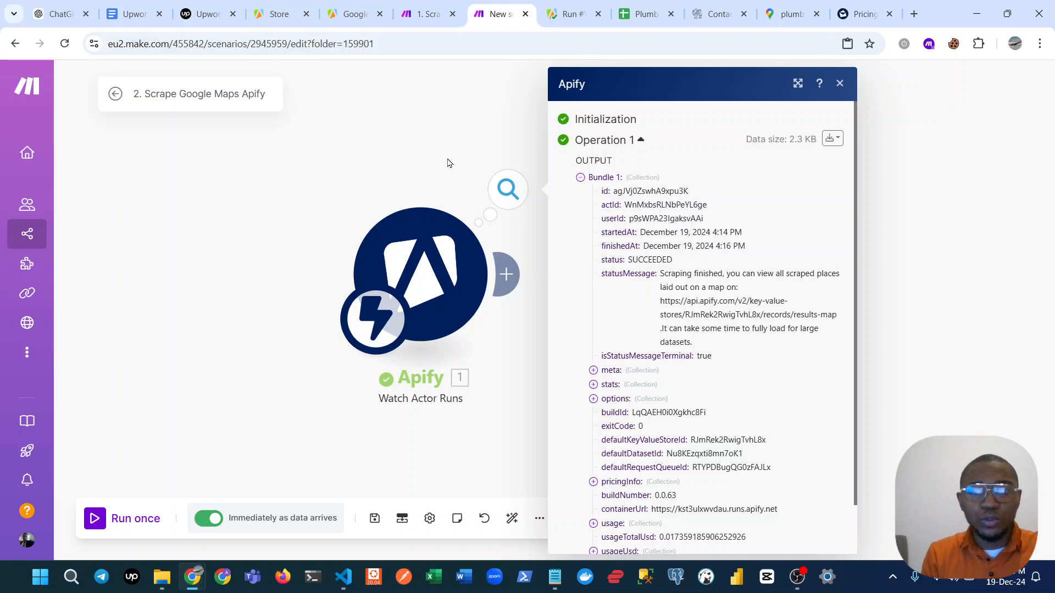
Link the Watch Actor Runs trigger to Get Dataset Items and map the Dataset ID to the trigger's defaultDatasetId.
left_click(506, 189)
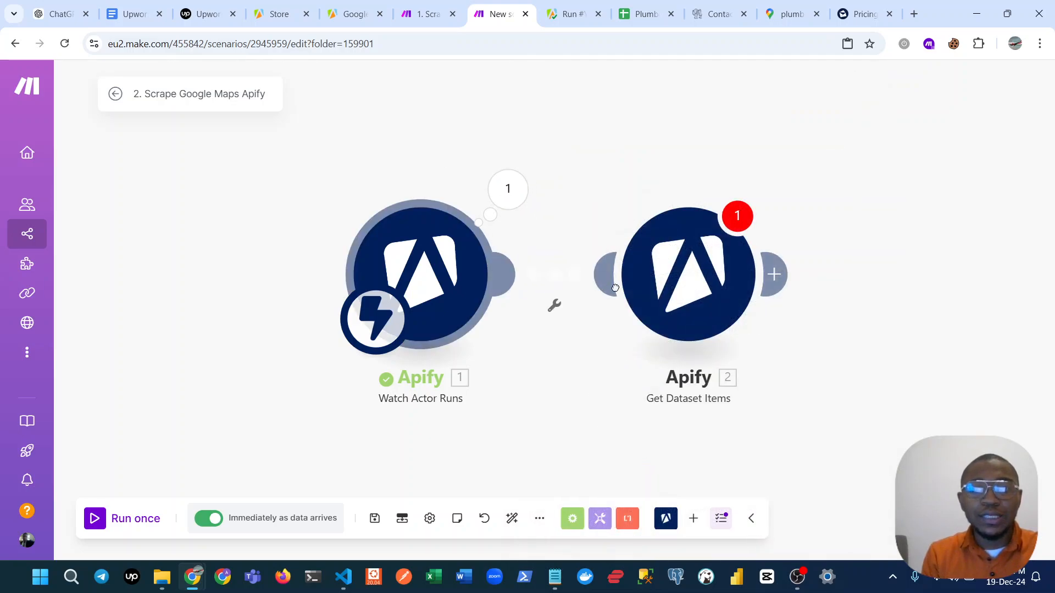
left_click(698, 283)
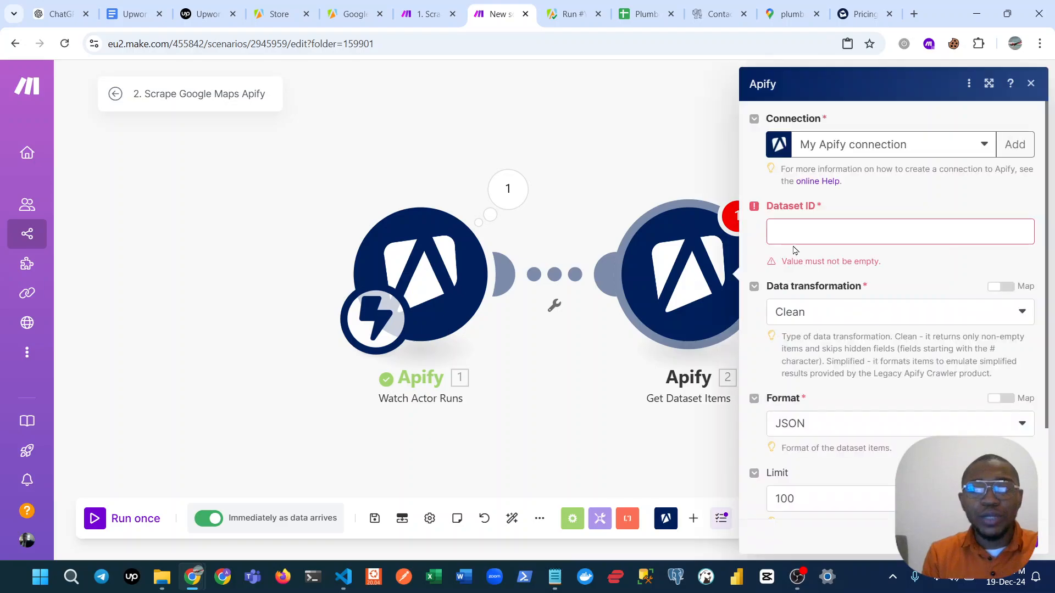
left_click(795, 235)
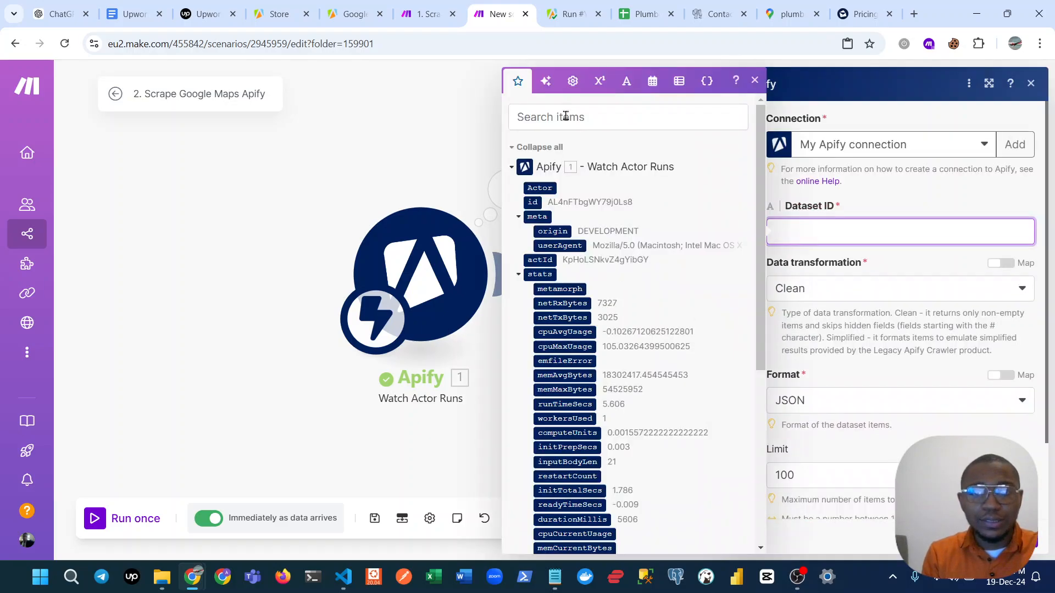
left_click(565, 117)
type("def")
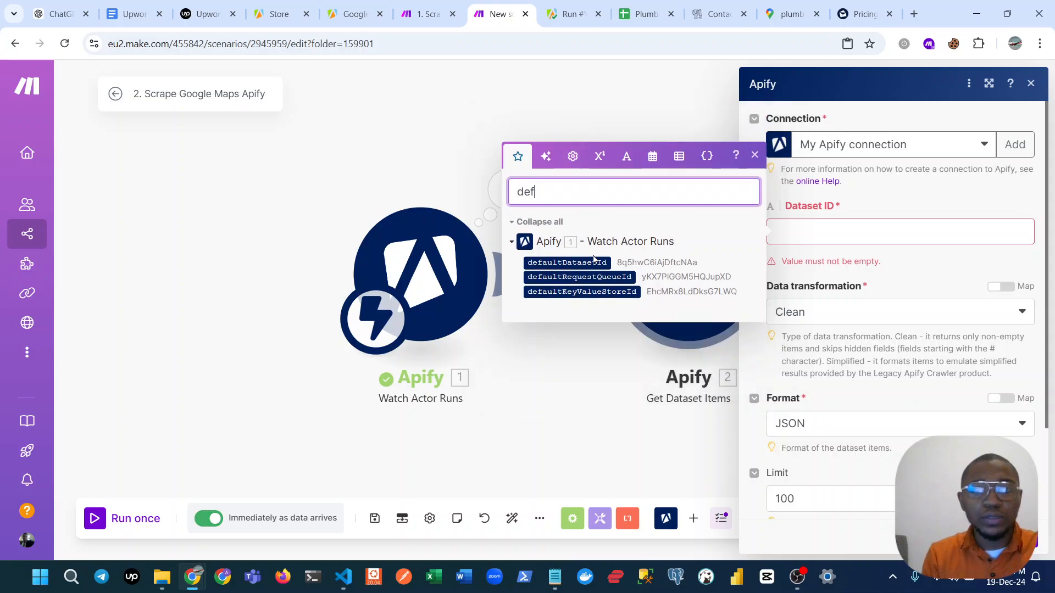
left_click(585, 263)
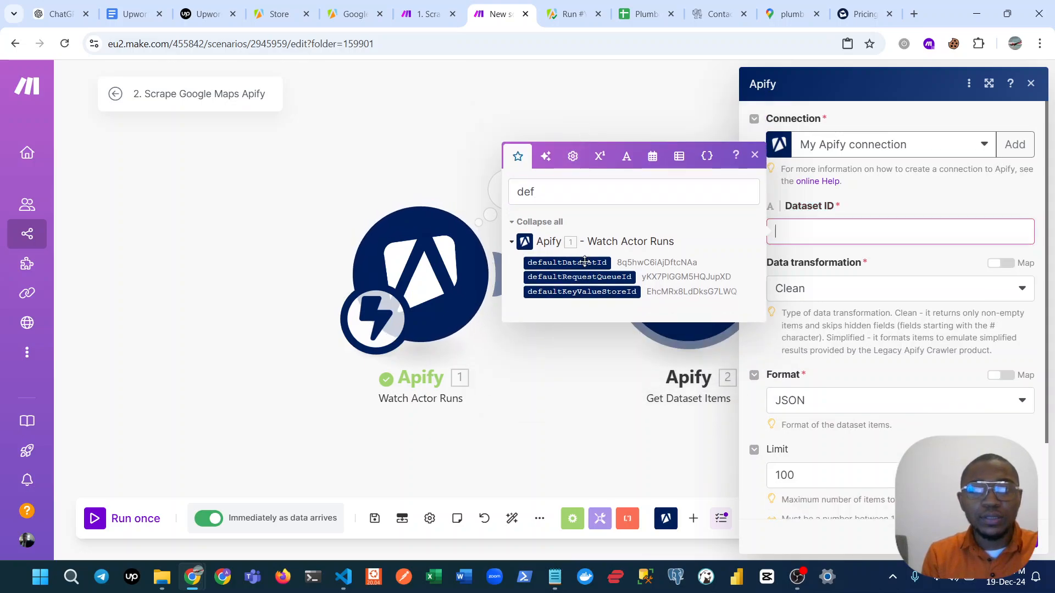
left_click(576, 263)
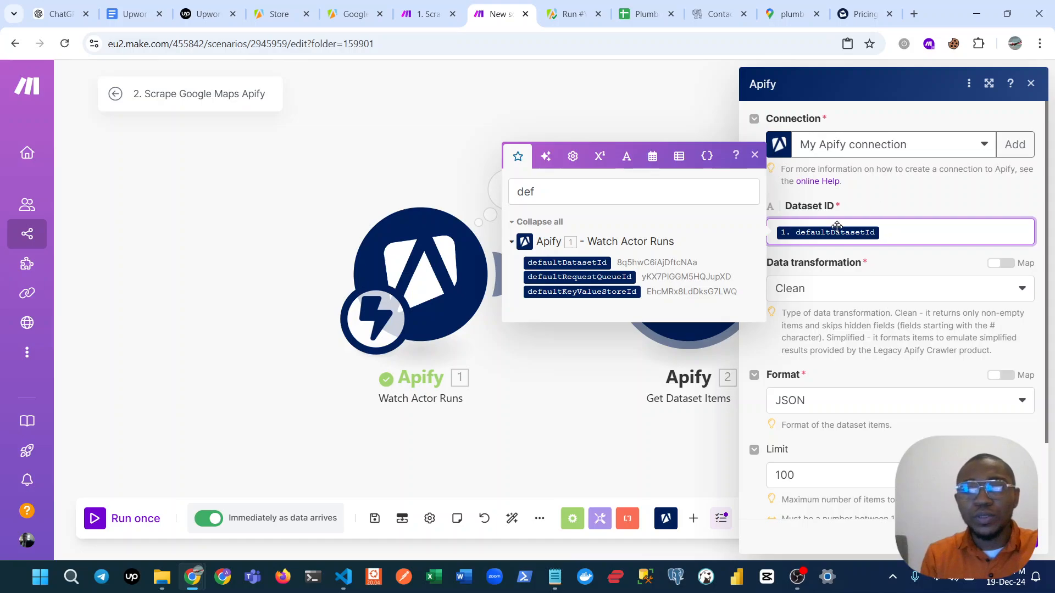
left_click(755, 158)
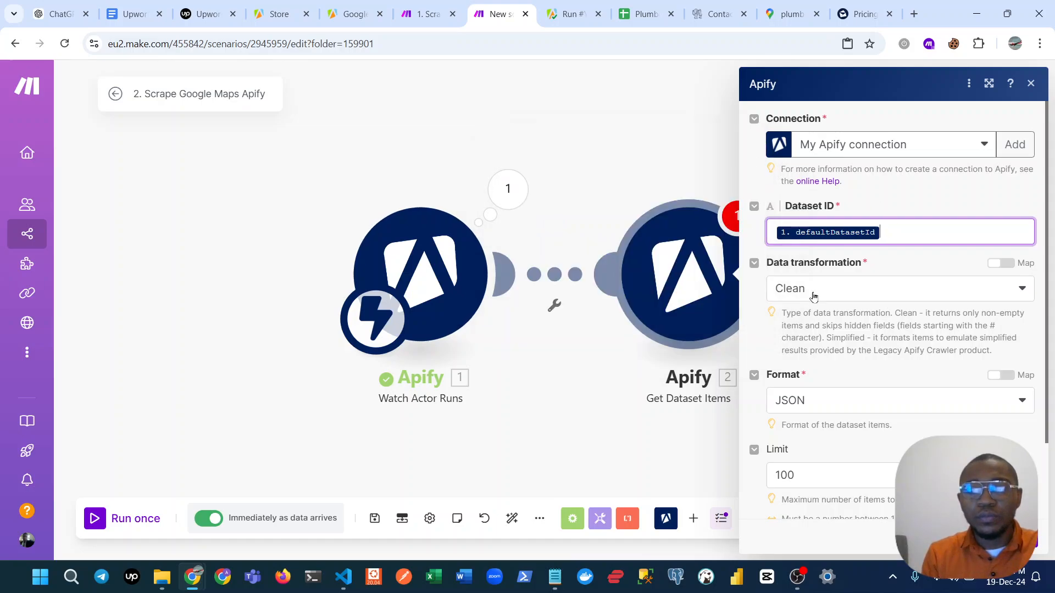
Limit the Get Dataset Items module to 10 items and apply its settings.
scroll(819, 465, "down", 2)
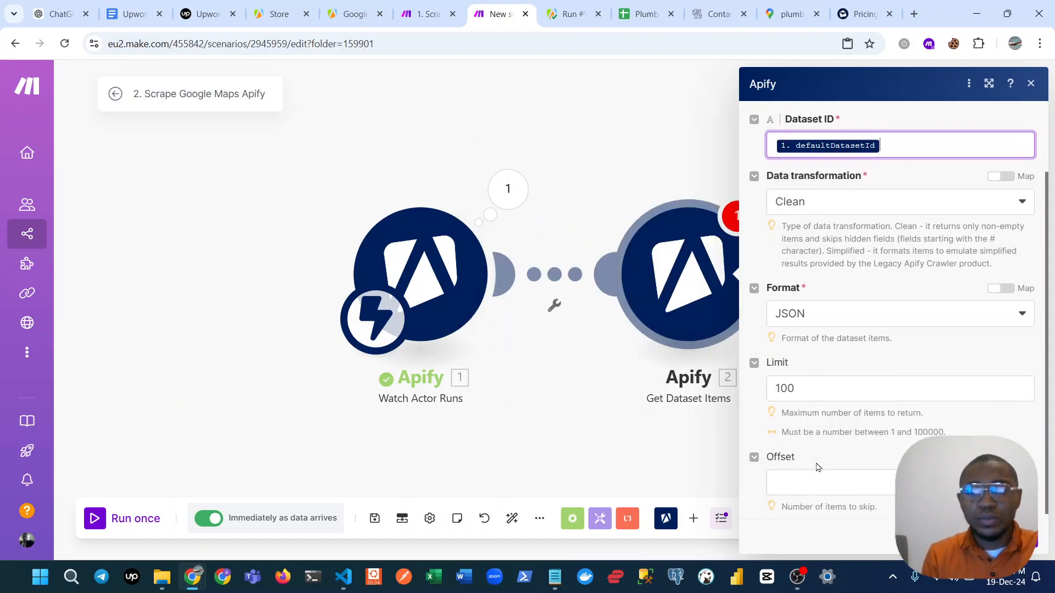
left_click(811, 390)
key("BackSpace")
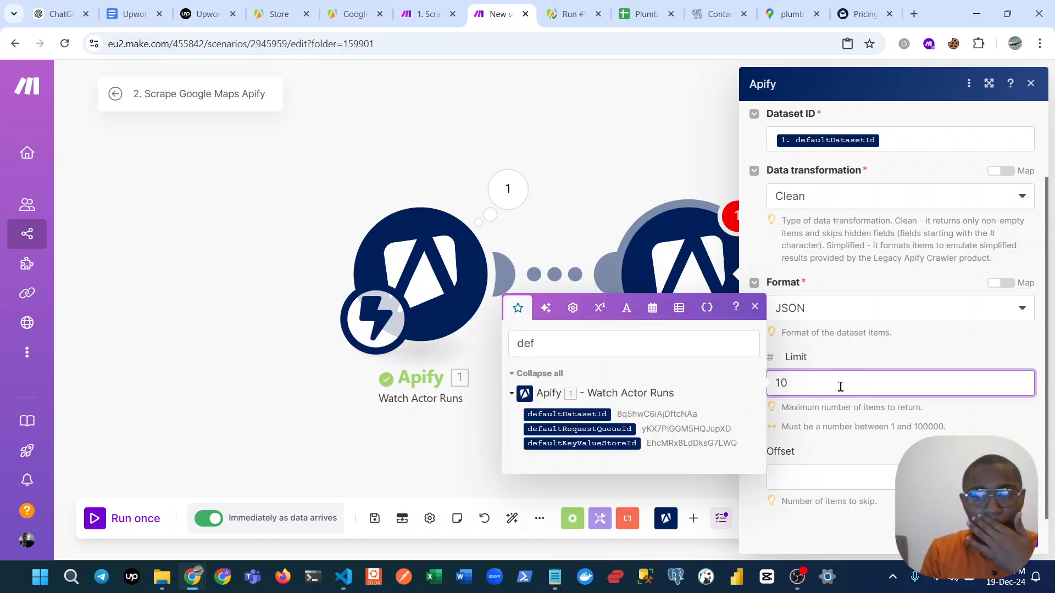
left_click(1017, 537)
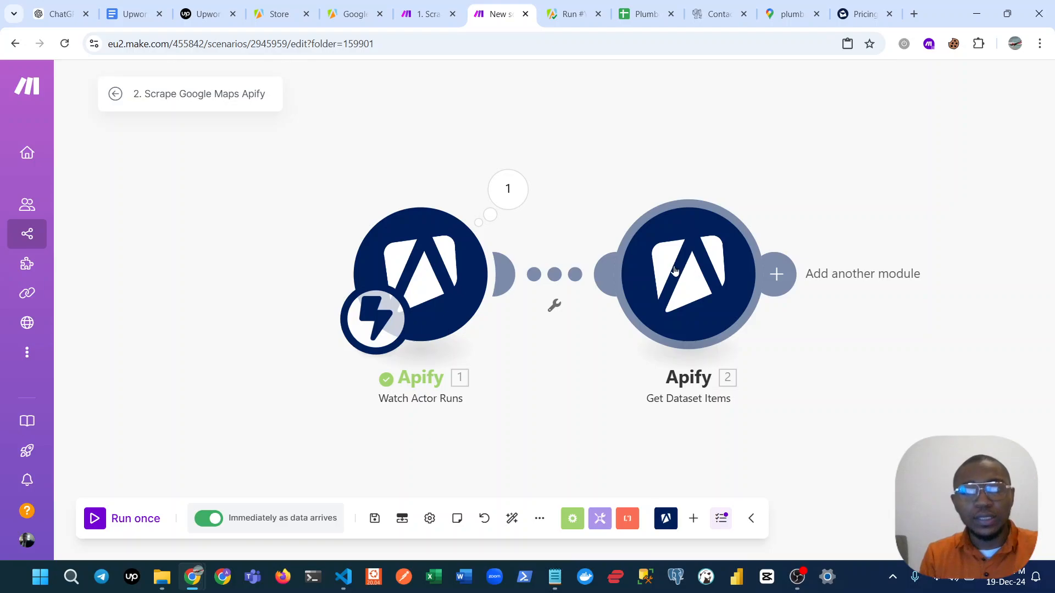
Unlink Get Dataset Items from Watch Actor Runs and make Get Dataset Items the scenario's starting module.
right_click(543, 276)
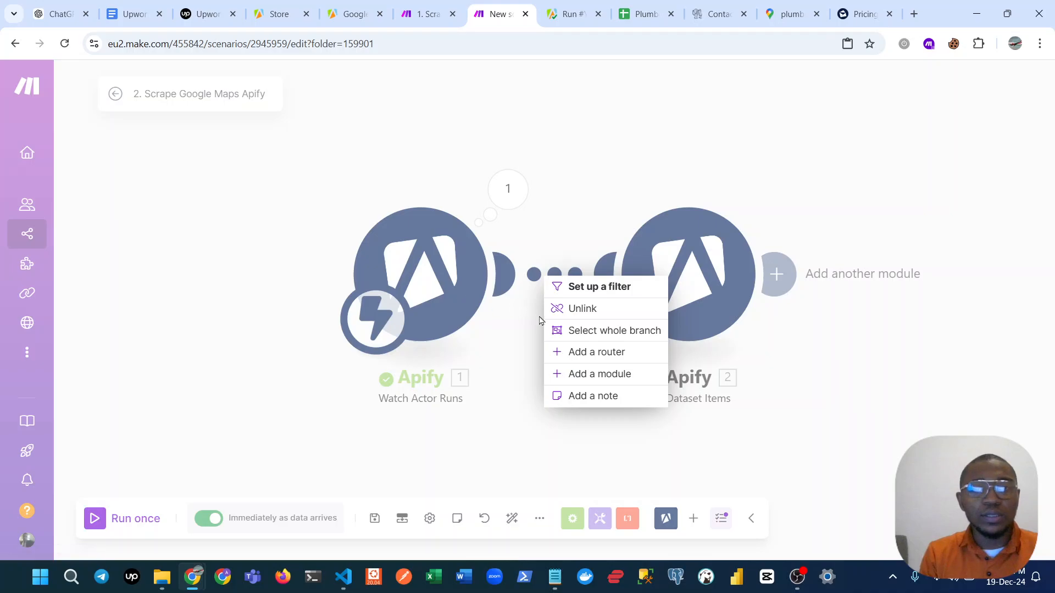
left_click(571, 308)
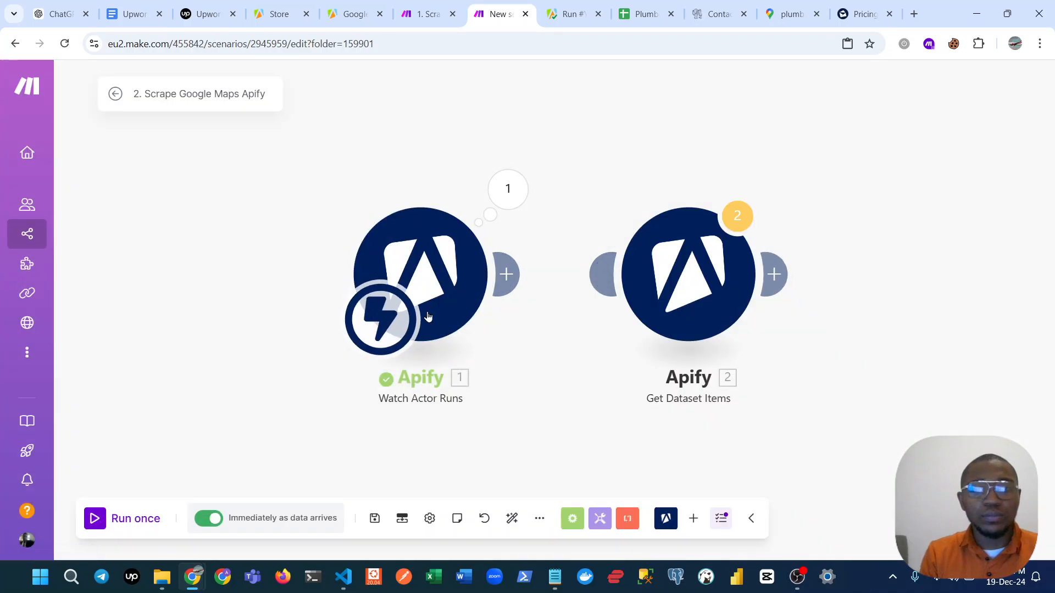
left_click_drag(374, 319, 646, 319)
Switch to the Apify console and open the latest Google Maps Email Extractor run from the list of runs.
left_click(571, 14)
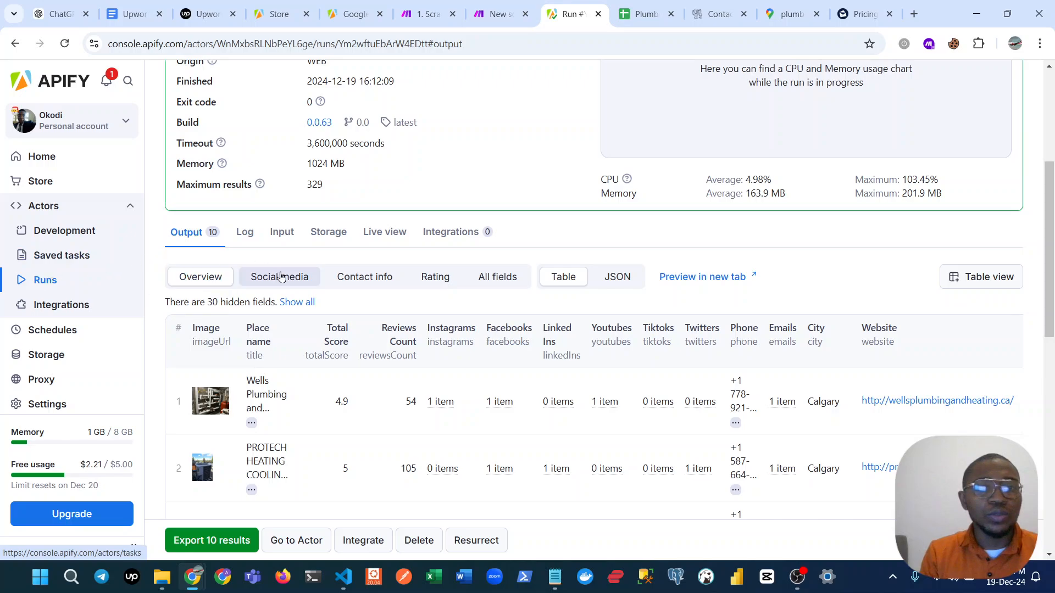
left_click(49, 280)
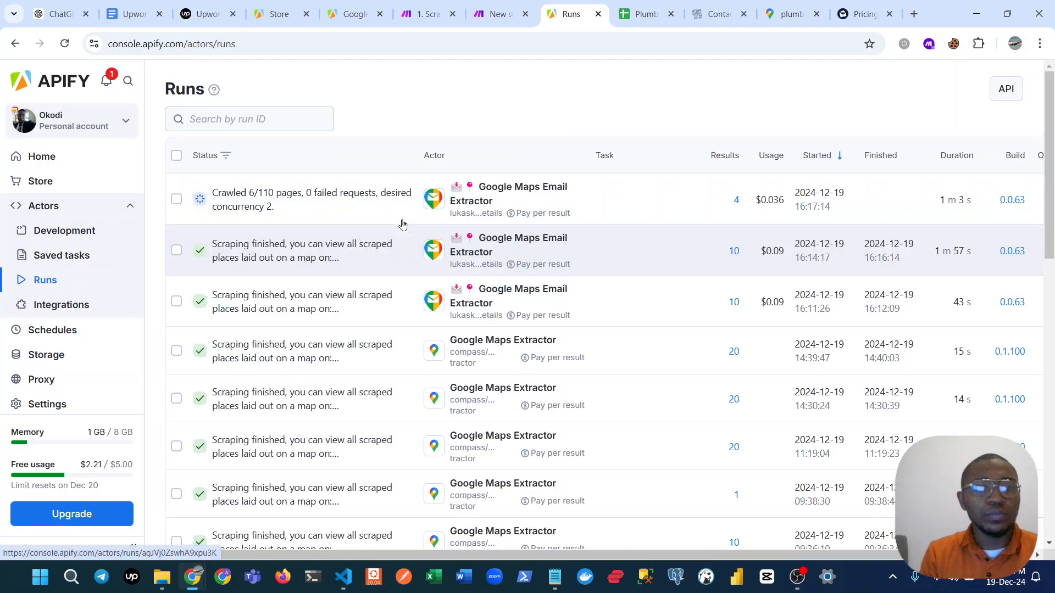
left_click(371, 199)
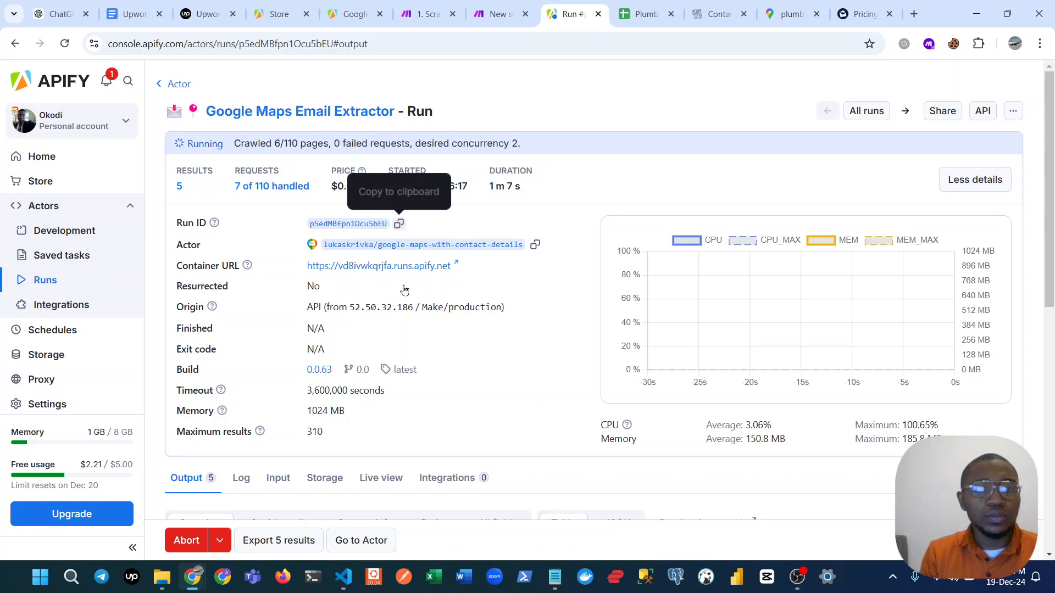
scroll(367, 477, "down", 3)
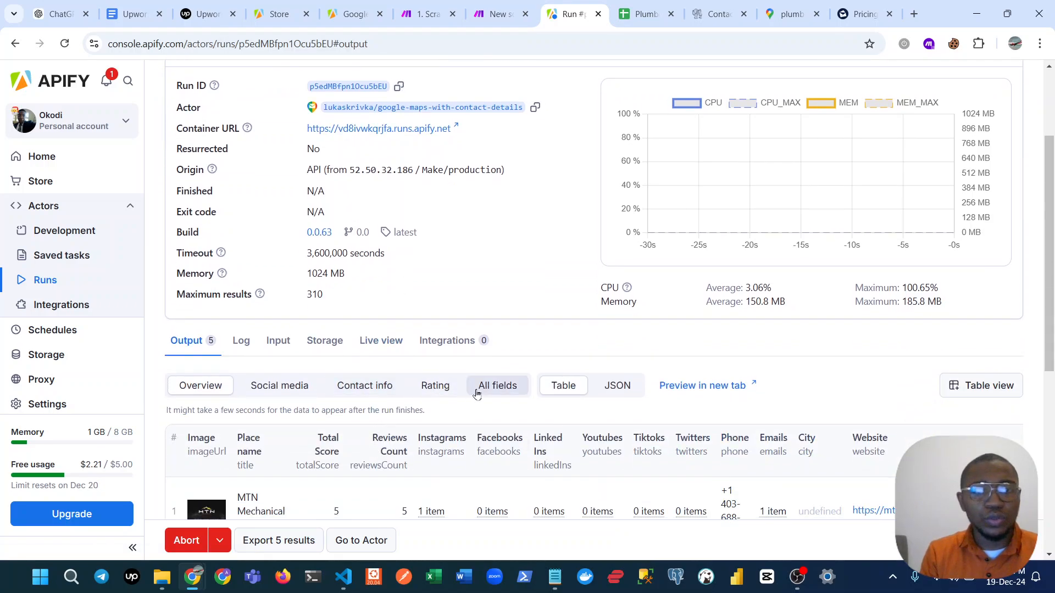
scroll(355, 297, "down", 1)
Copy the dataset ID from the run's storage details and return to the 2. Scrape Google Maps Apify scenario in Make.
left_click(327, 282)
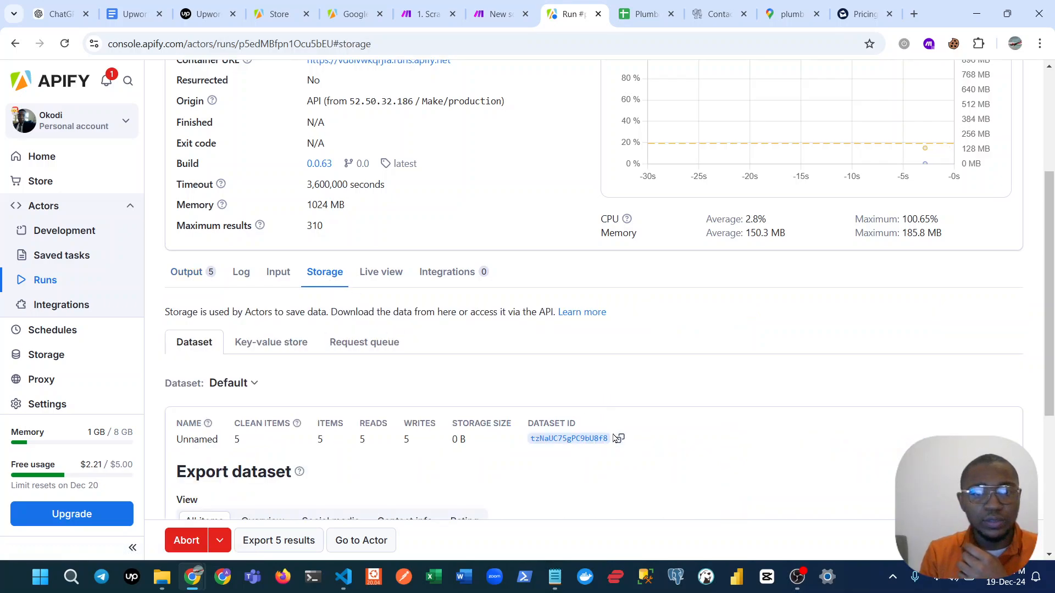
left_click(617, 440)
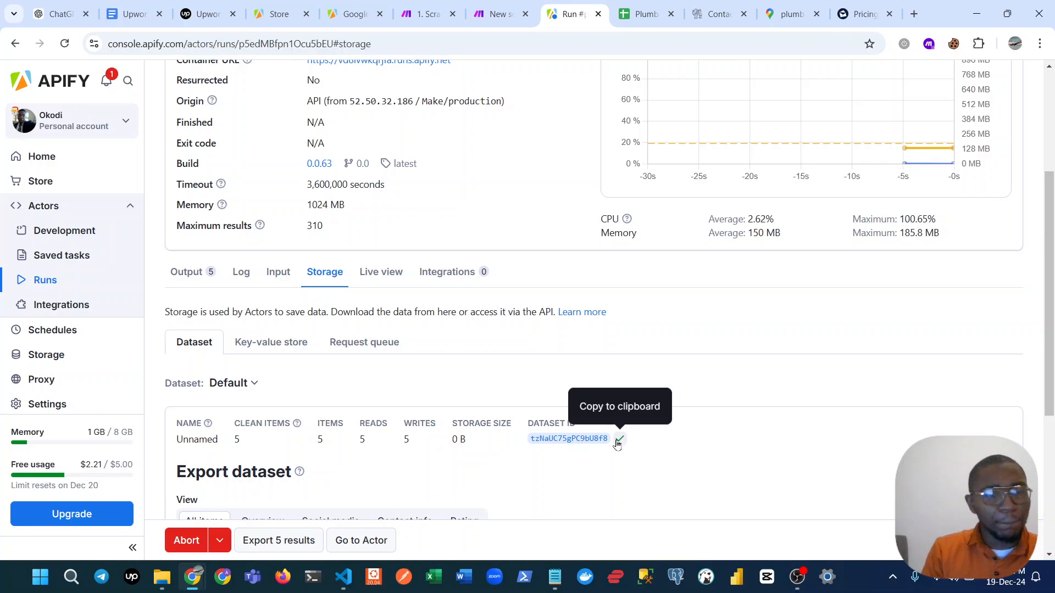
scroll(616, 456, "down", 5)
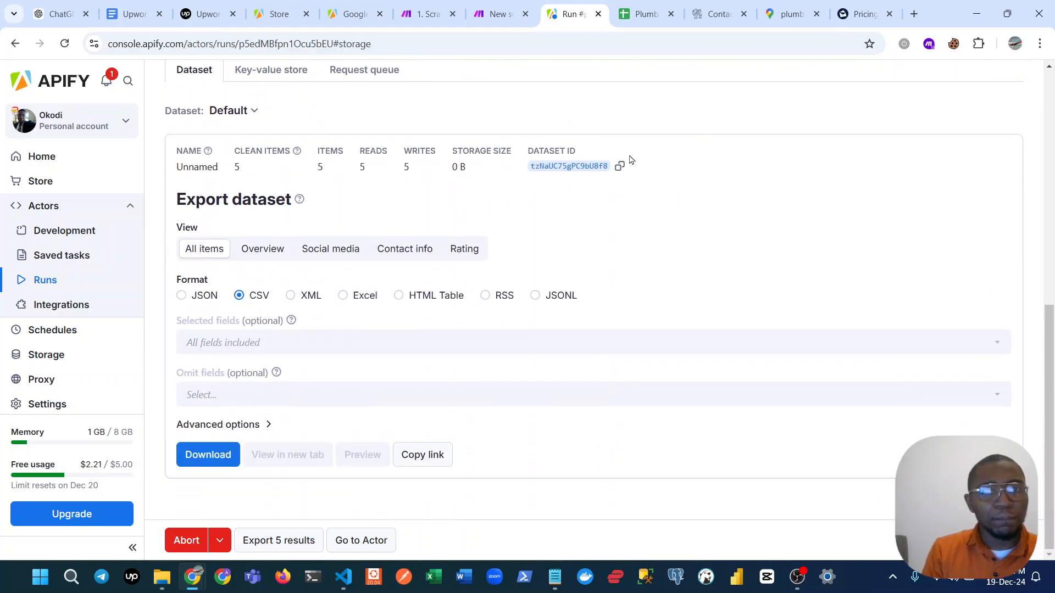
left_click(619, 166)
left_click(498, 14)
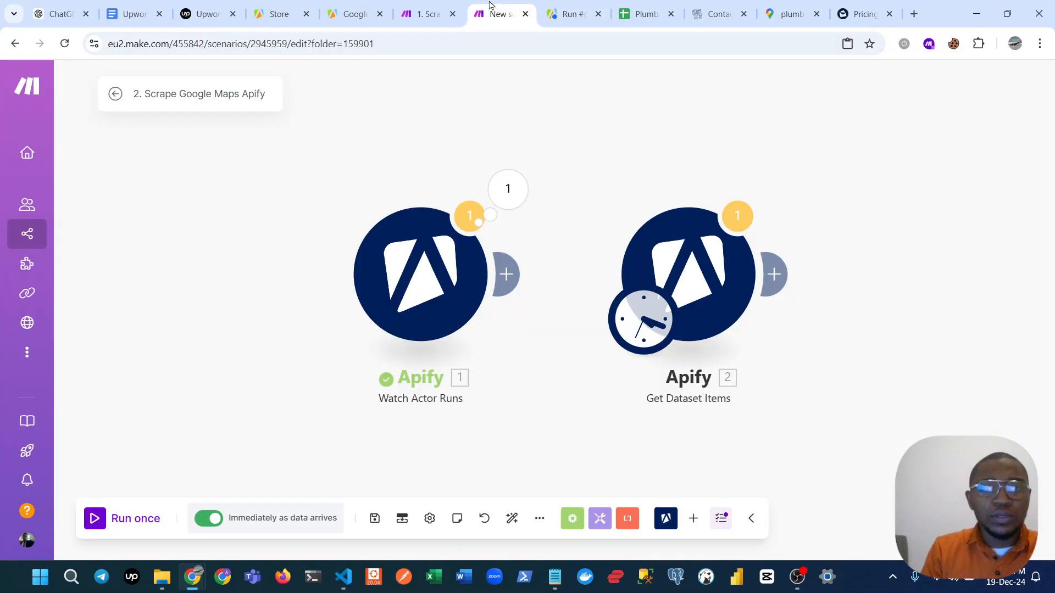
Replace the mapped Dataset ID in Get Dataset Items with the copied ID tzNaUC75gPC9bU8f8 and apply the settings.
left_click(692, 268)
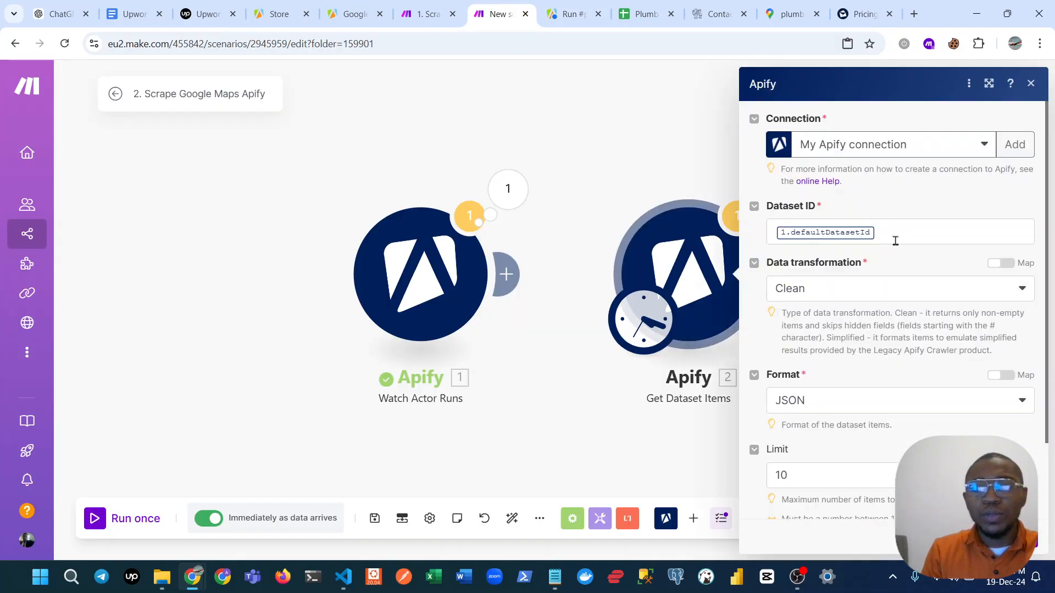
left_click(895, 240)
key("BackSpace")
key("ctrl+v")
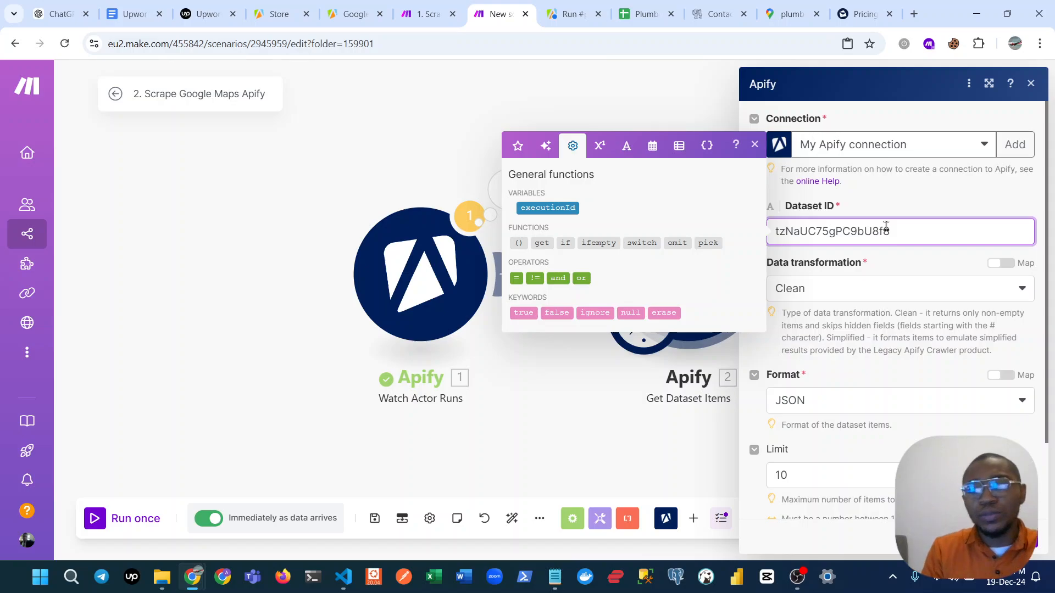
left_click(1029, 541)
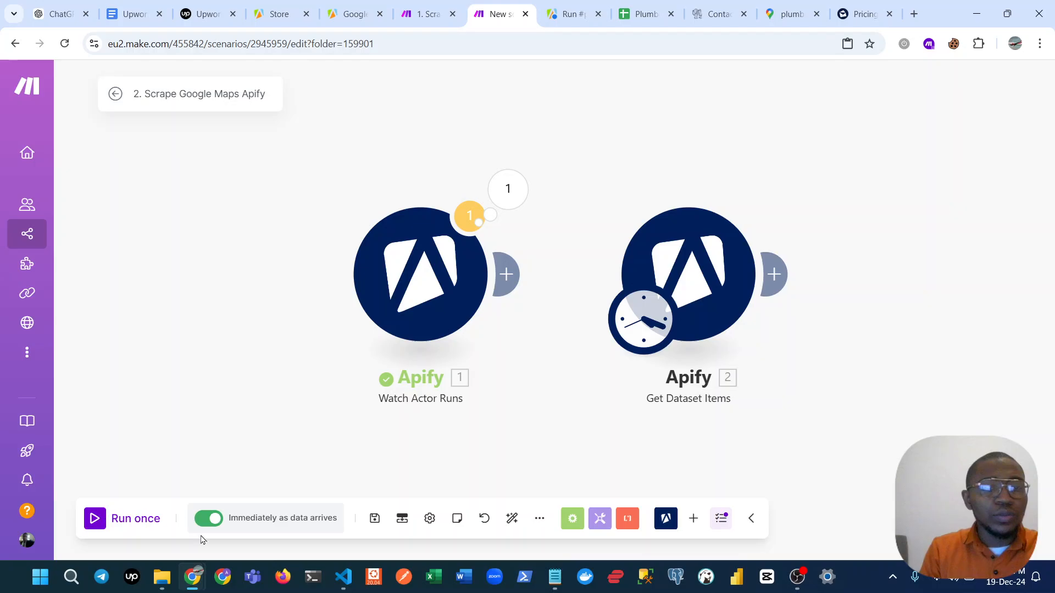
Turn off the scenario's scheduling, run it once and open the output of Get Dataset Items.
left_click(210, 518)
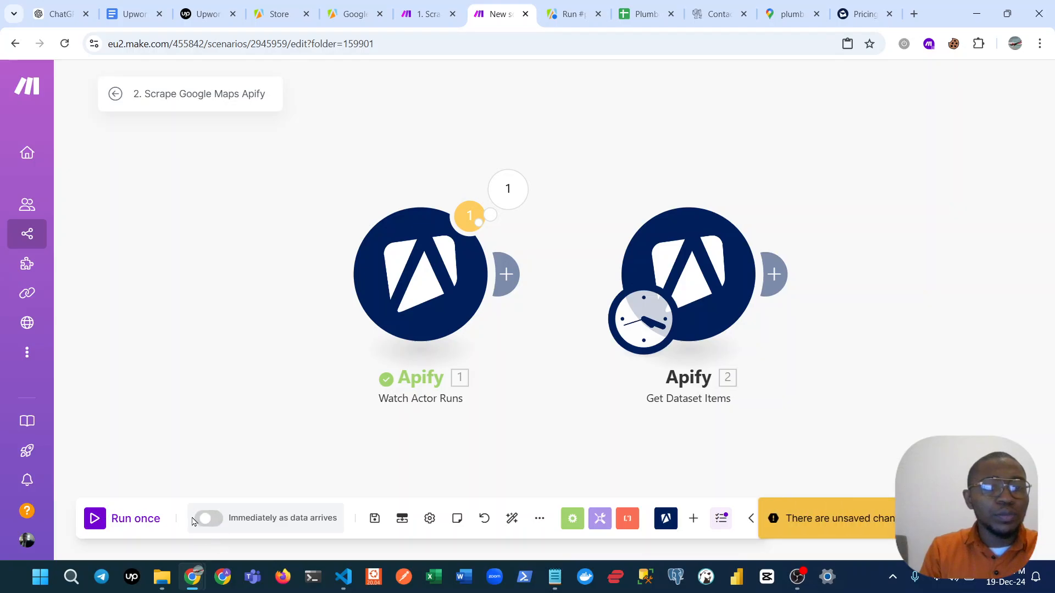
left_click(92, 518)
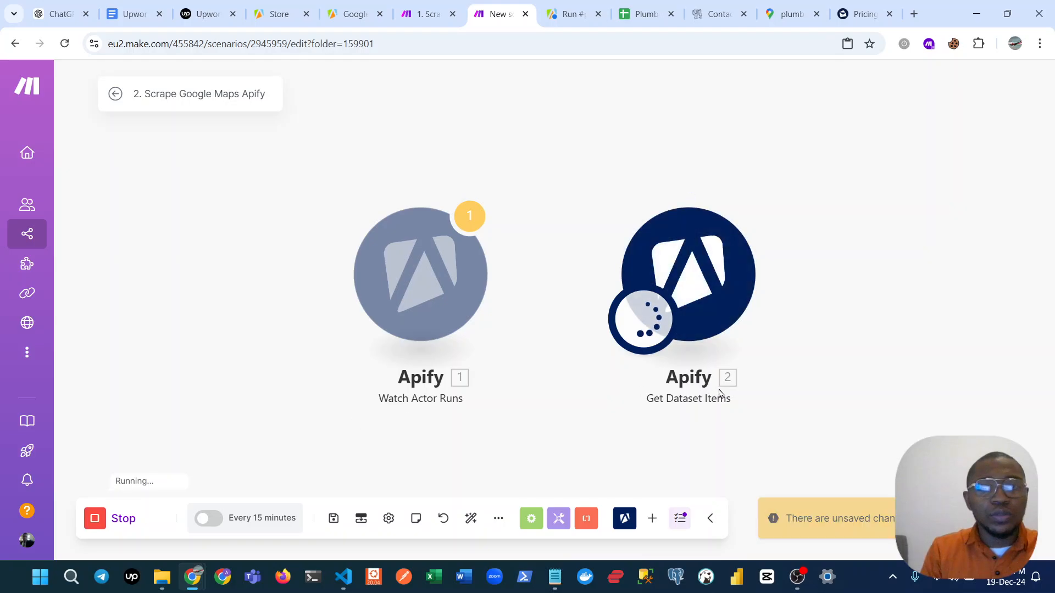
left_click(775, 189)
left_click_drag(744, 311, 649, 273)
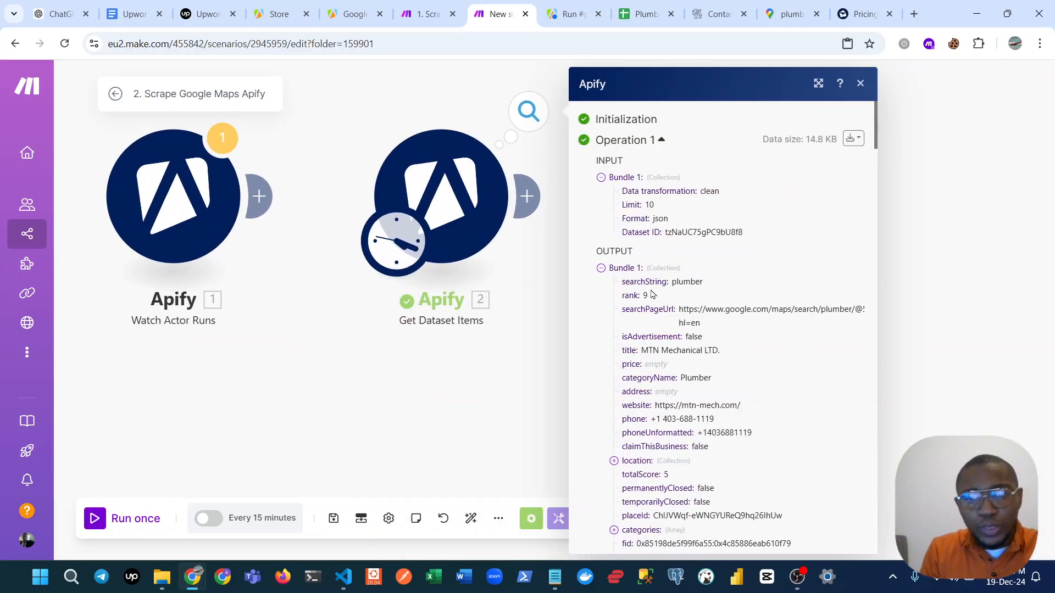
Examine the business details in the first two output bundles, expanding the first bundle's emails, and close the output.
scroll(651, 295, "down", 1)
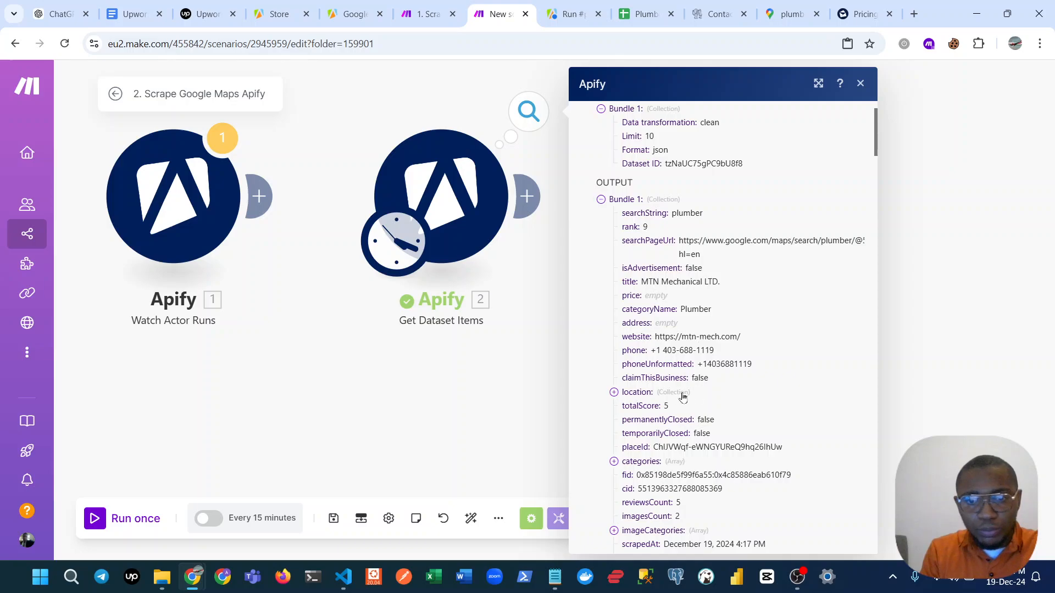
scroll(681, 399, "down", 1)
scroll(651, 423, "down", 1)
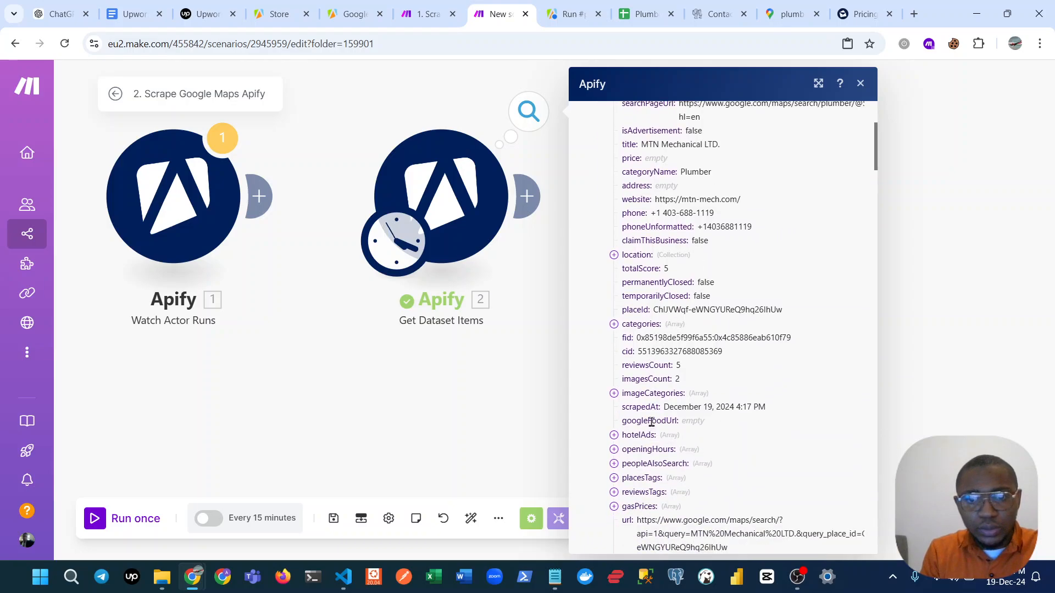
scroll(651, 422, "down", 2)
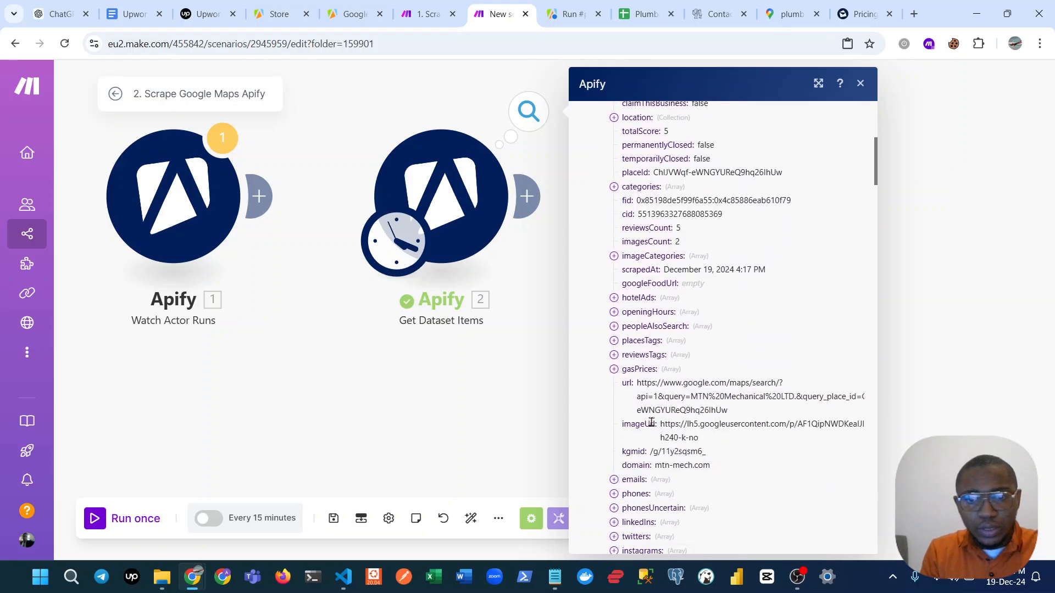
left_click(630, 481)
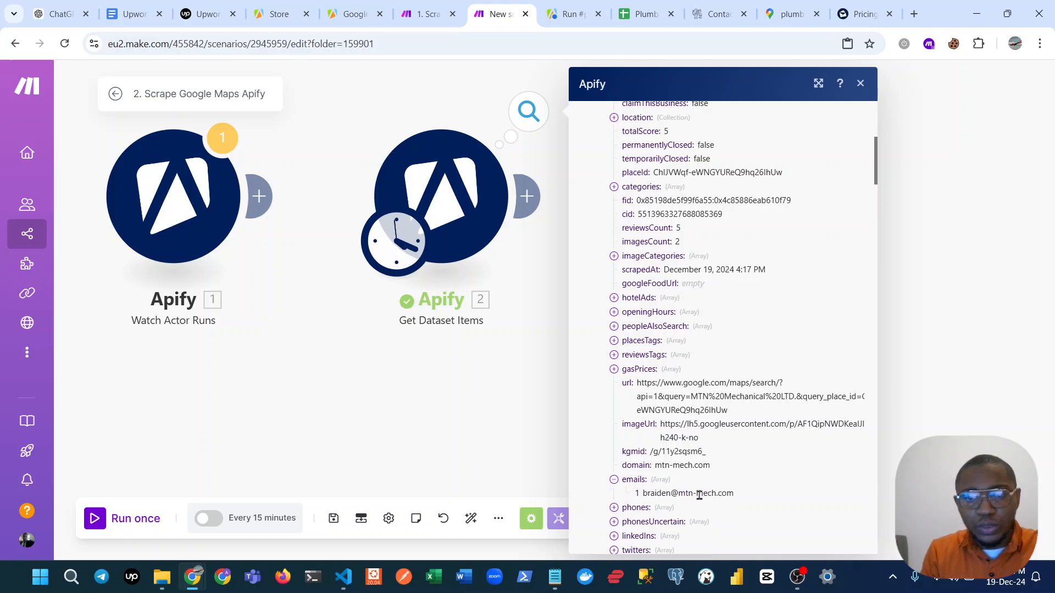
scroll(663, 467, "down", 1)
scroll(700, 434, "down", 1)
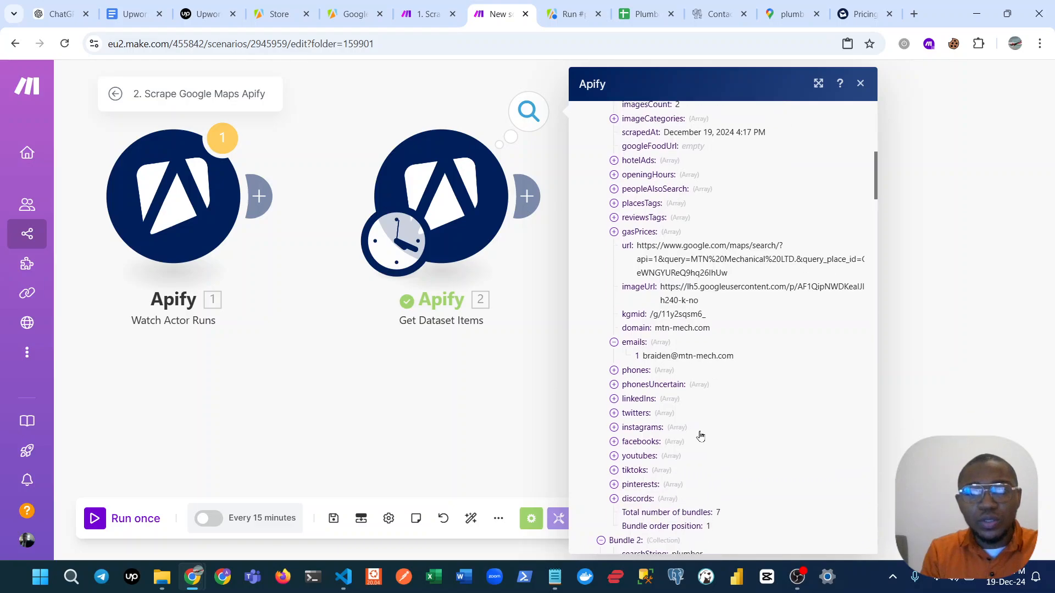
scroll(640, 379, "down", 3)
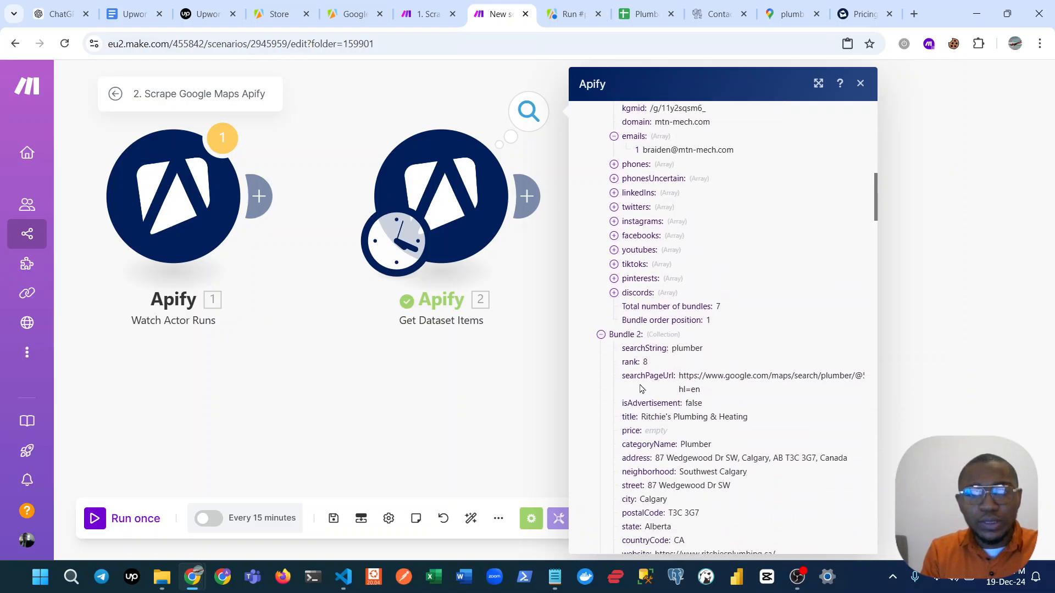
scroll(639, 398, "down", 2)
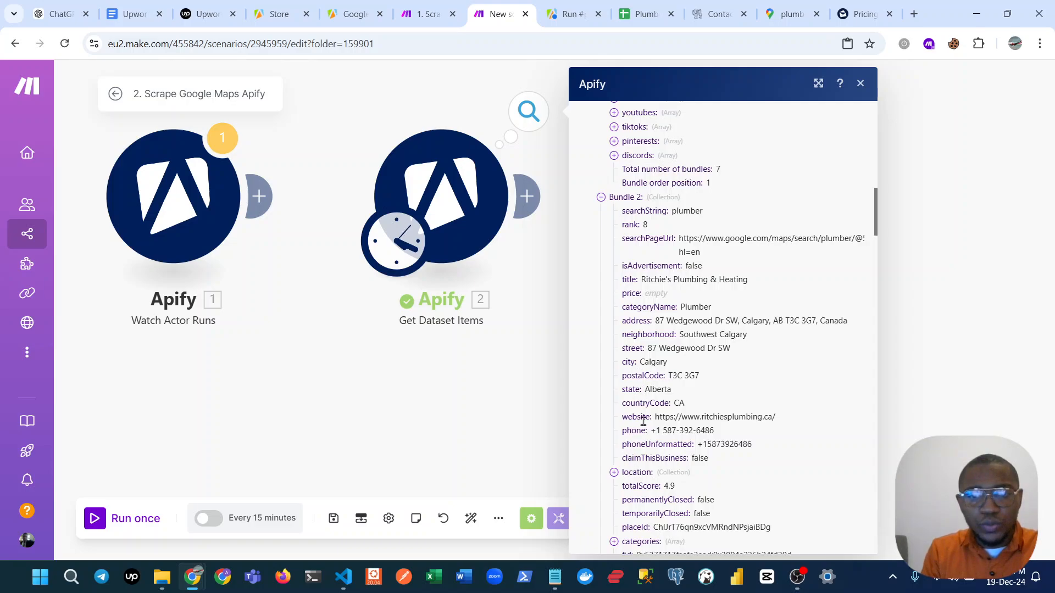
scroll(649, 434, "down", 2)
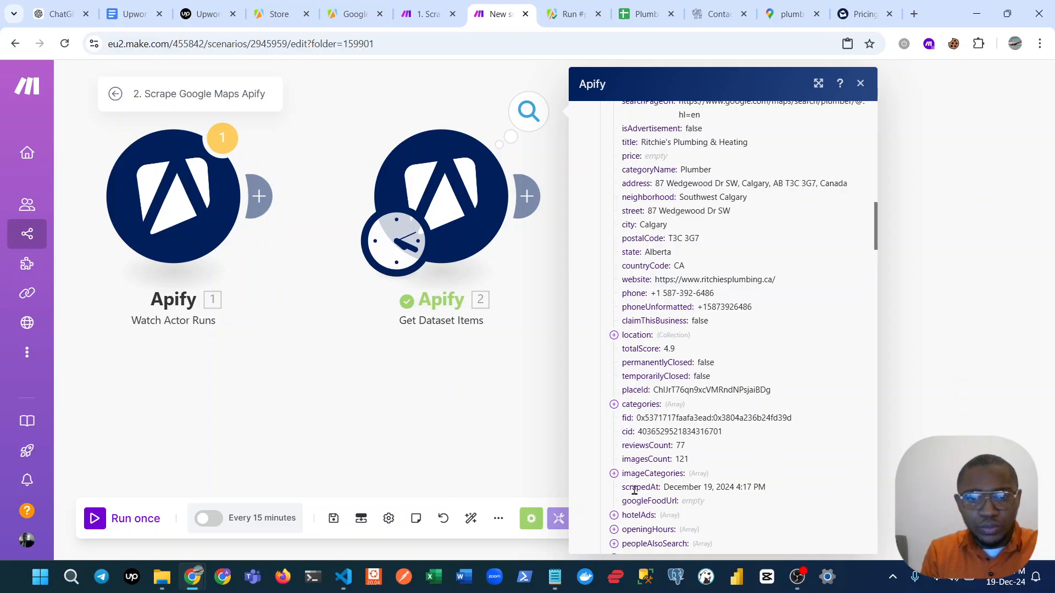
left_click(357, 320)
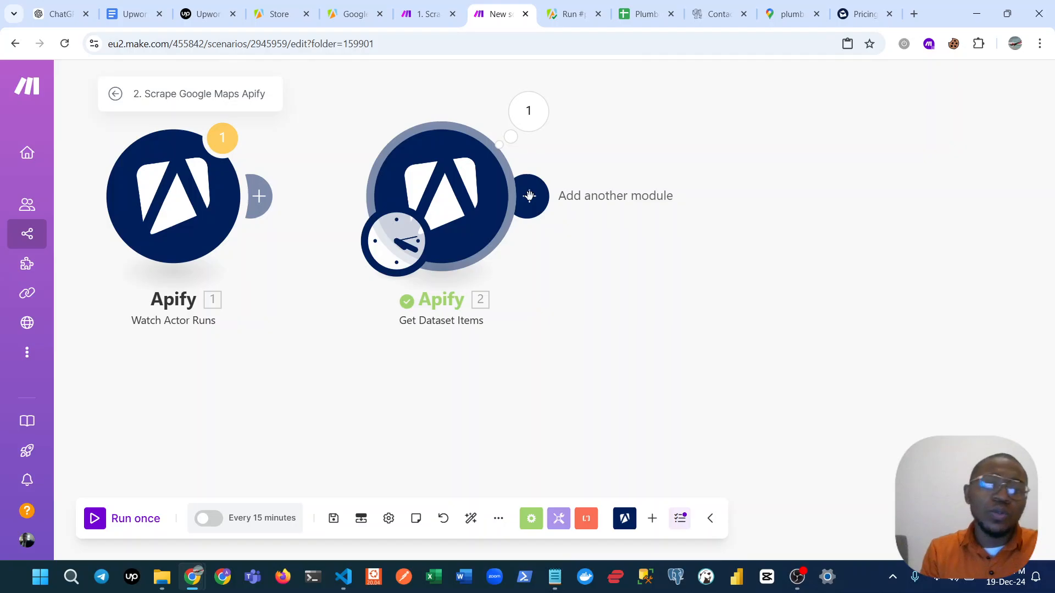
Try an Instantly Add a Lead to a Campaign module after Get Dataset Items, without a connection, and delete it again.
left_click_drag(513, 283, 489, 330)
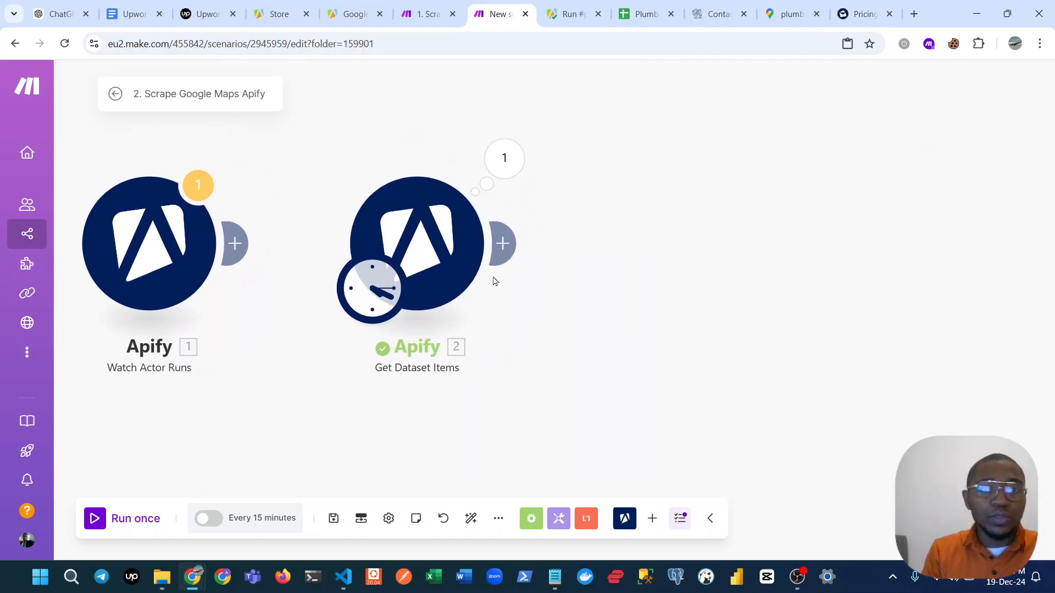
left_click(505, 245)
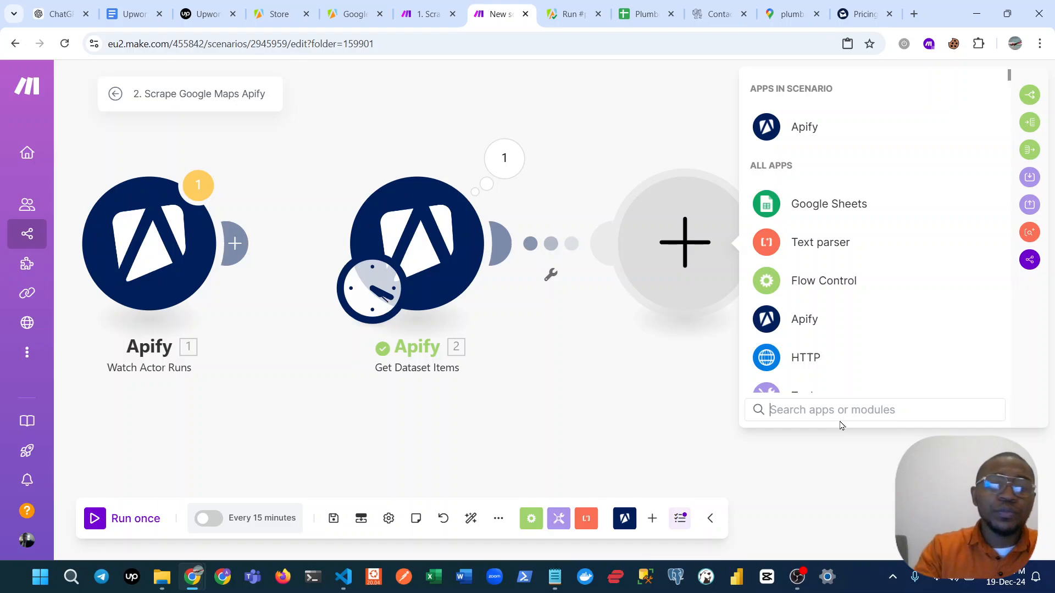
type("inst")
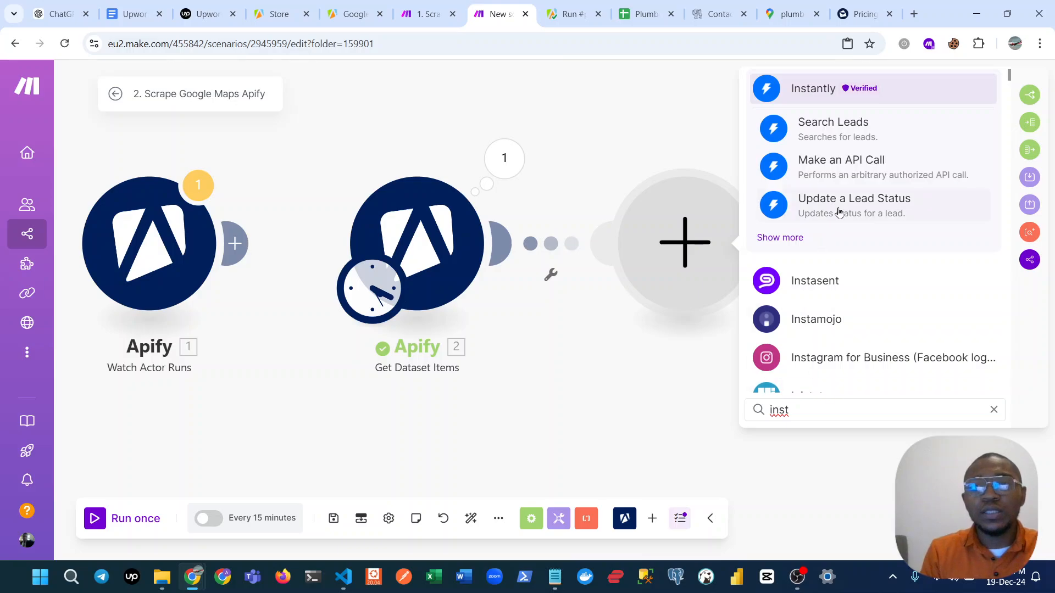
left_click(795, 240)
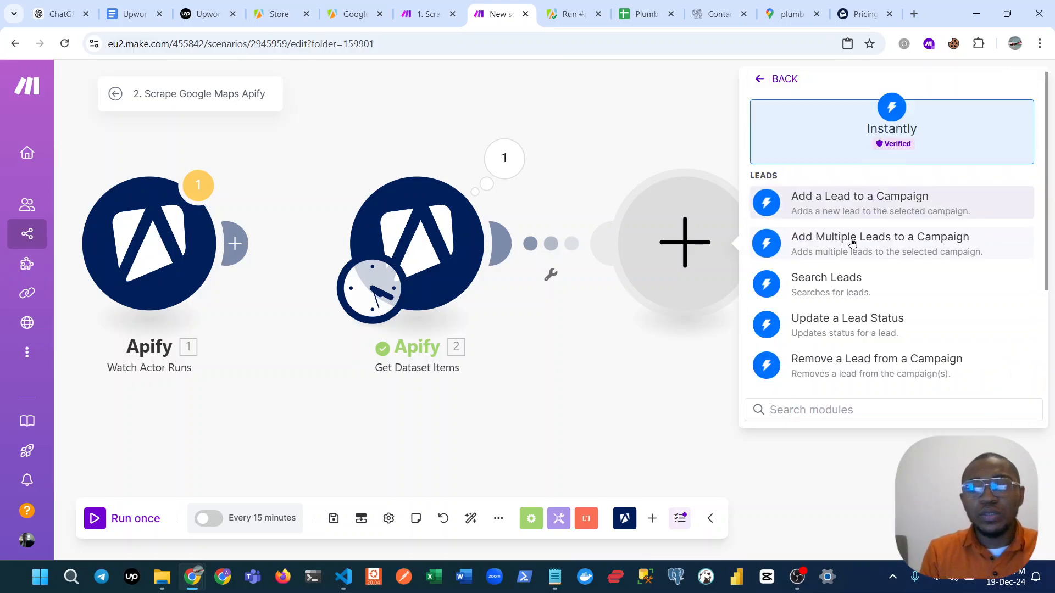
scroll(849, 241, "down", 3)
scroll(854, 245, "up", 3)
left_click(907, 203)
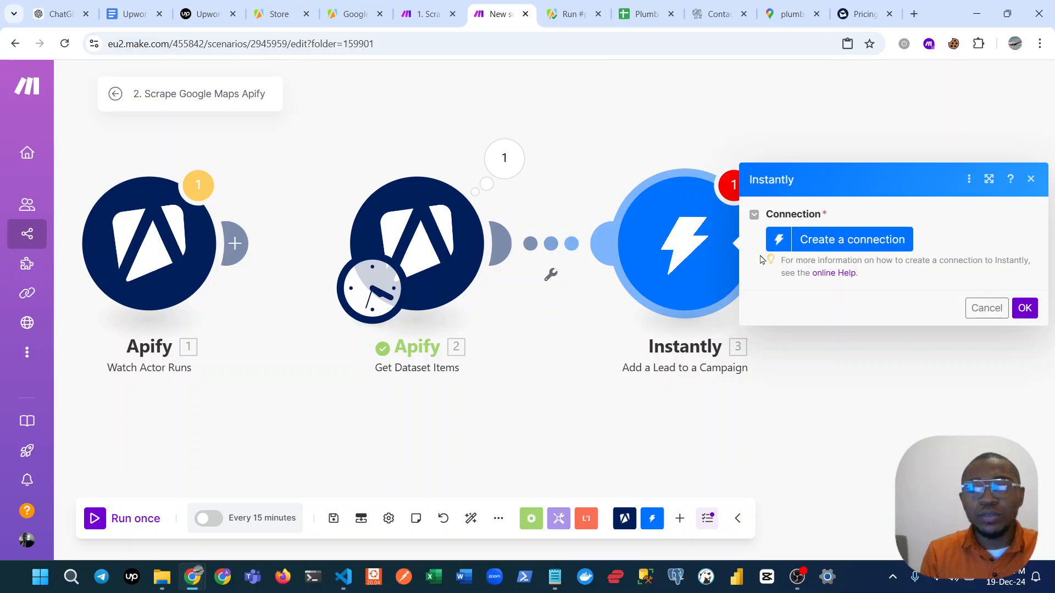
left_click(1031, 182)
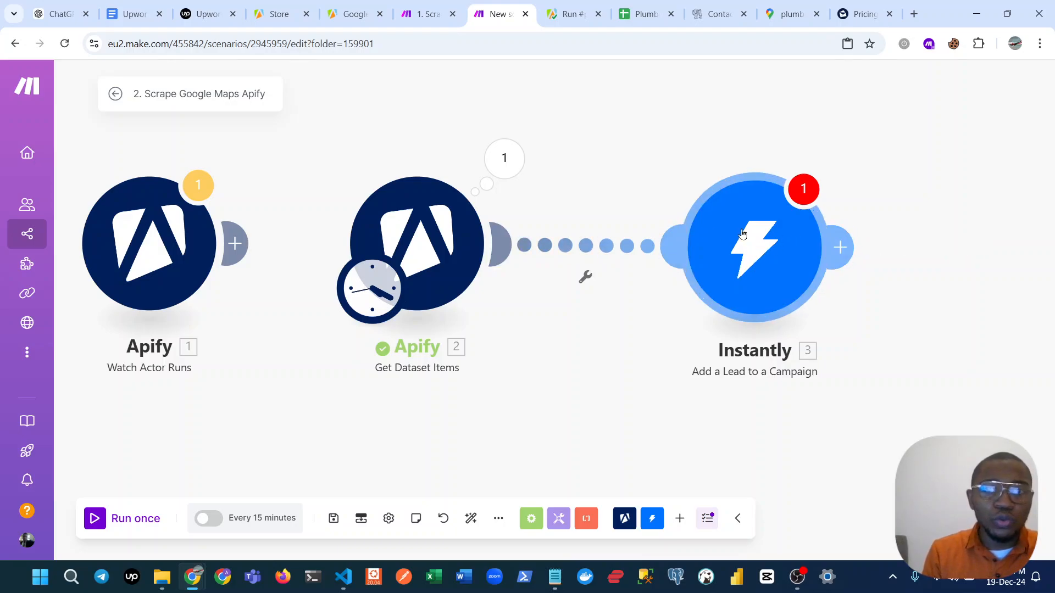
right_click(746, 247)
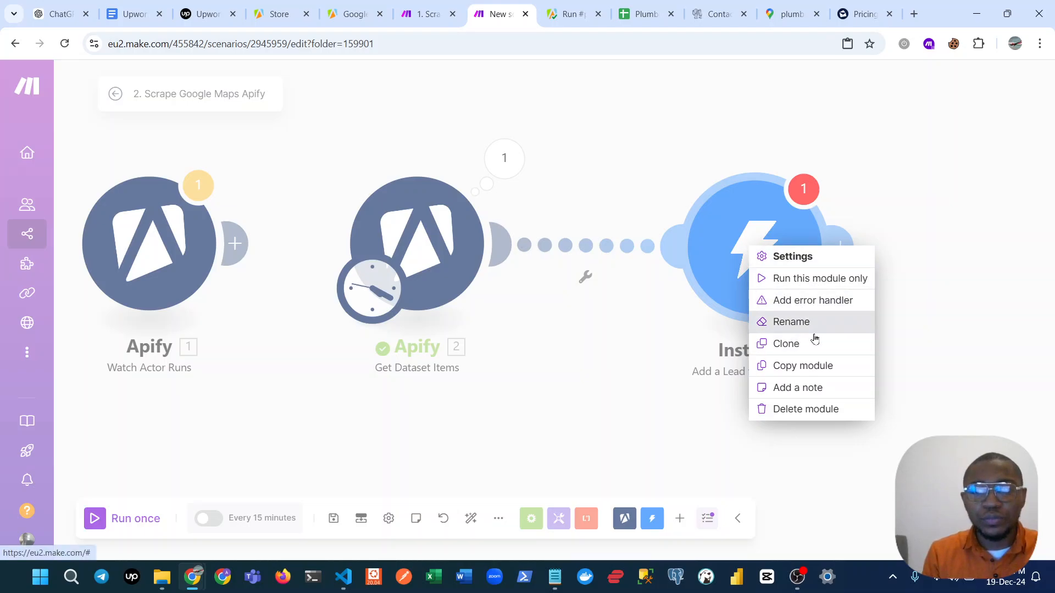
left_click(813, 409)
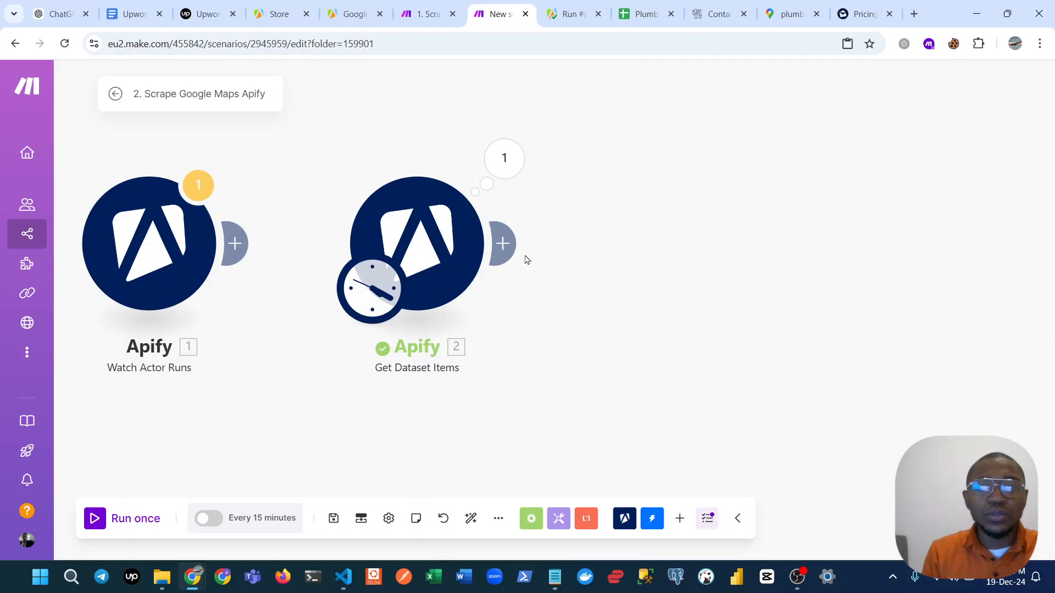
Start adding another module after Get Dataset Items.
left_click(502, 244)
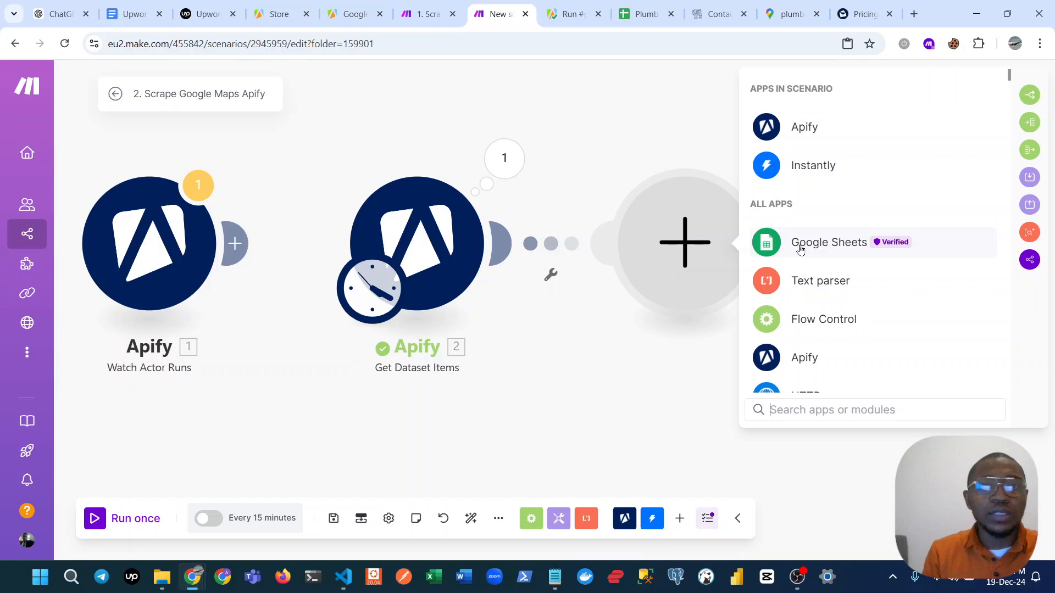
Switch to the Plumbers Contact details spreadsheet, clear the contents of rows 2 to 5 and return to the Make scenario.
left_click(626, 8)
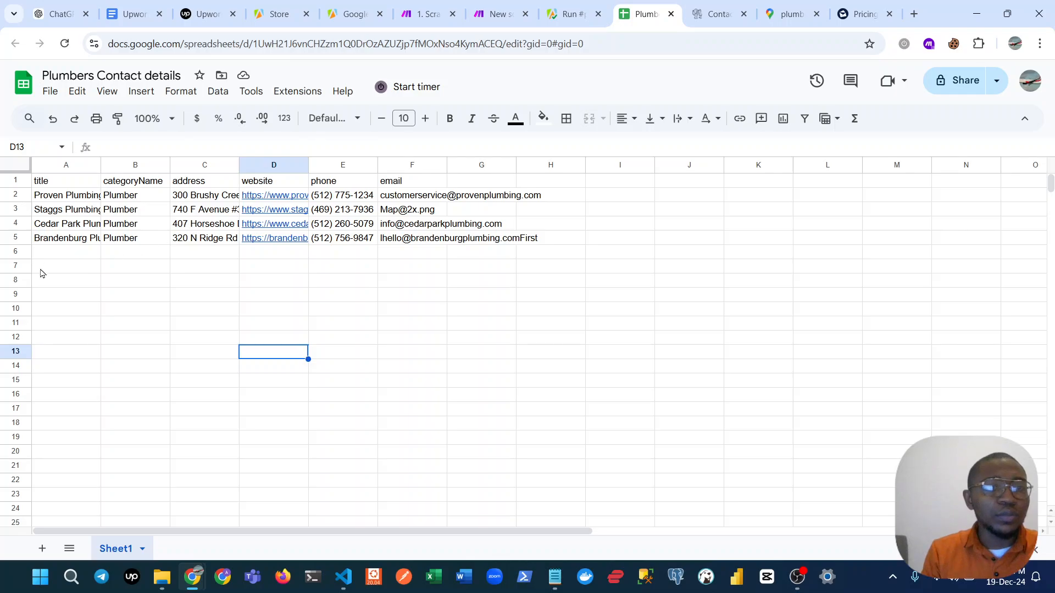
left_click_drag(18, 273, 19, 259)
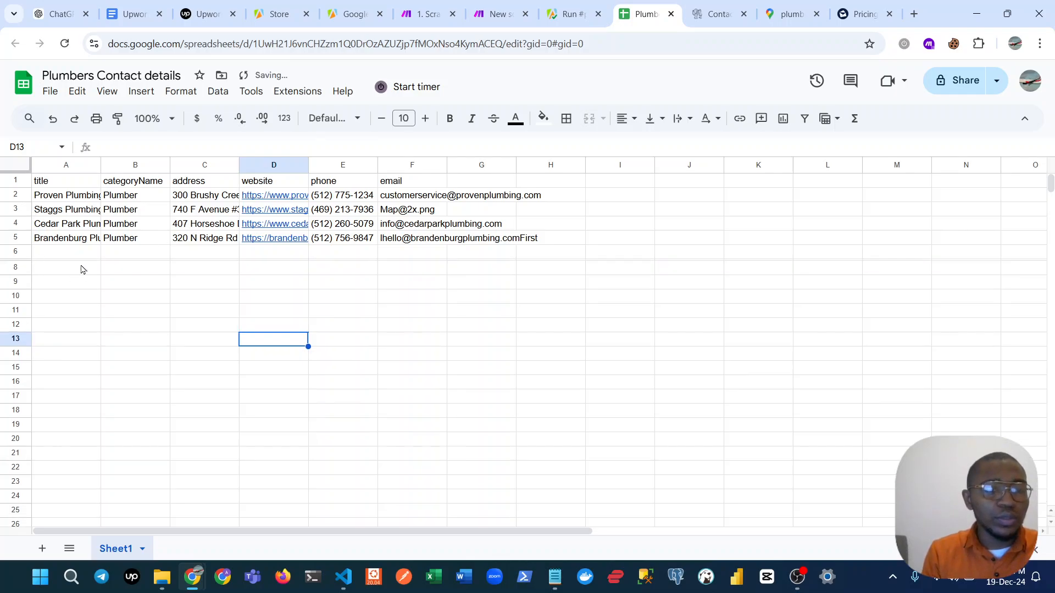
key("ctrl+z")
left_click(15, 195)
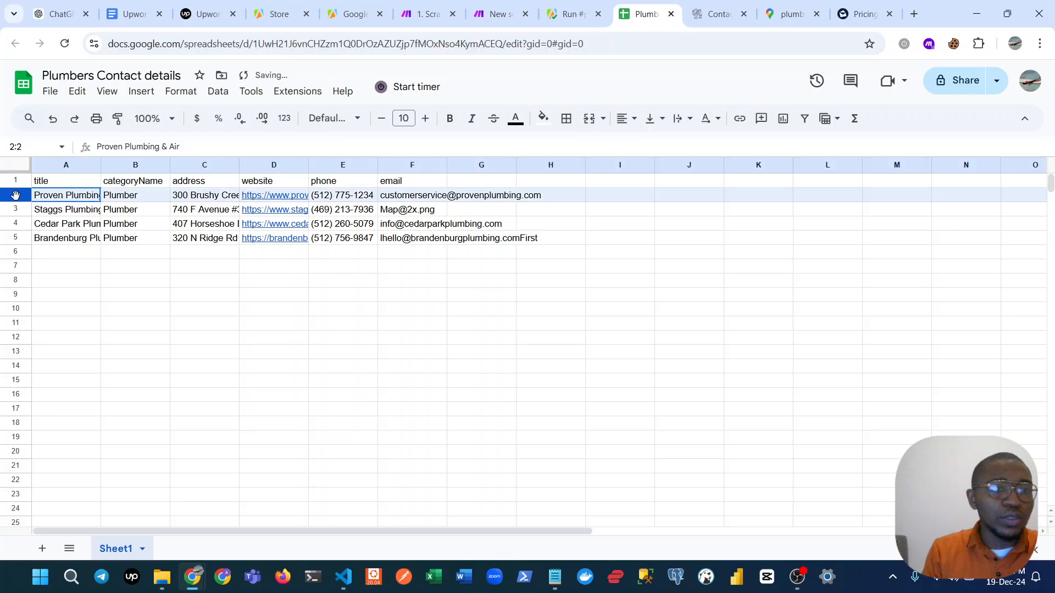
left_click_drag(15, 195, 16, 238)
right_click(7, 231)
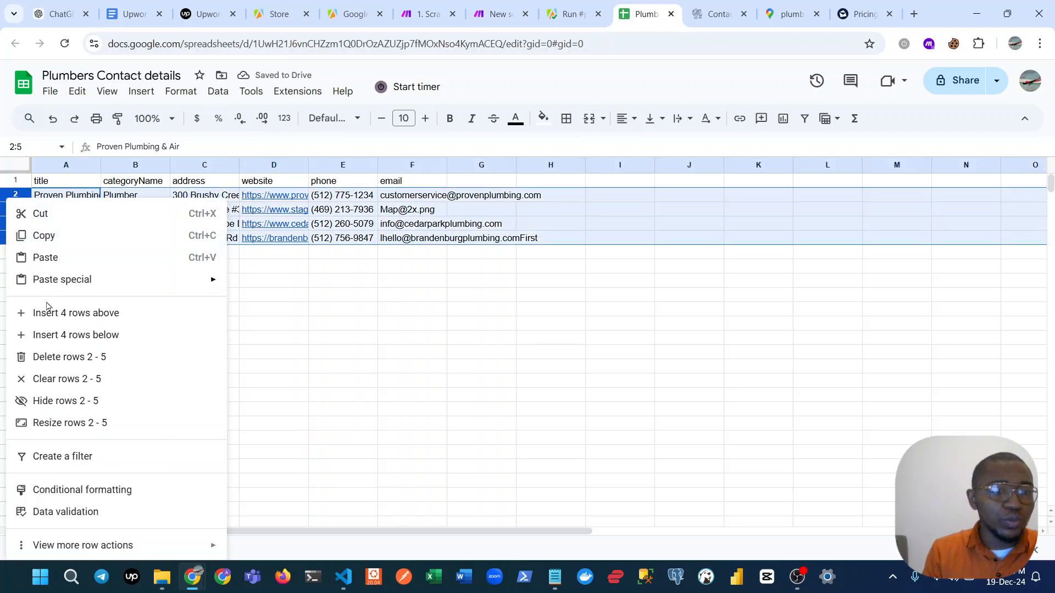
left_click(59, 378)
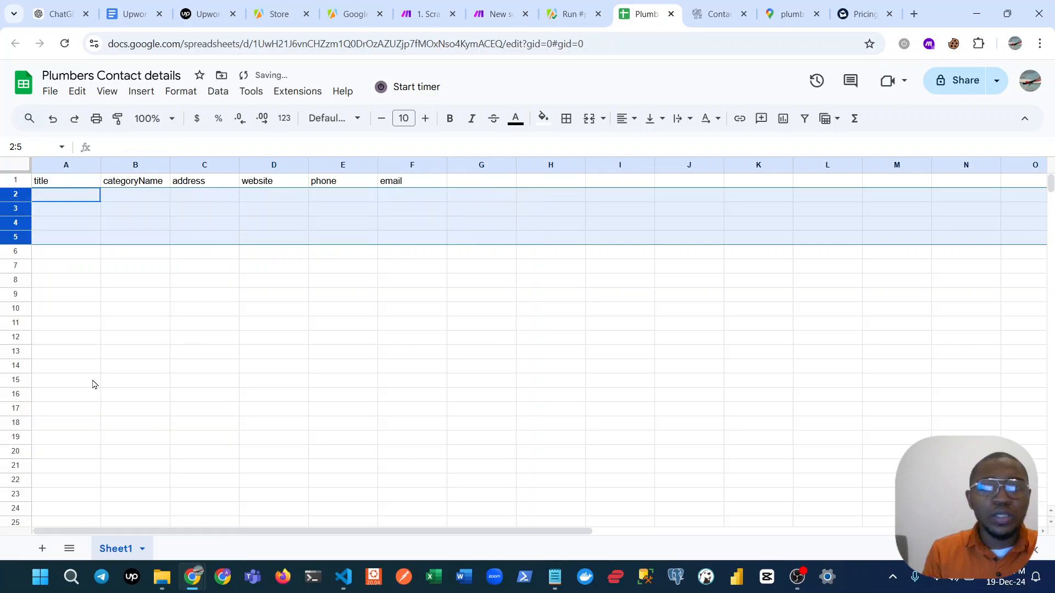
left_click(267, 360)
left_click(567, 10)
left_click(499, 10)
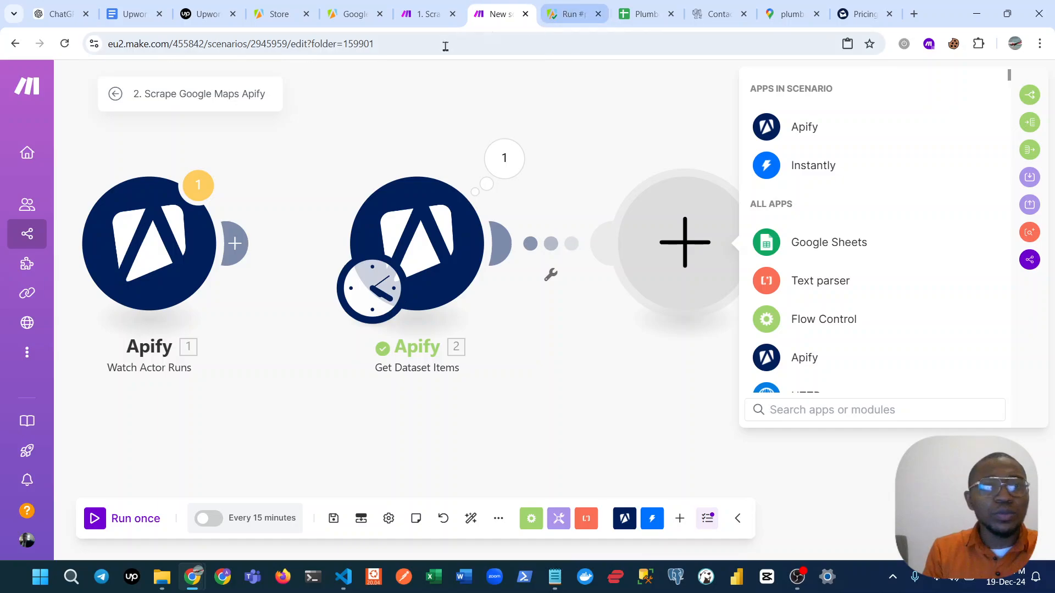
mouse_move(33, 172)
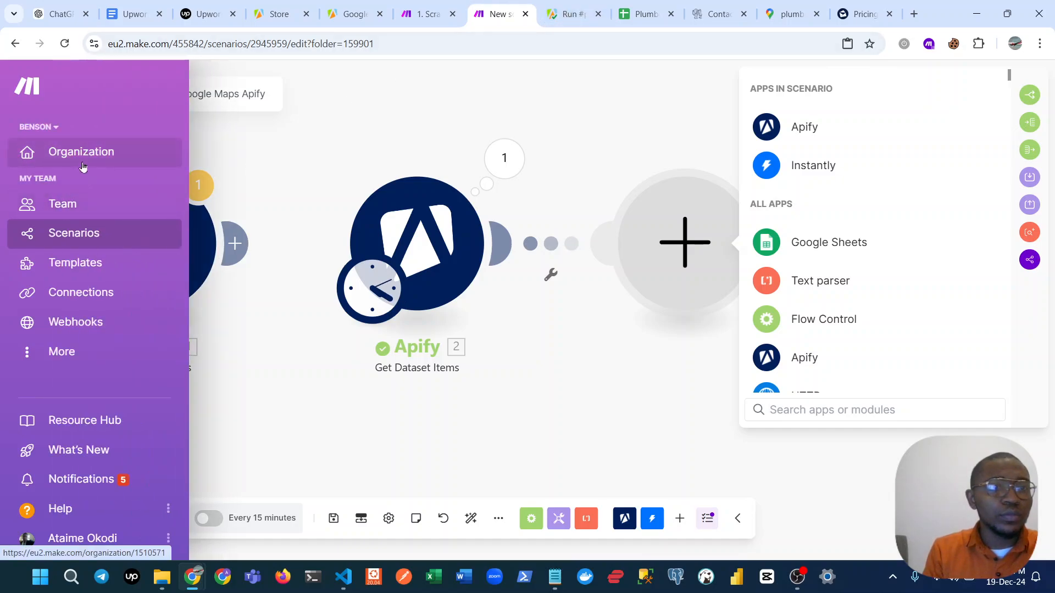
right_click(96, 246)
left_click(99, 250)
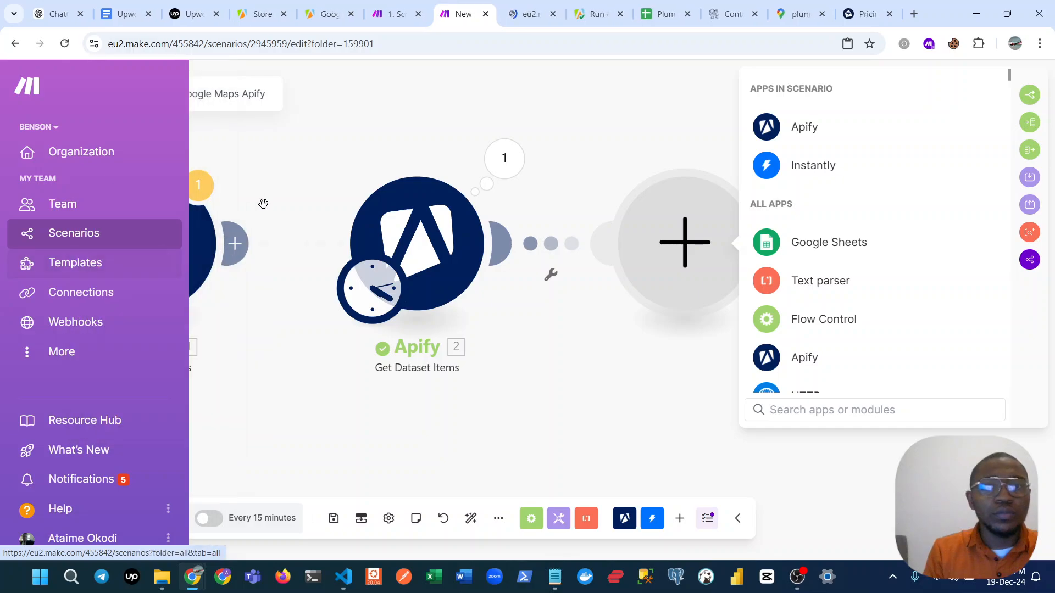
left_click(521, 15)
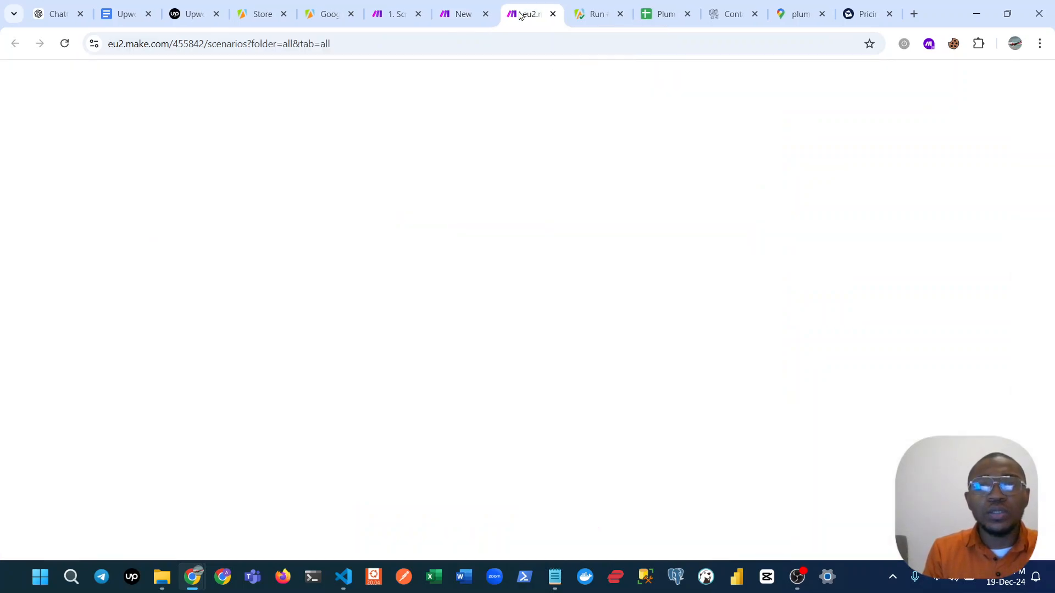
left_click(553, 14)
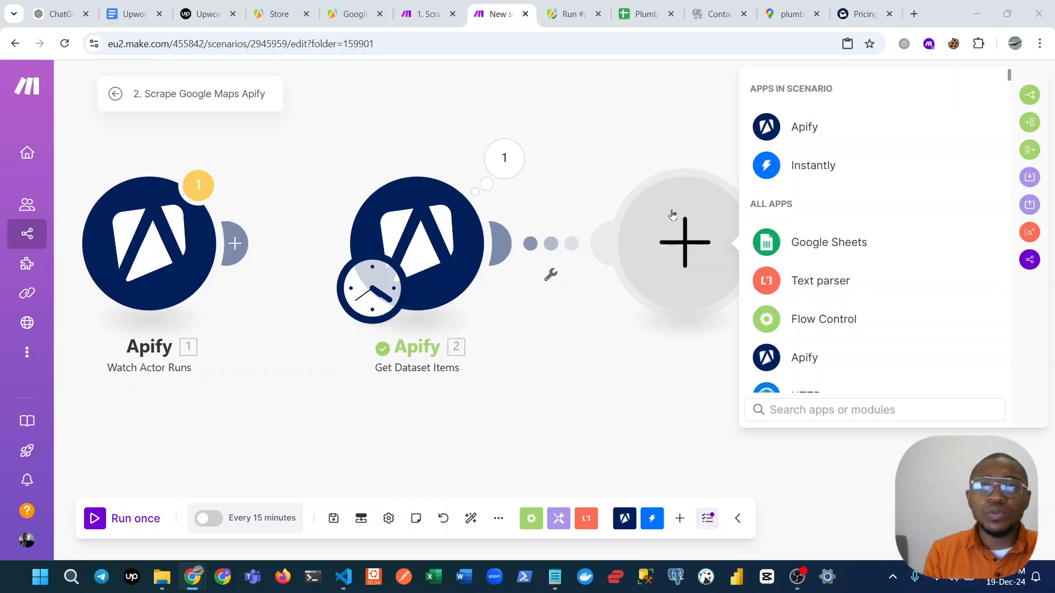
Paste the copied Google Sheets Add a Row module and connect it after Get Dataset Items.
left_click(643, 132)
right_click(686, 257)
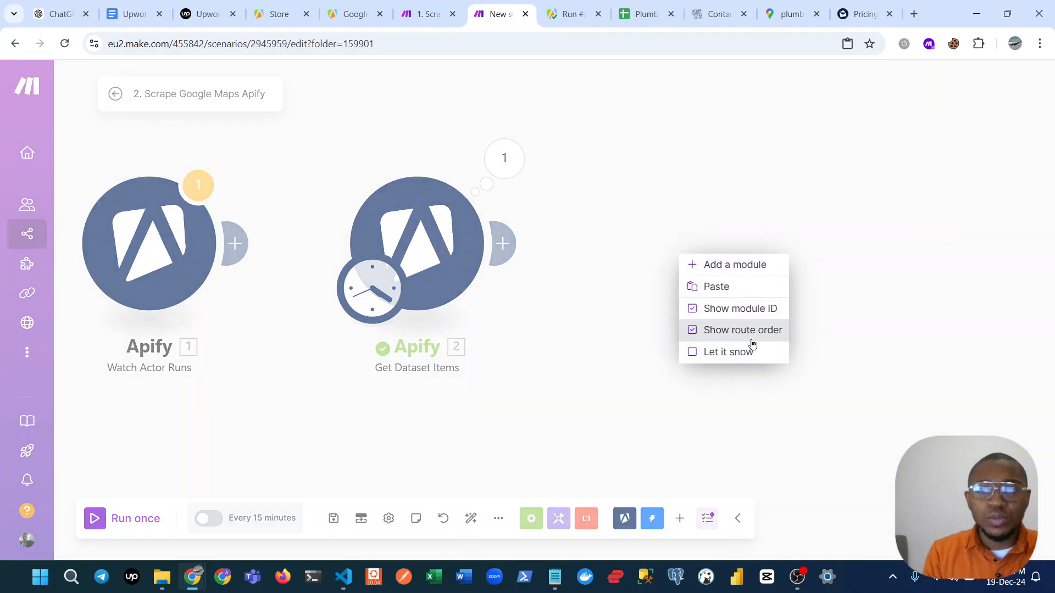
left_click(739, 287)
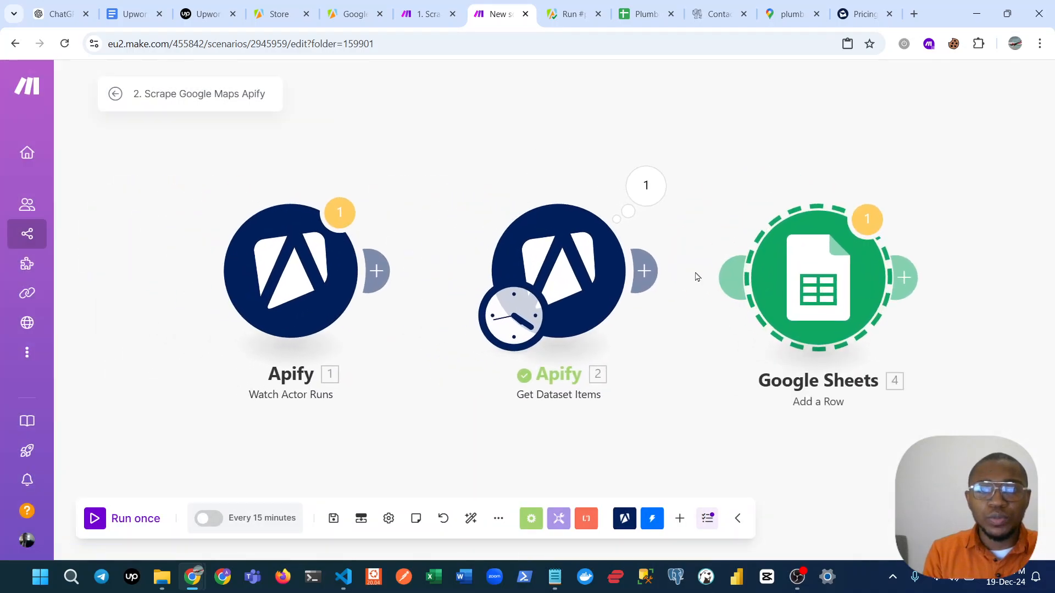
left_click_drag(658, 267, 729, 274)
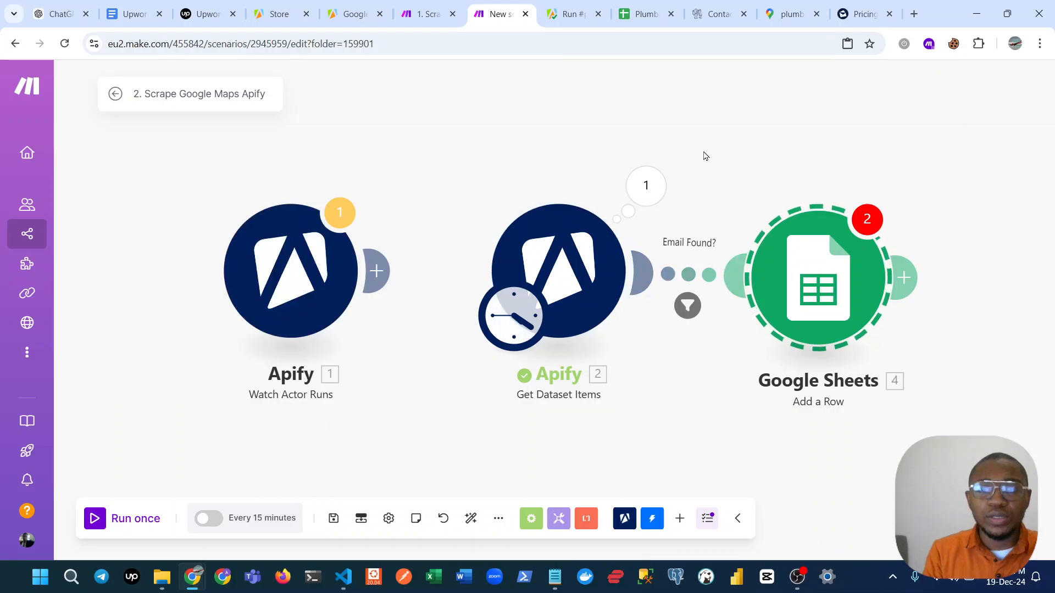
Replace the old mapped value in the Email Found? filter's condition with emails[] from Get Dataset Items.
left_click_drag(702, 158, 602, 157)
left_click(607, 269)
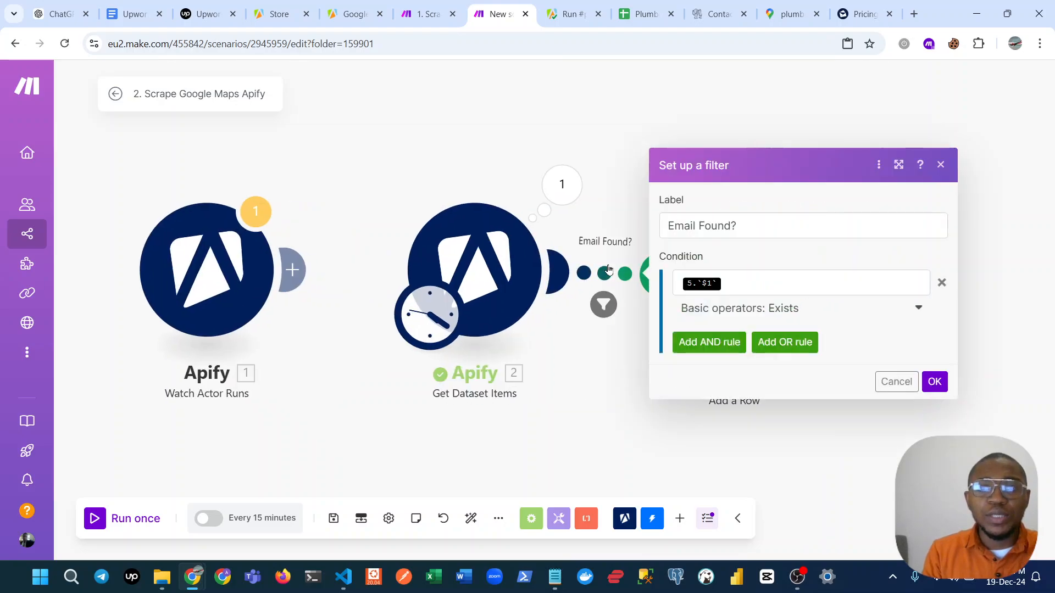
left_click(744, 278)
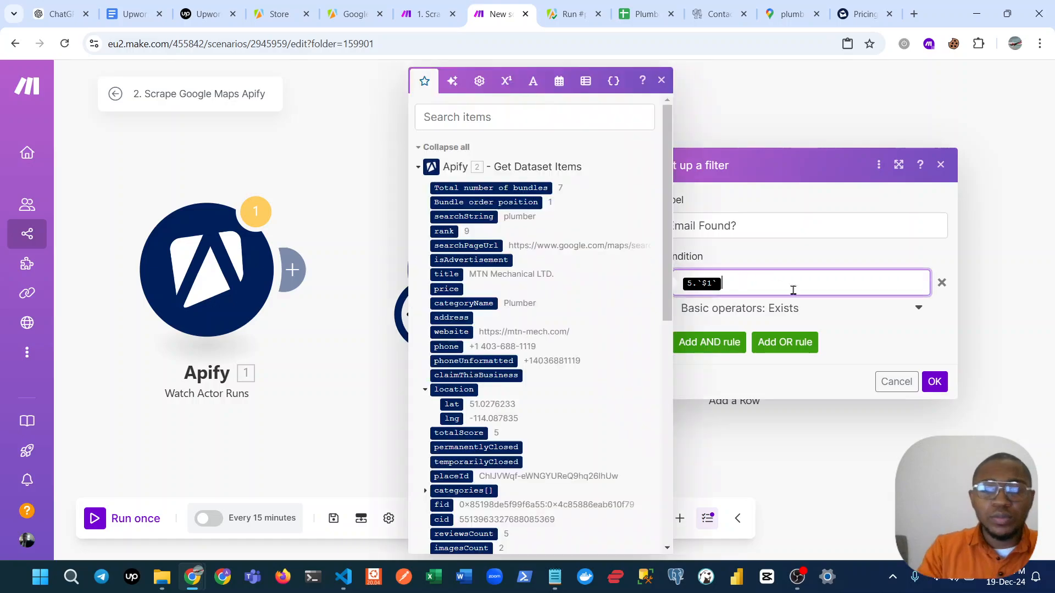
key("BackSpace")
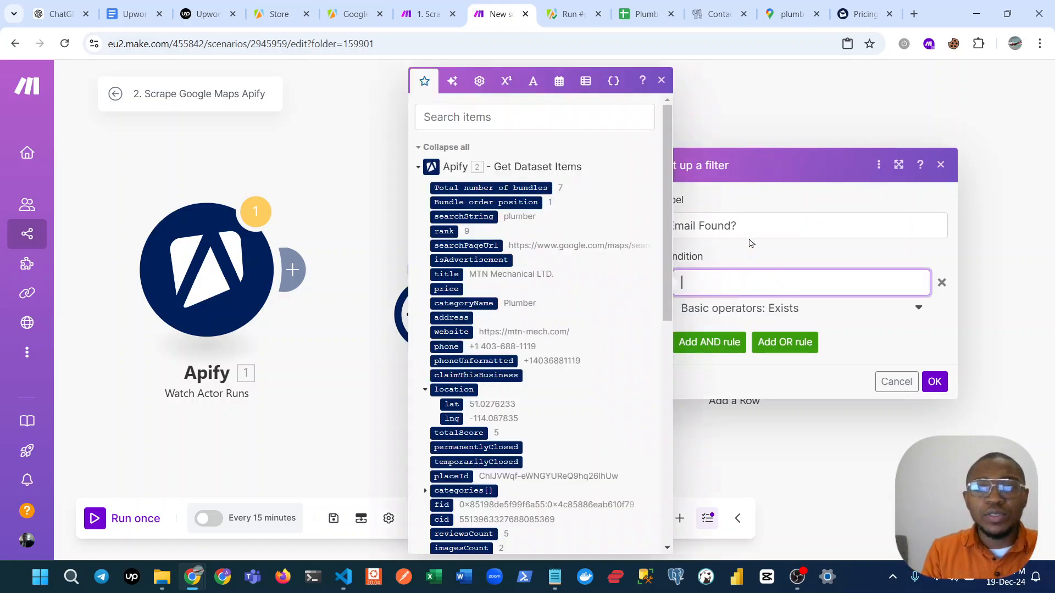
left_click(533, 117)
type("ema")
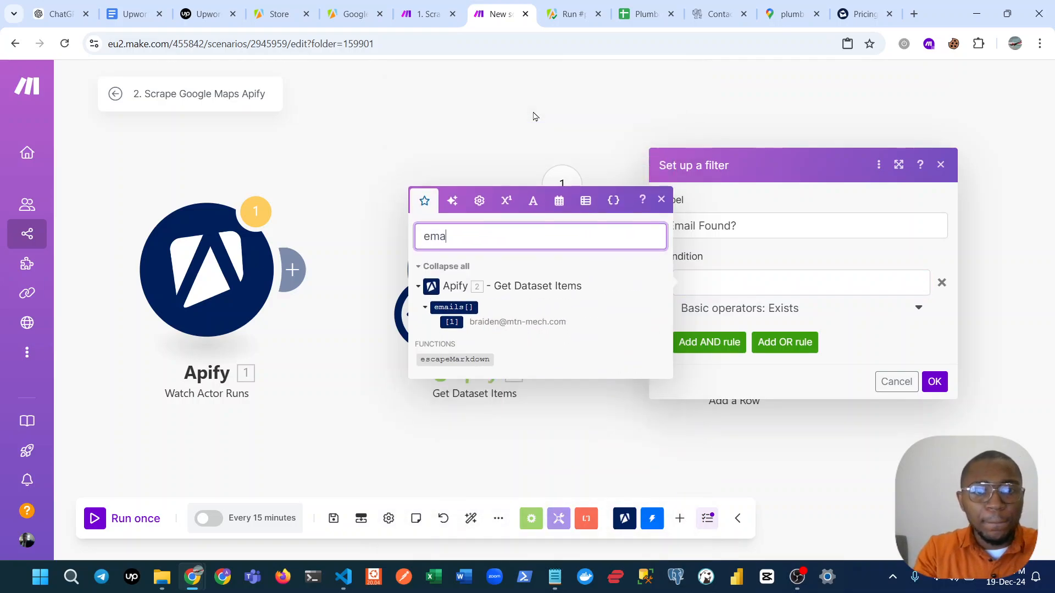
left_click(461, 308)
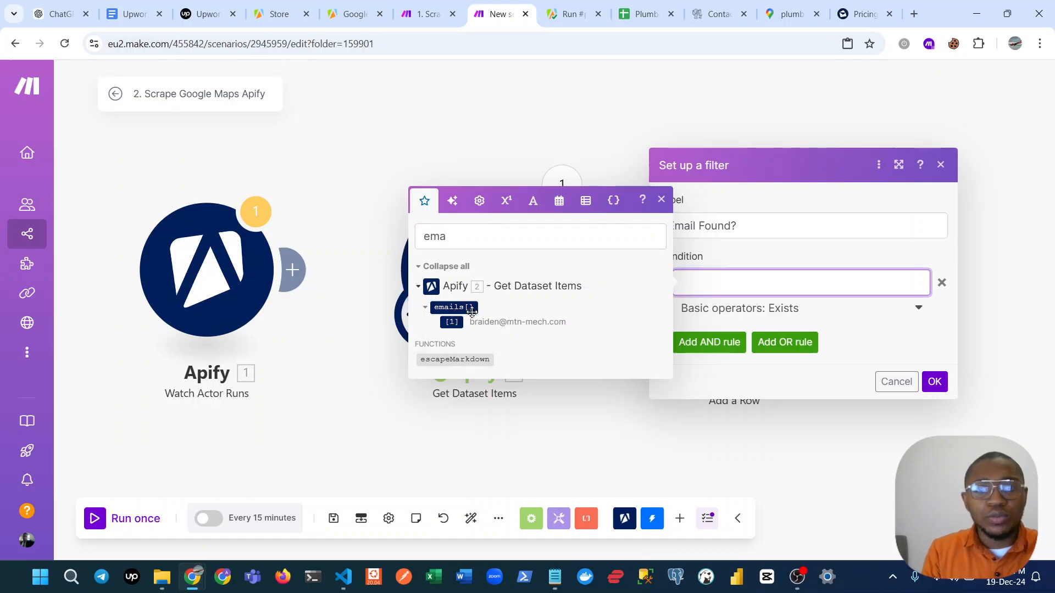
Try the array operator Array length equal to for the filter's emails[] condition.
left_click(796, 312)
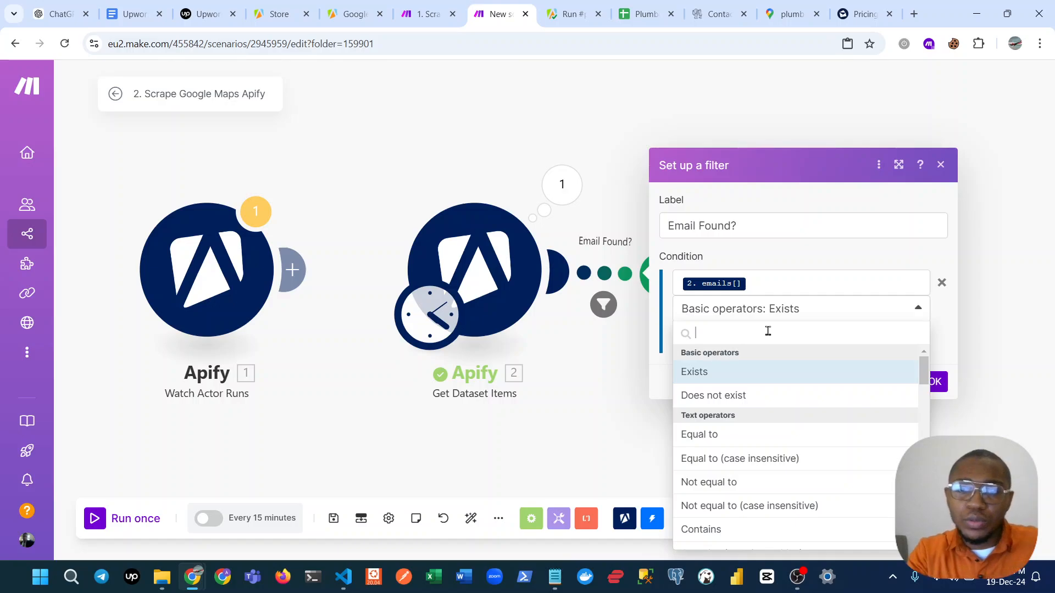
scroll(827, 422, "down", 10)
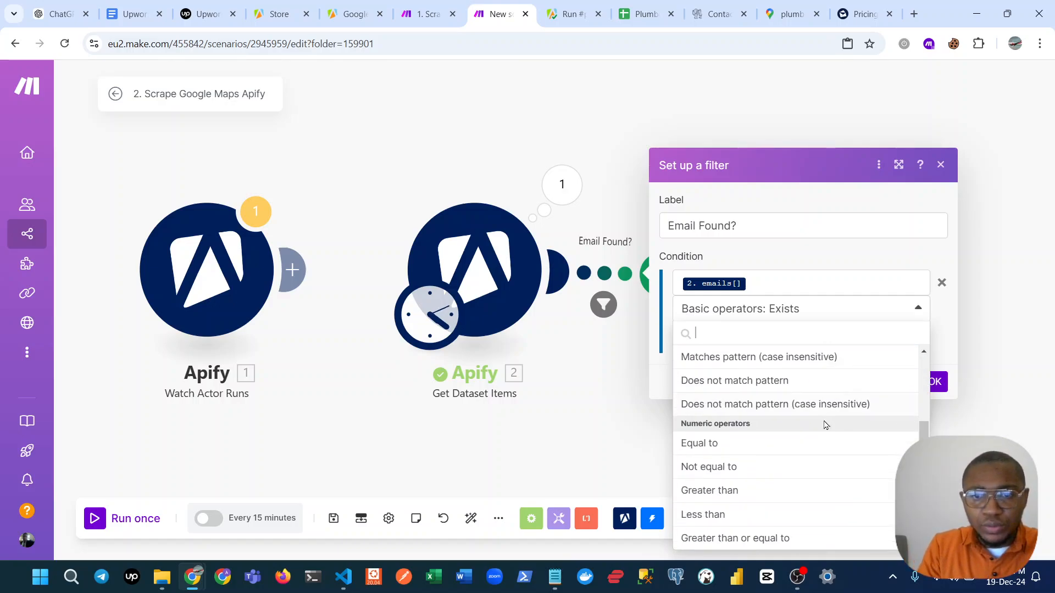
scroll(827, 426, "down", 2)
scroll(827, 426, "up", 3)
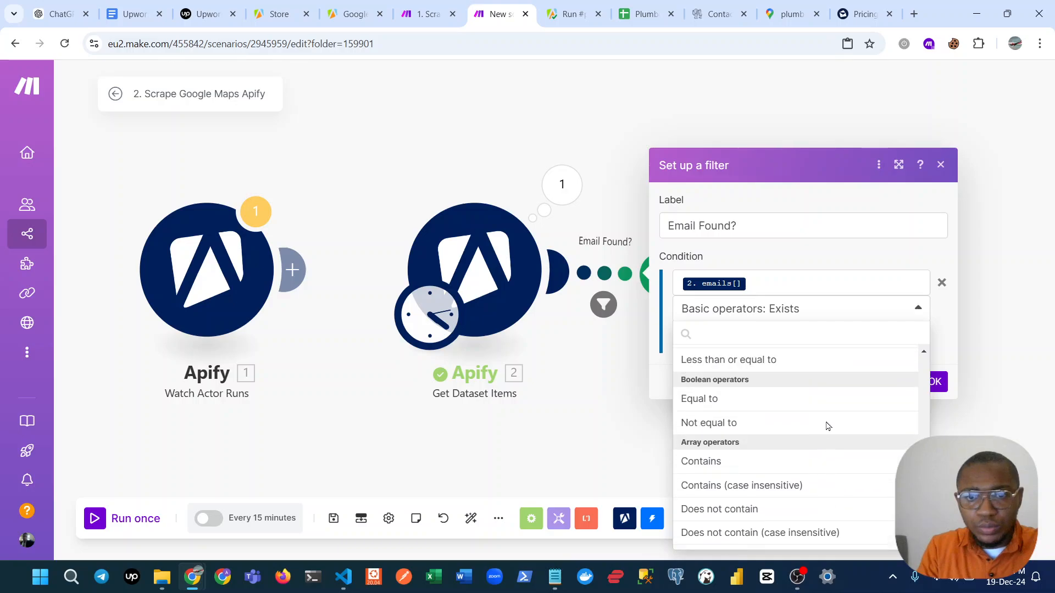
scroll(827, 427, "down", 3)
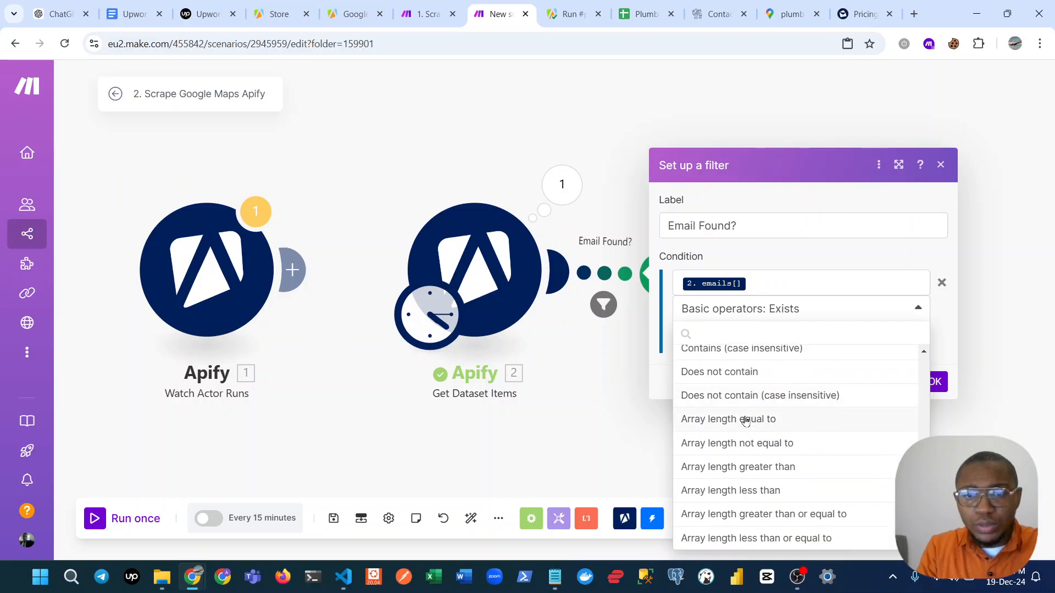
left_click(780, 421)
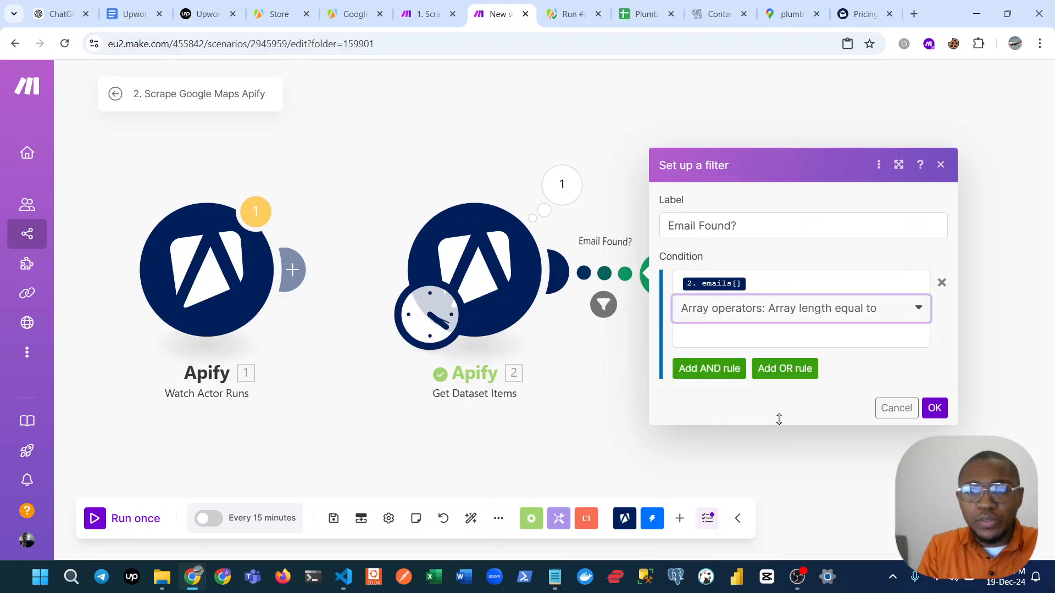
left_click(755, 334)
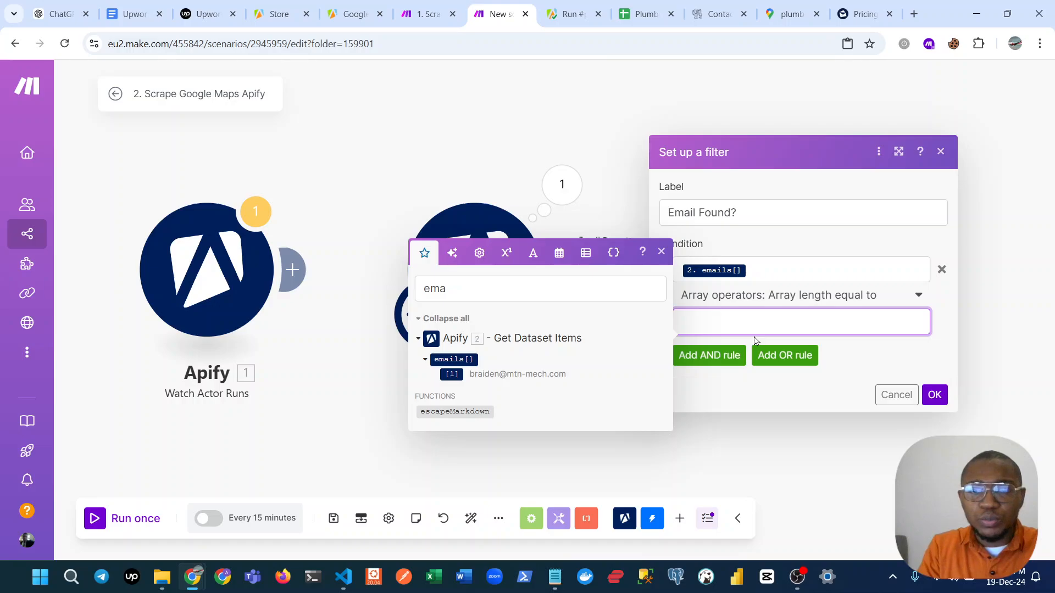
Make the Email Found? filter require an emails[] array length greater than 0 and save it.
left_click(791, 305)
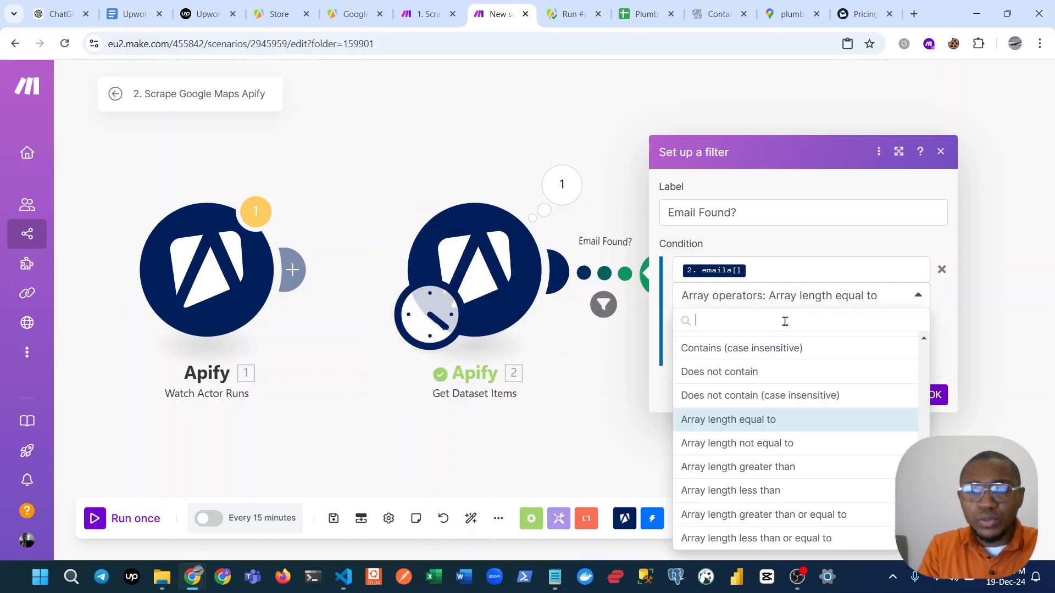
type("aarr")
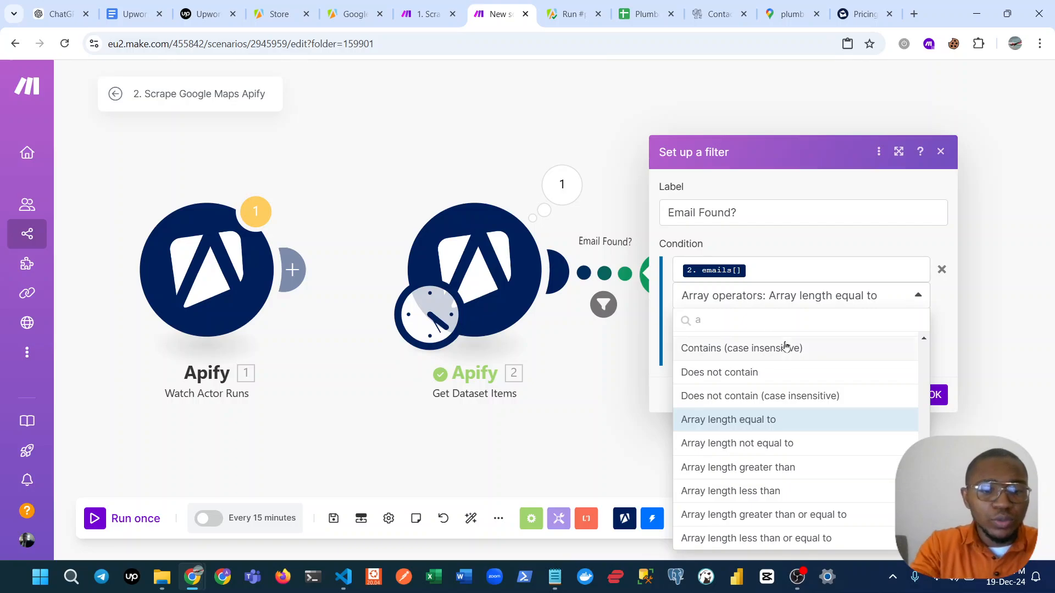
key("BackSpace")
key("BackSpace")
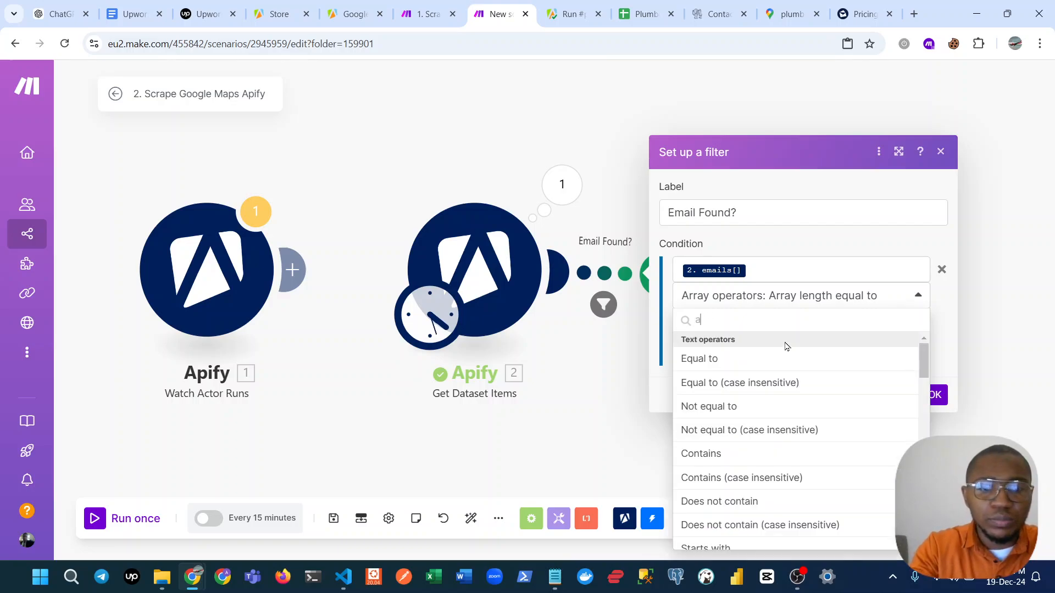
type("rr")
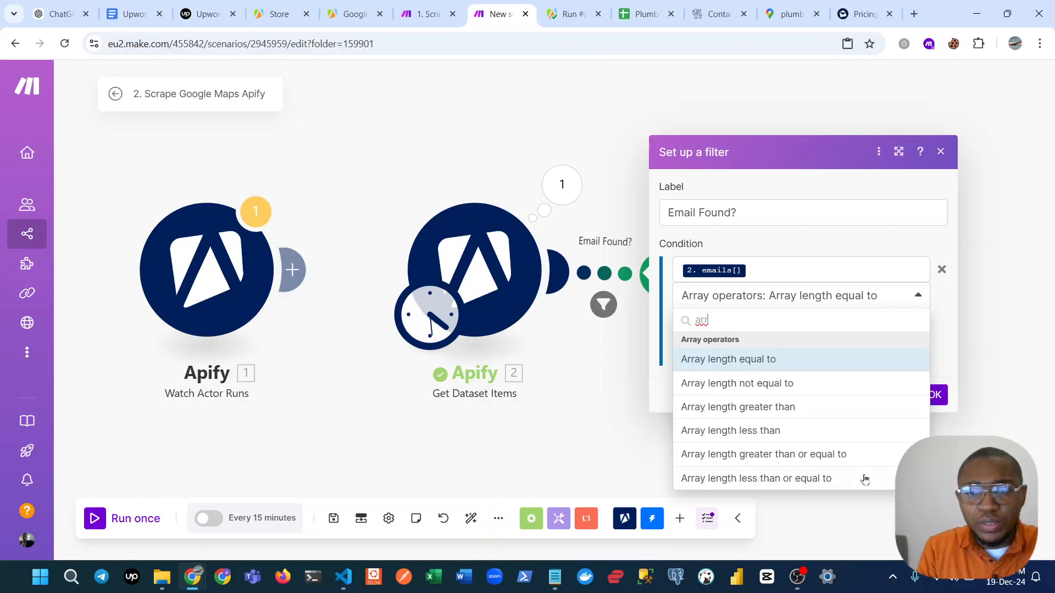
left_click(801, 409)
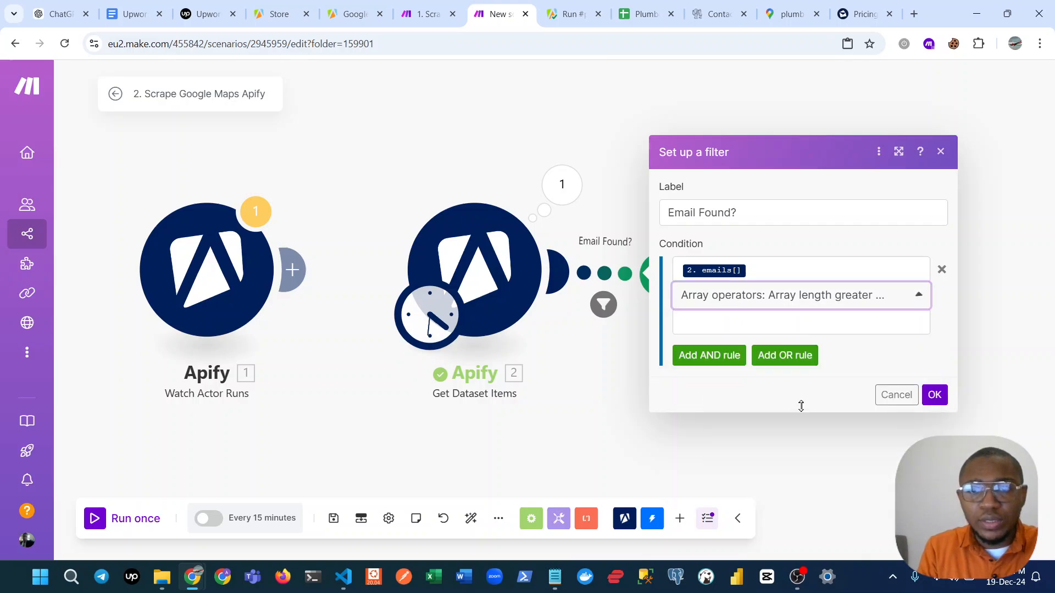
left_click(737, 321)
type("0")
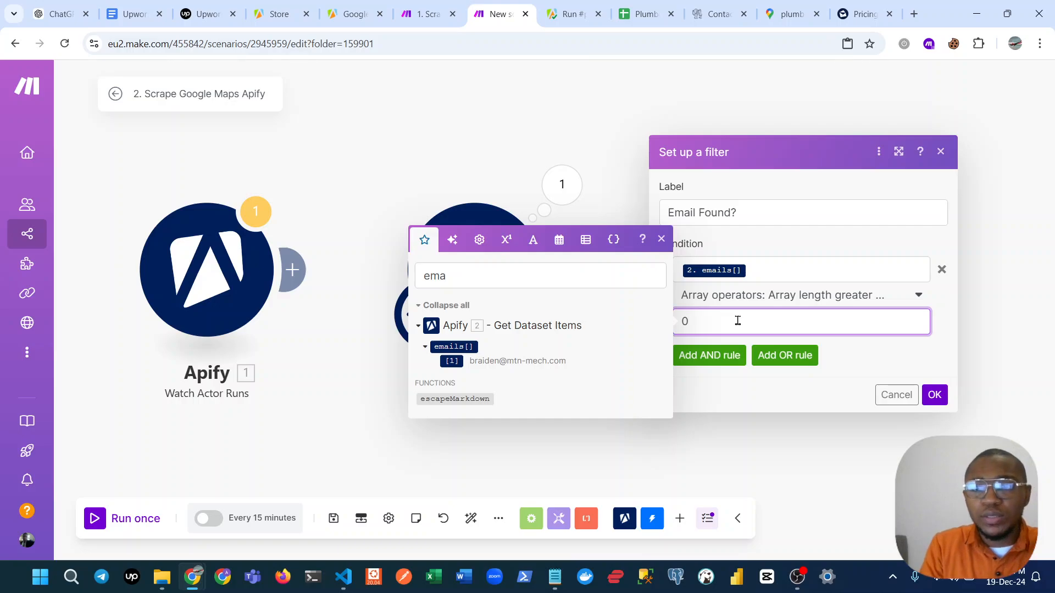
left_click(939, 397)
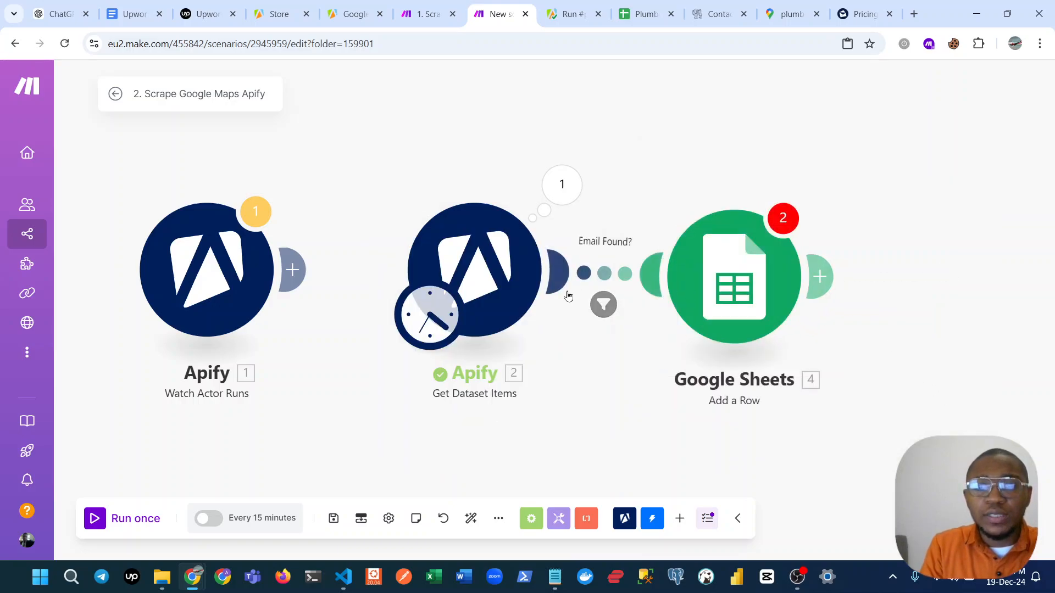
In the Google Sheets Add a Row module, map the title (A) column to title from Get Dataset Items.
left_click(747, 276)
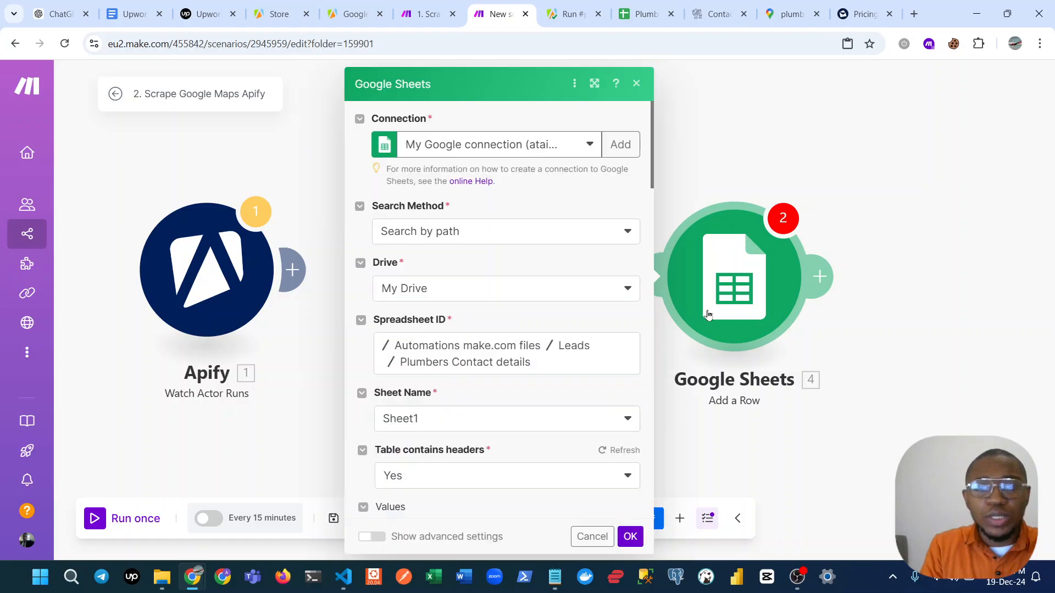
scroll(506, 457, "down", 5)
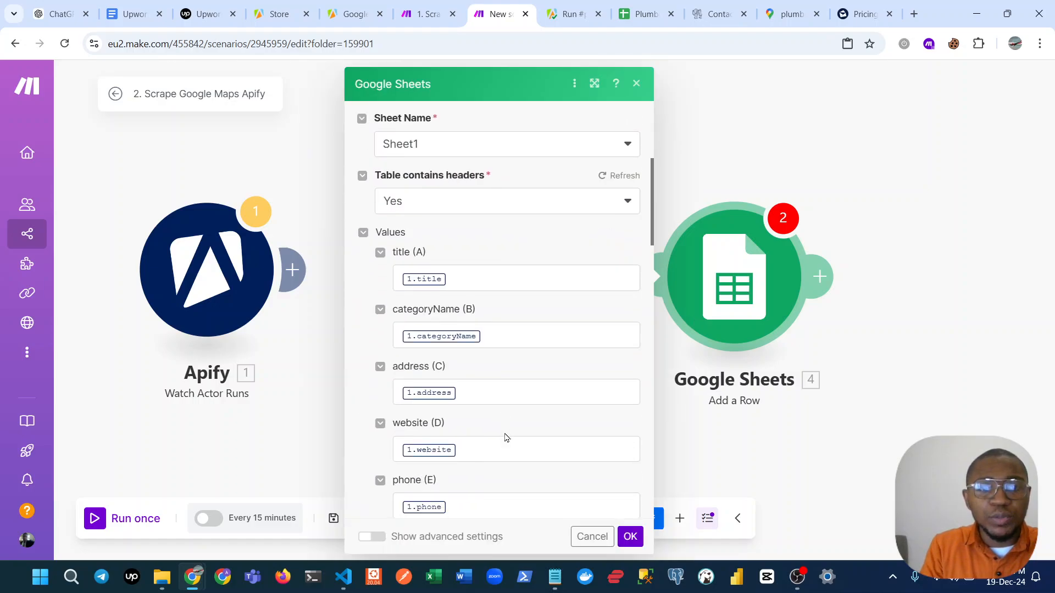
scroll(400, 278, "down", 3)
left_click(482, 149)
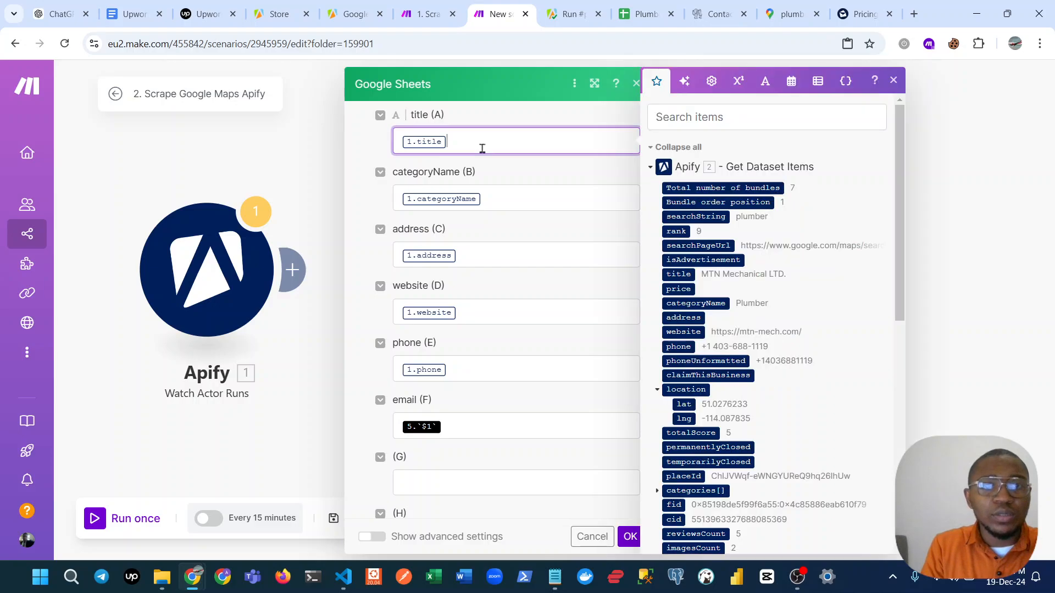
key("BackSpace")
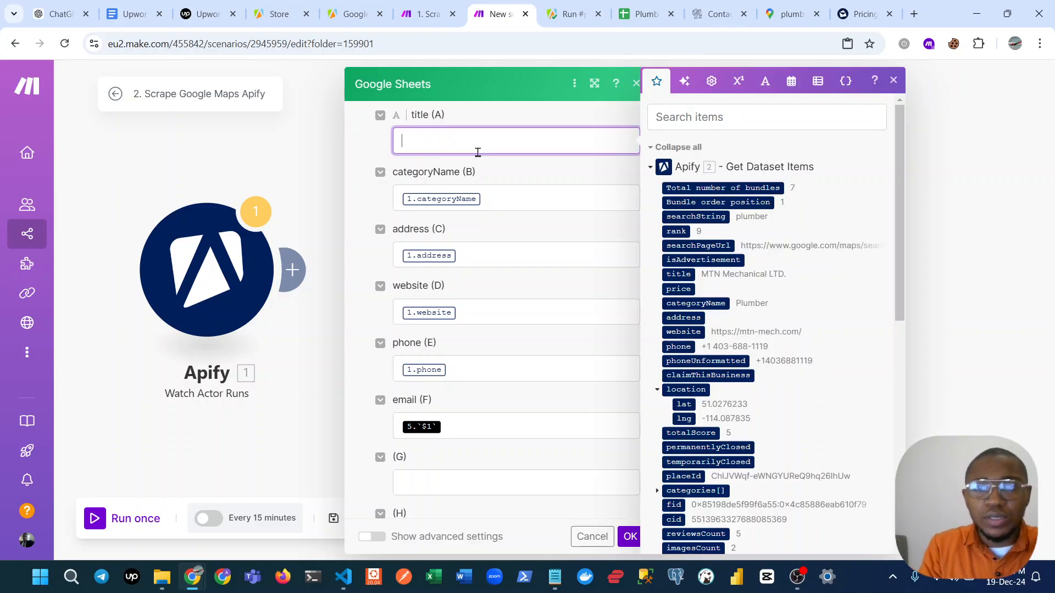
left_click(670, 119)
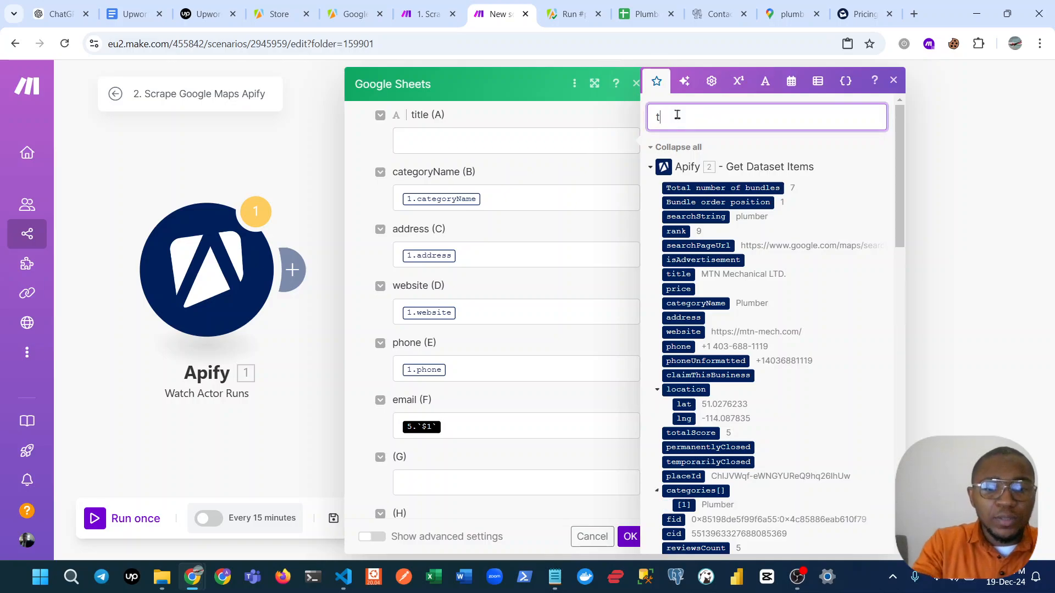
type("tit")
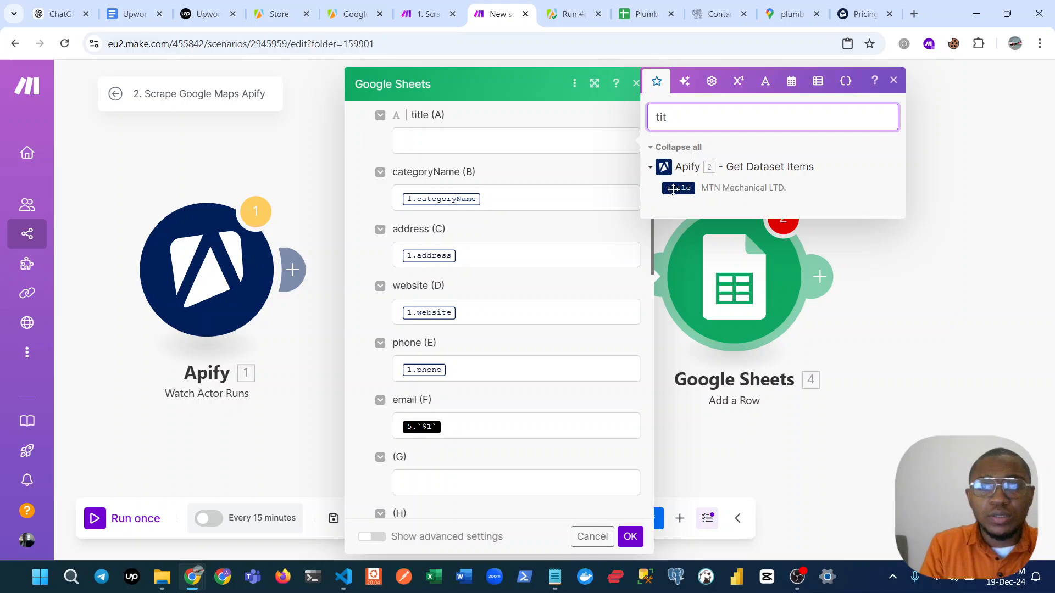
left_click(679, 187)
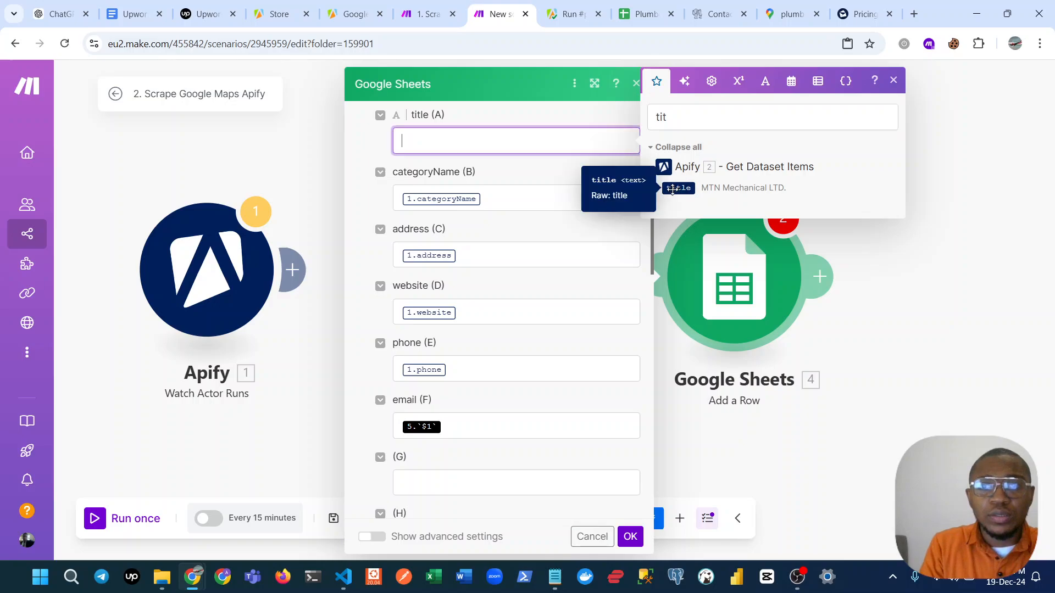
Map the categoryName (B) column to categoryName from Get Dataset Items, replacing the old mapping.
left_click(521, 192)
key("BackSpace")
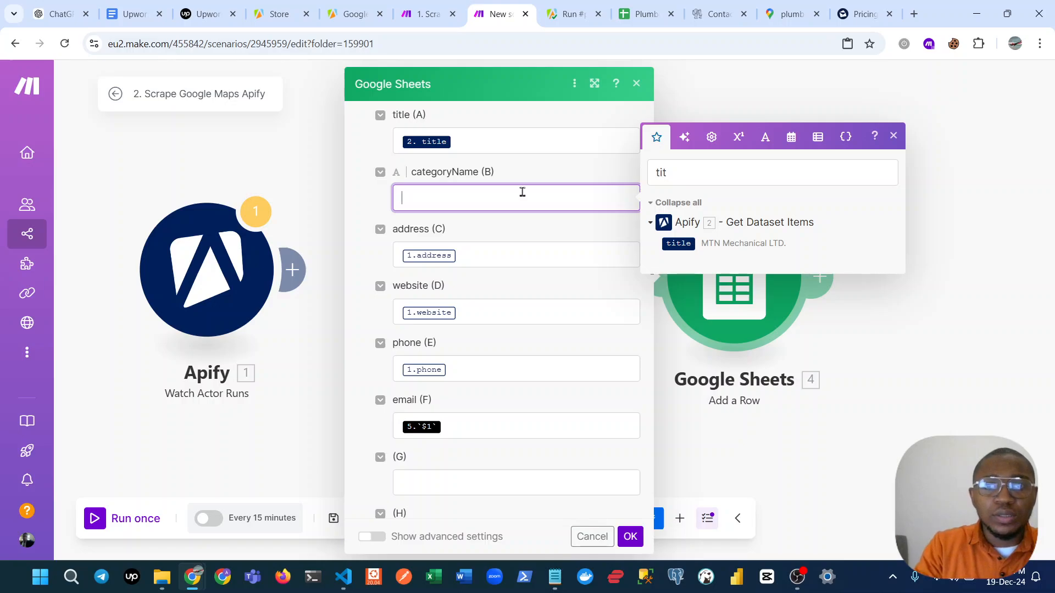
type("cate")
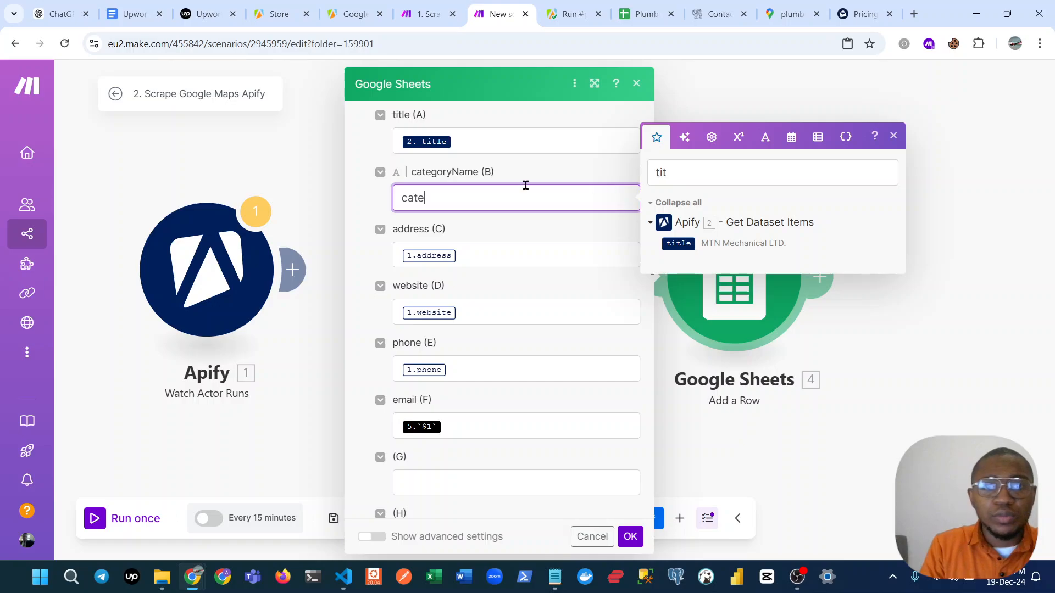
key("BackSpace")
key("BackSpace")
key("BackSpace")
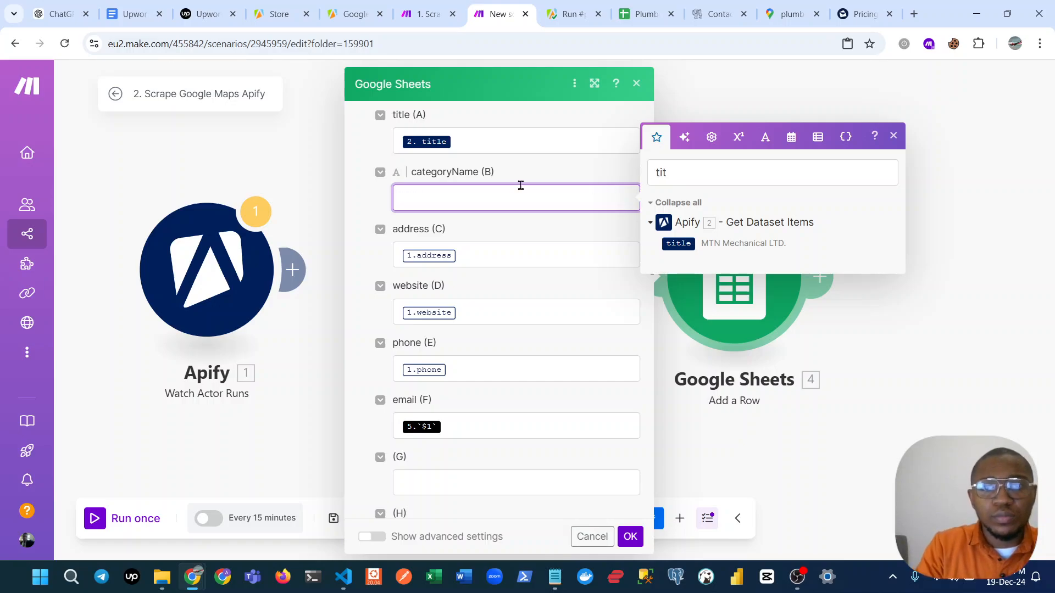
left_click(691, 172)
key("BackSpace")
key("BackSpace")
key("BackSpace")
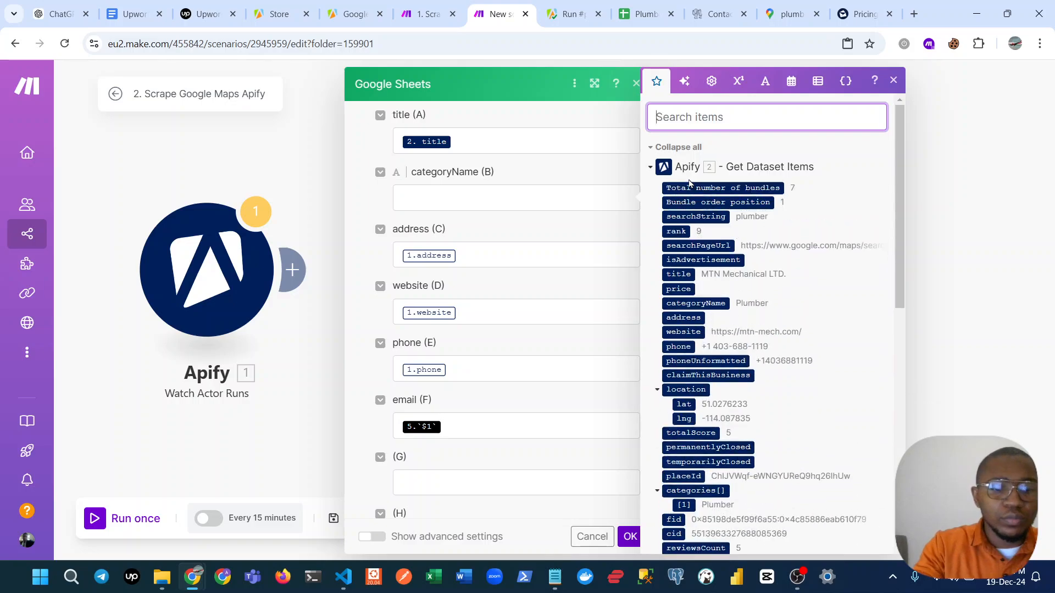
type("categ")
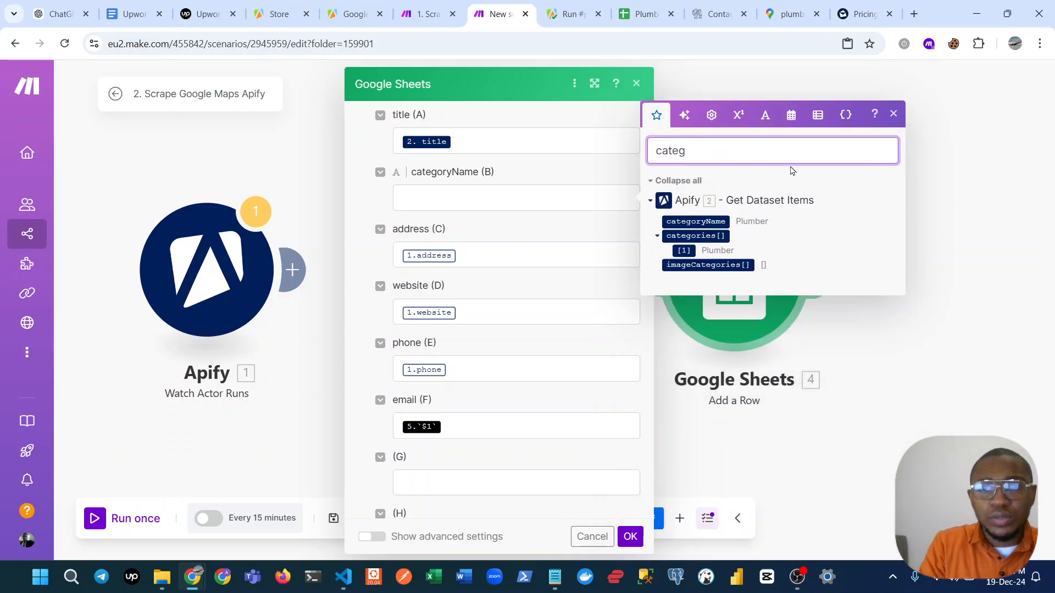
left_click(708, 222)
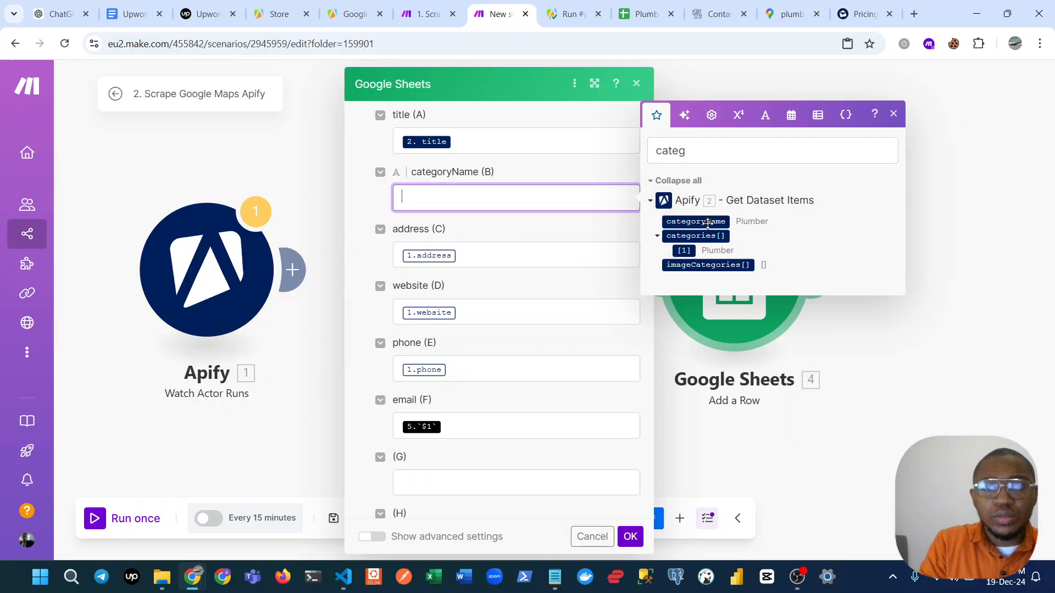
left_click(708, 222)
Map the address (C) column to address from Get Dataset Items, replacing the old mapping.
left_click(530, 246)
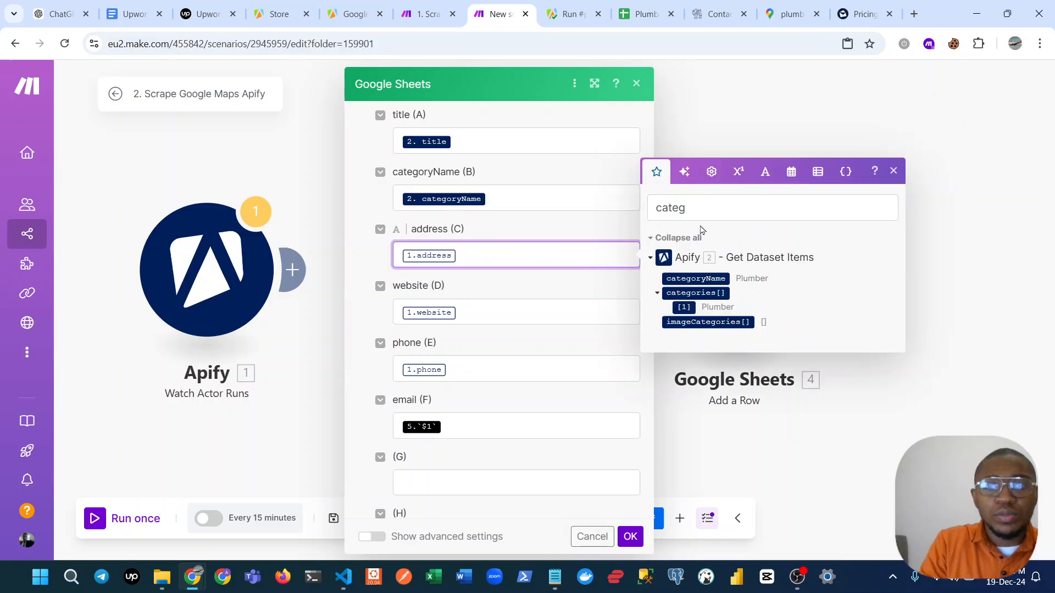
key("BackSpace")
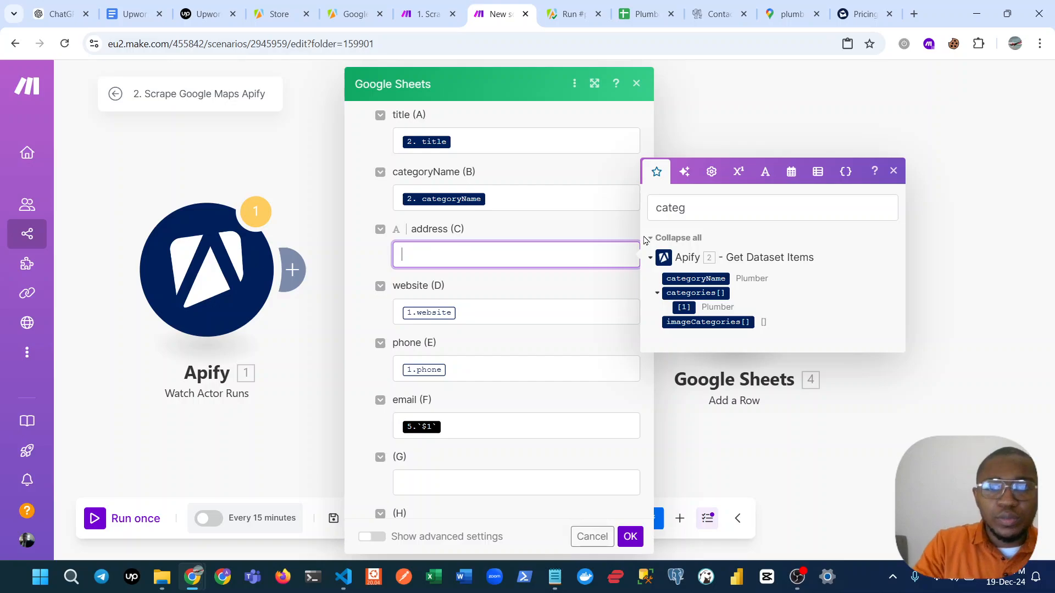
left_click(744, 206)
key("BackSpace")
key("BackSpace")
key("BackSpace")
key("BackSpace")
key("BackSpace")
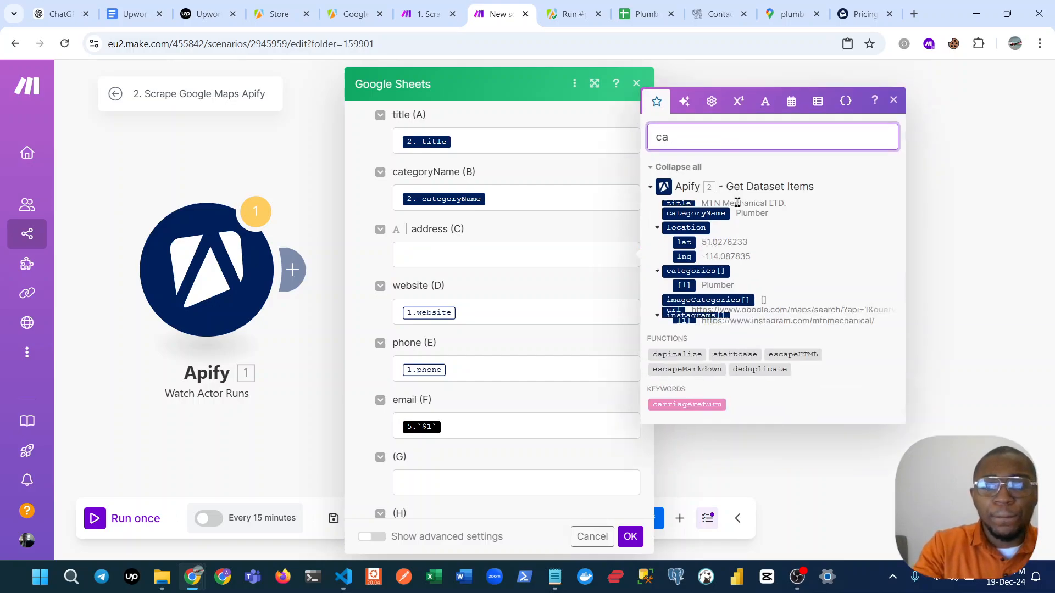
type("addr")
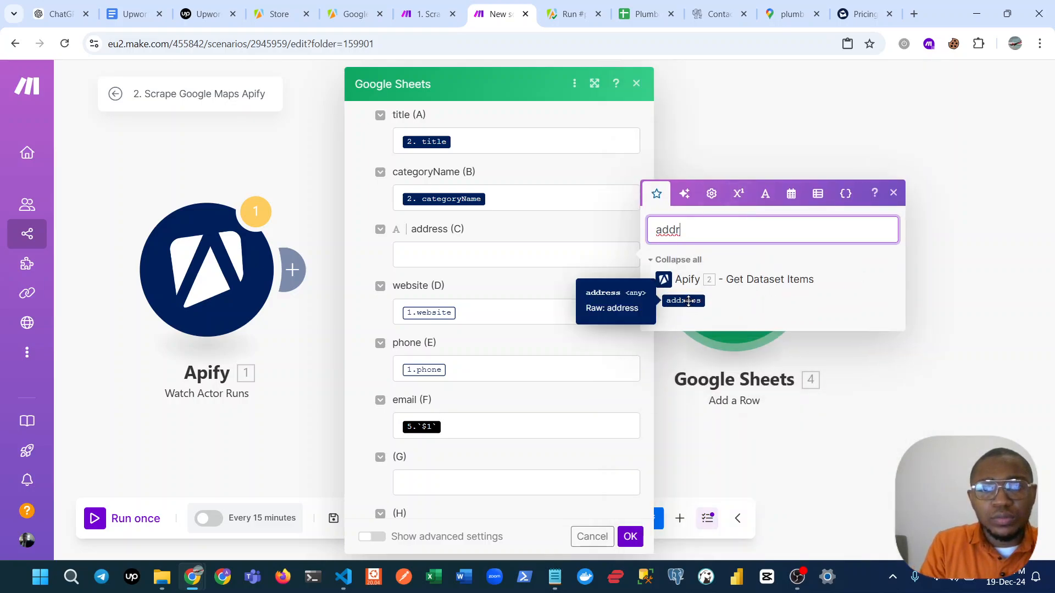
left_click(688, 301)
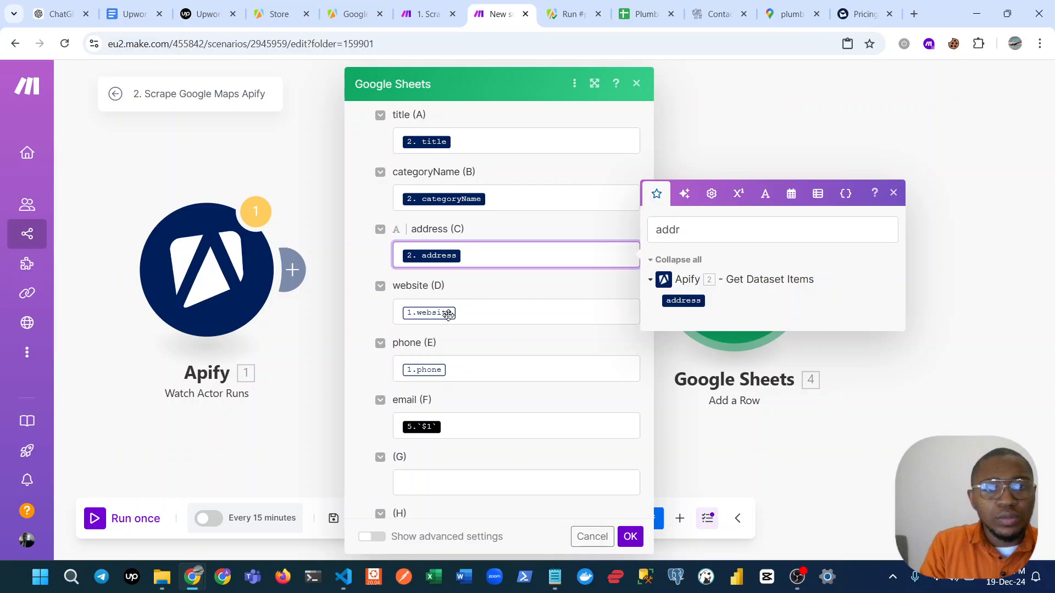
Replace the website (D) column's mapping with website from Get Dataset Items.
left_click(471, 312)
key("BackSpace")
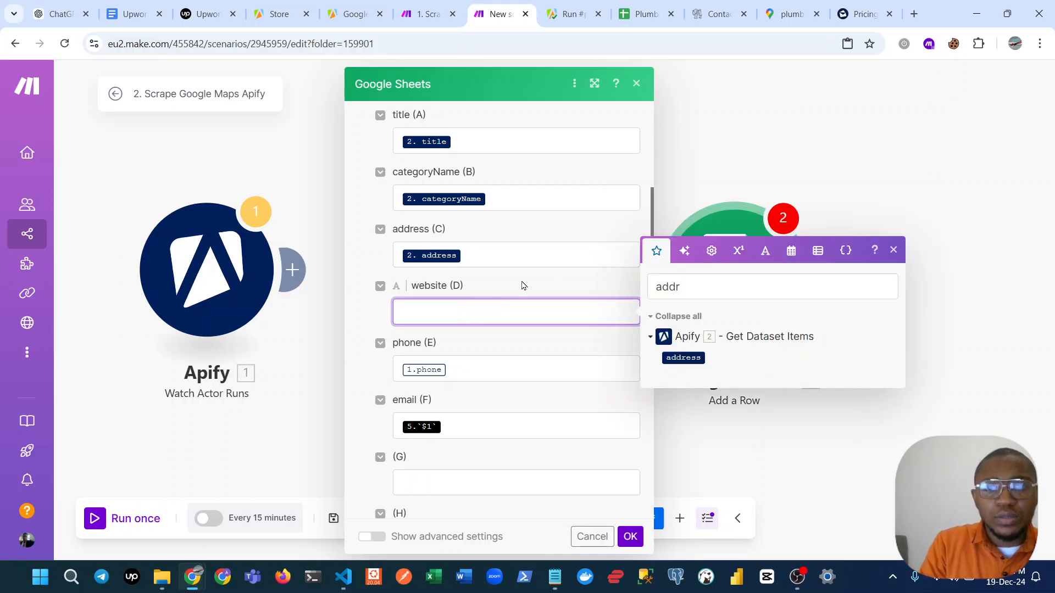
left_click(710, 283)
key("BackSpace")
key("BackSpace")
key("BackSpace")
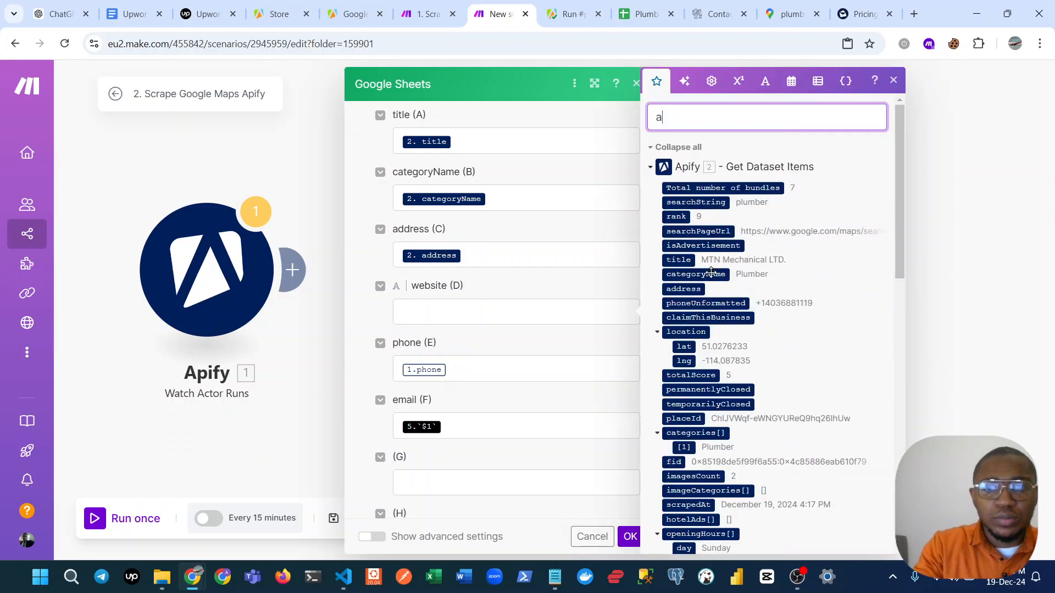
key("BackSpace")
type("webs")
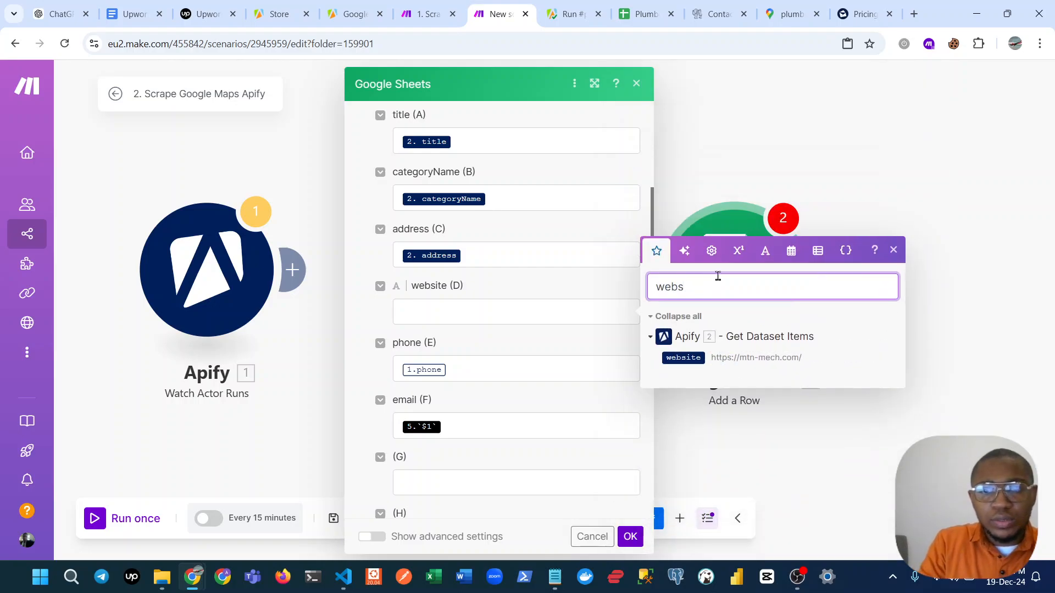
left_click(681, 357)
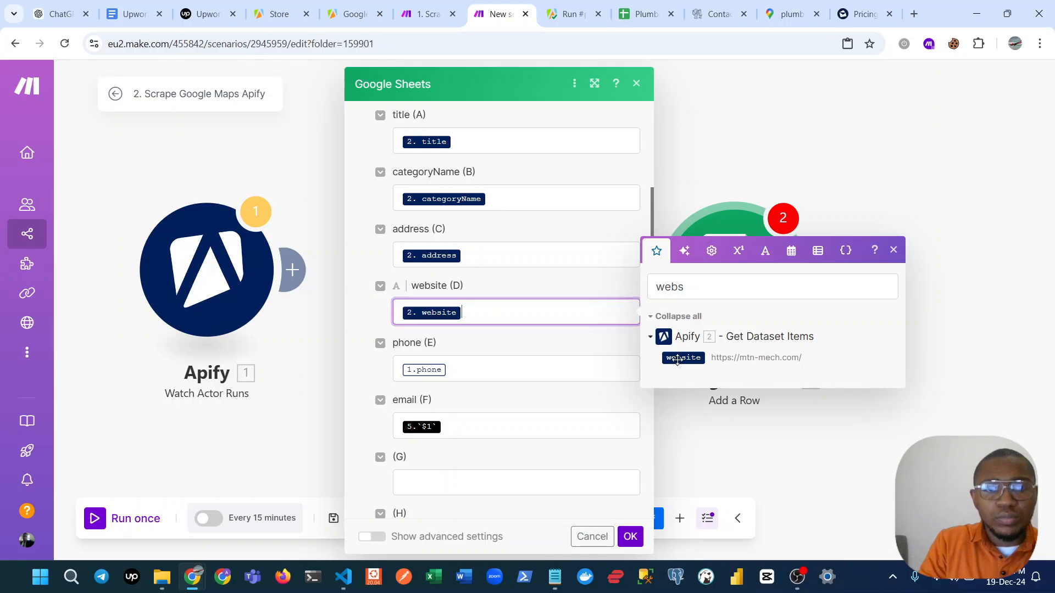
Replace the phone (E) column's mapping with phone from Get Dataset Items.
left_click(529, 368)
key("BackSpace")
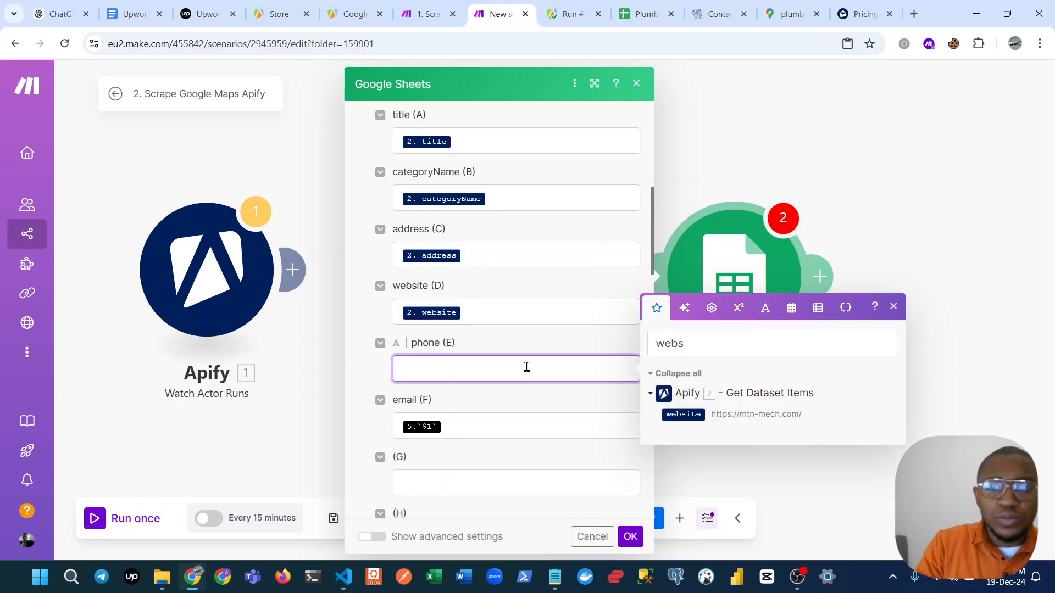
left_click(733, 346)
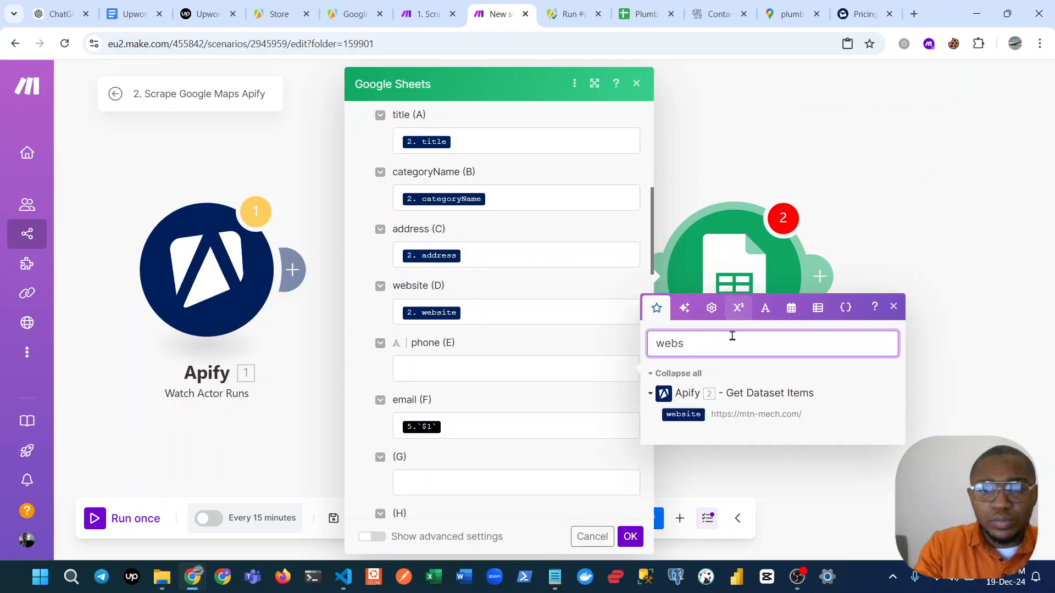
key("BackSpace")
key("BackSpace")
key("BackSpace")
key("BackSpace")
type("pho")
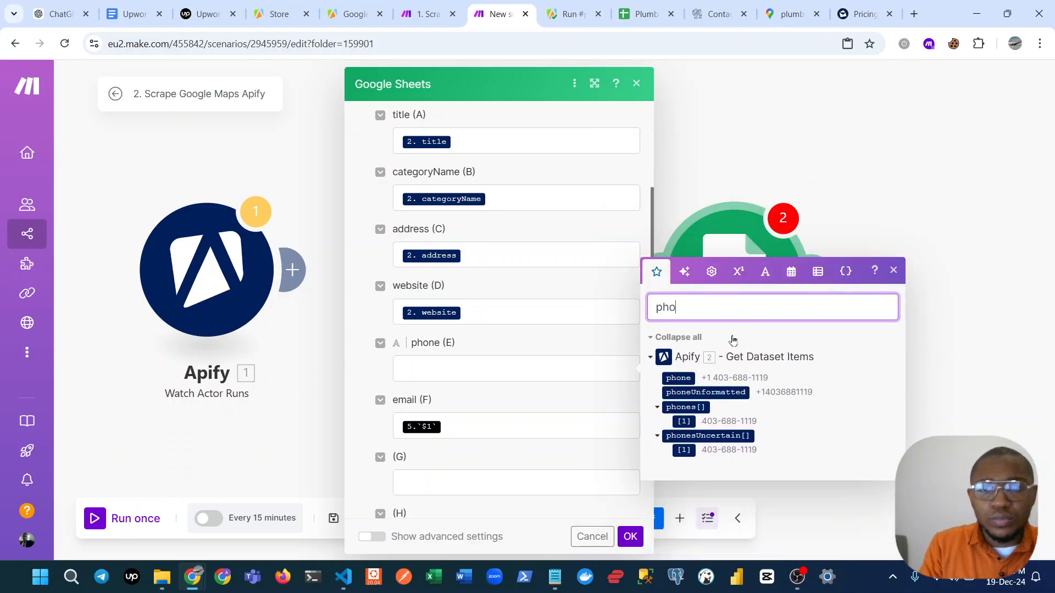
left_click(681, 379)
left_click(682, 379)
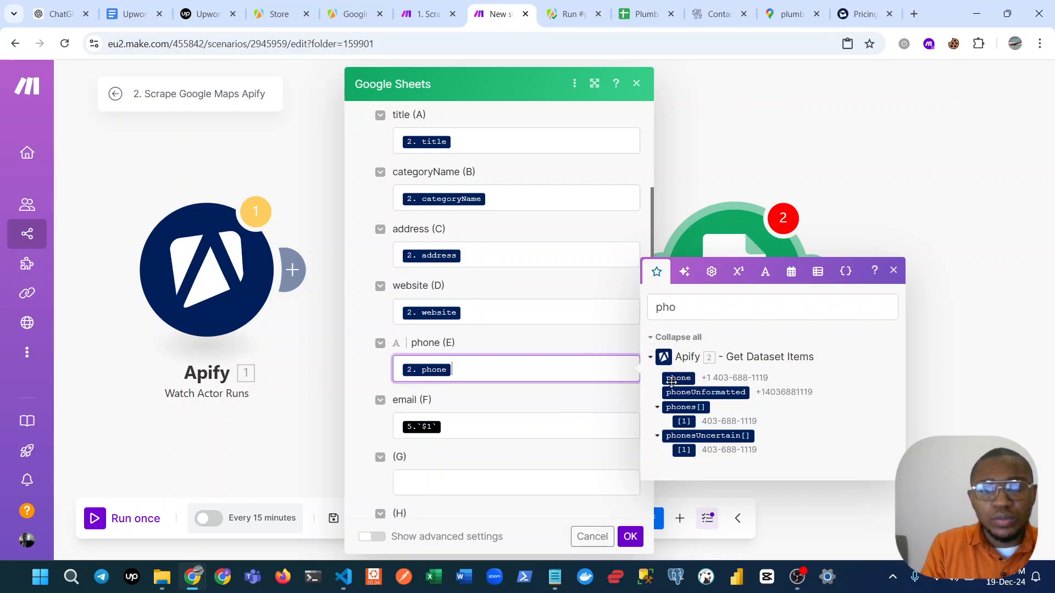
Map the email (F) column to the emails[] array from Get Dataset Items, replacing the old mapping.
left_click(468, 426)
key("BackSpace")
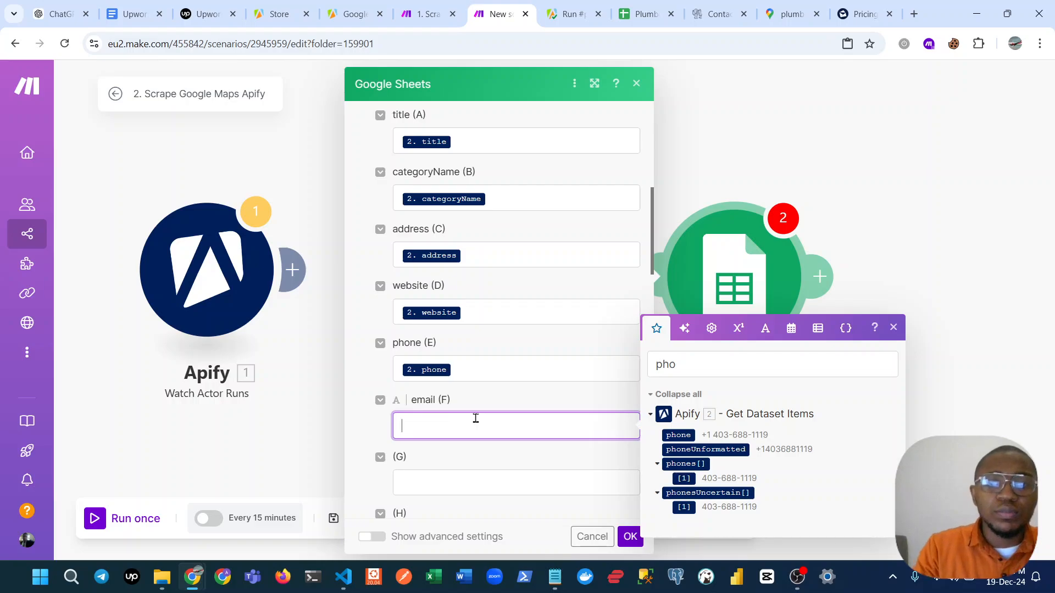
left_click(733, 358)
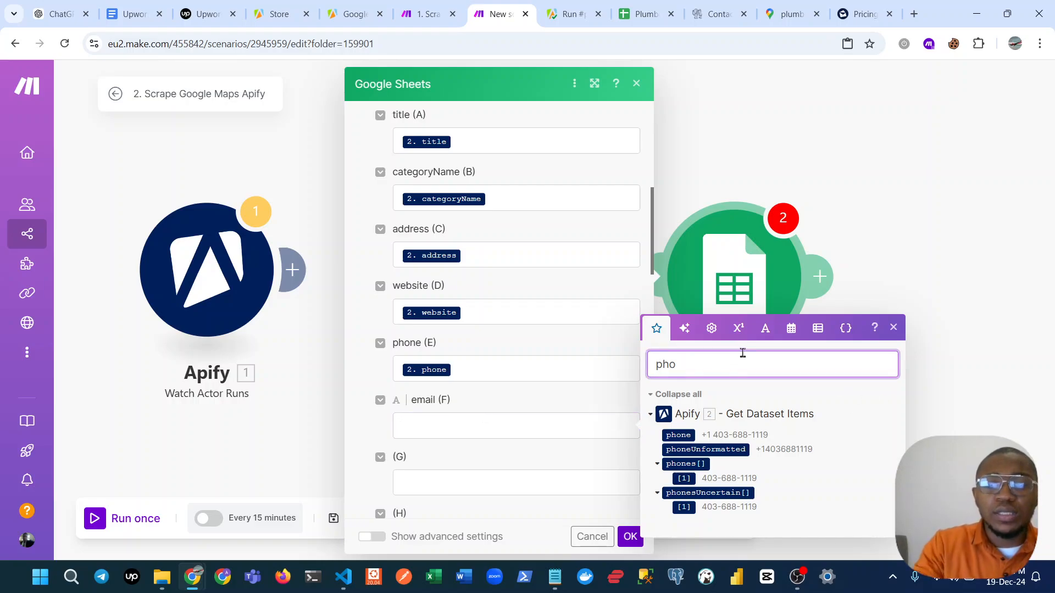
key("BackSpace")
key("BackSpace")
key("BackSpace")
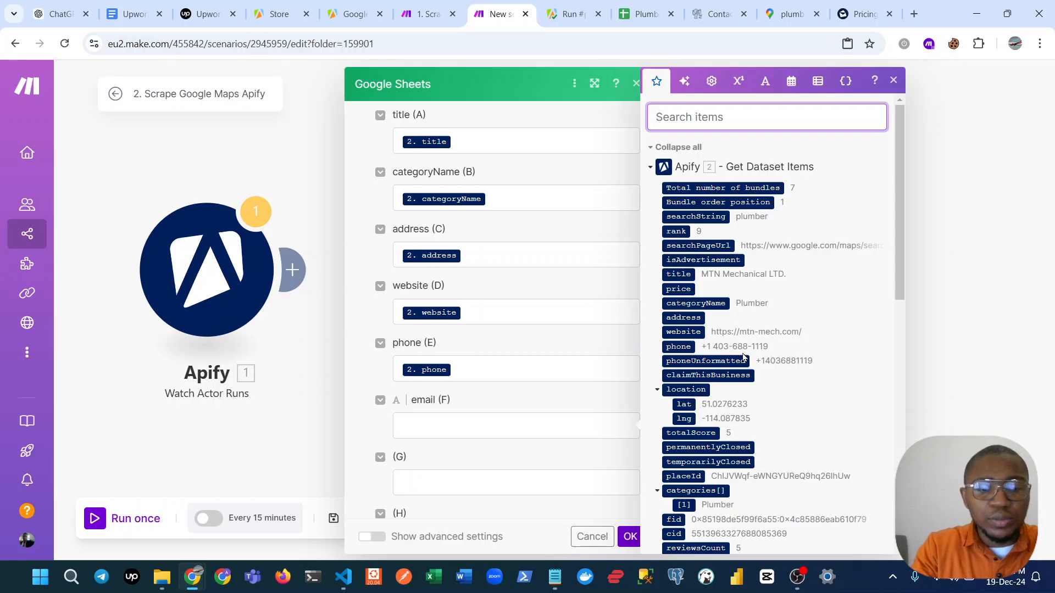
type("ema")
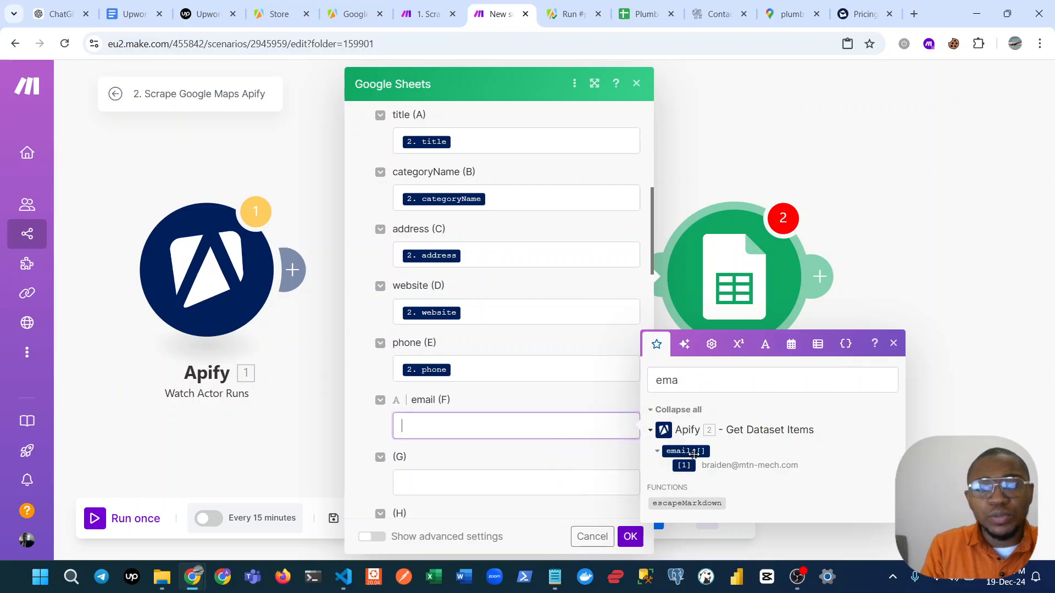
left_click(694, 451)
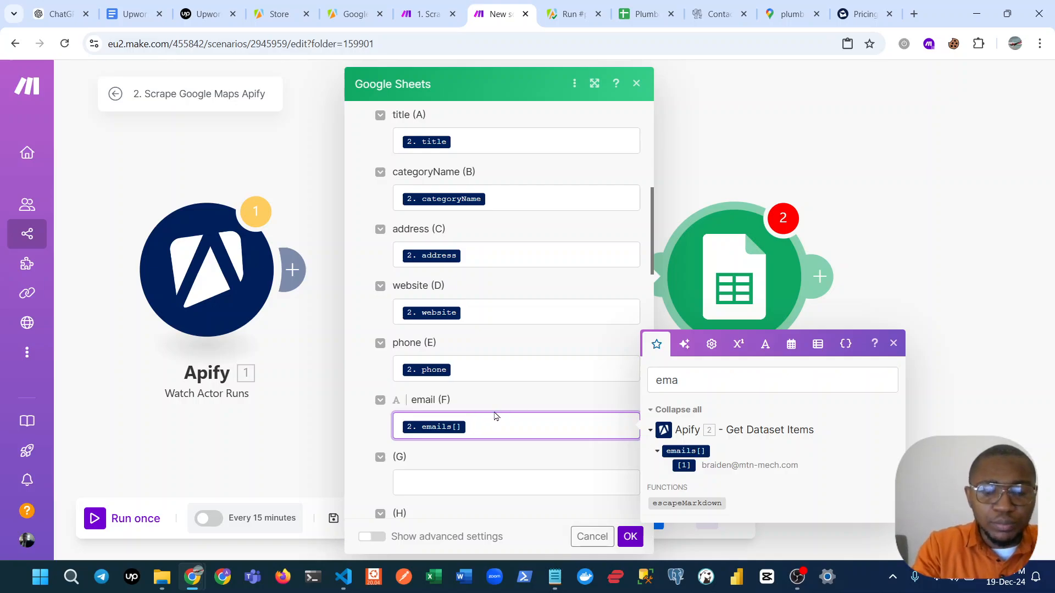
Wrap the emails[] mapping in a join function with a comma as separator and save the Google Sheets module.
type("join( ")
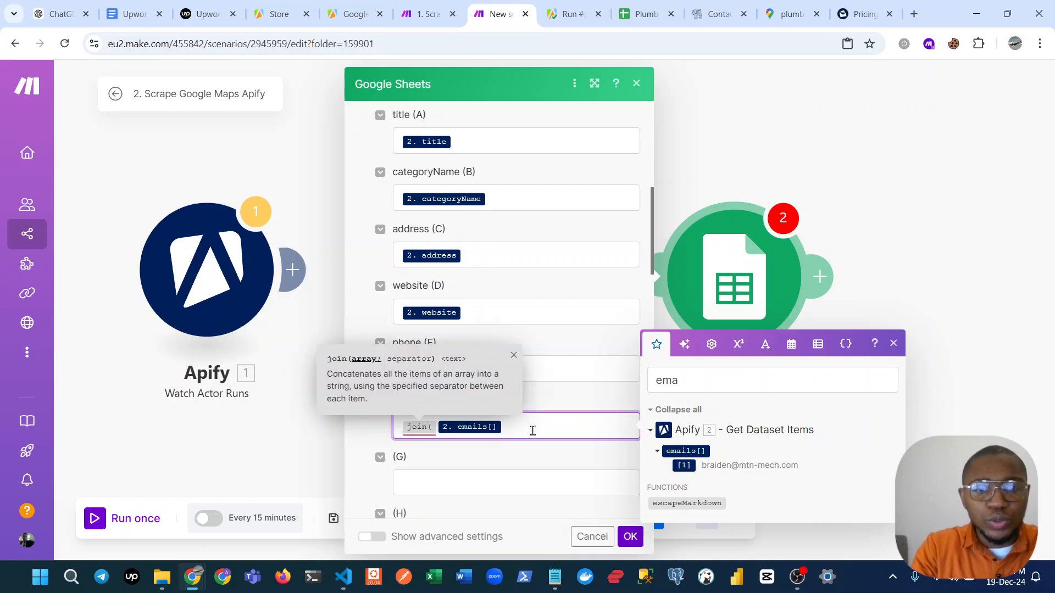
type(",")
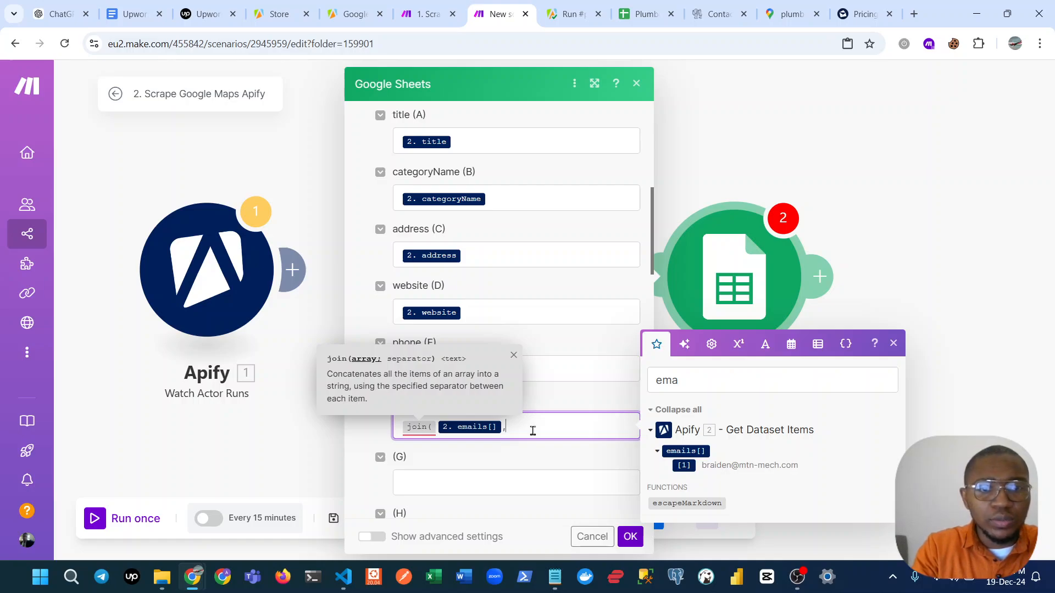
key("BackSpace")
type(";")
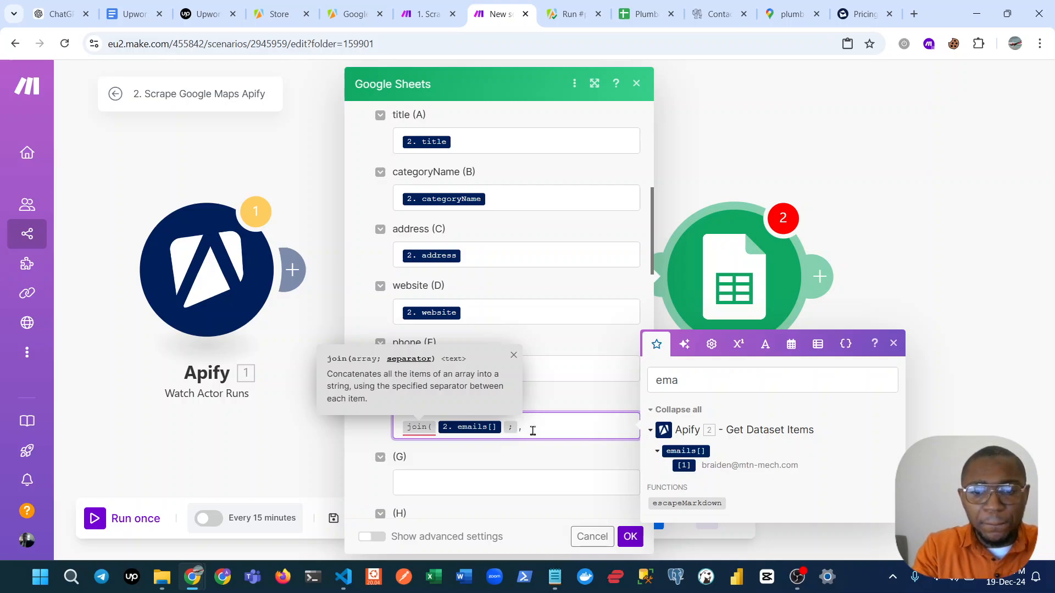
type(",)")
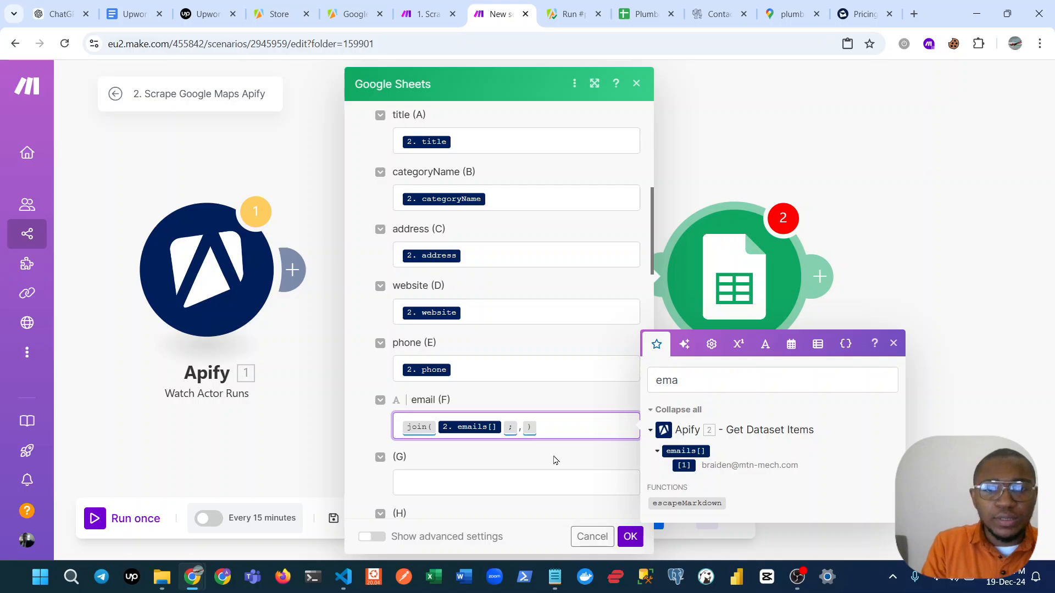
left_click(639, 541)
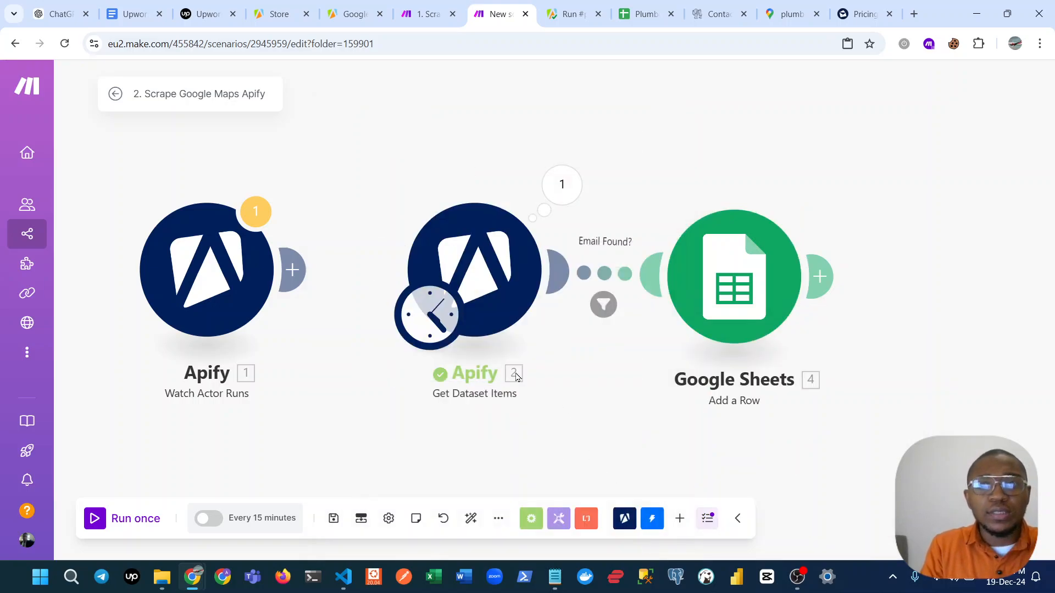
Place the Plumbers spreadsheet's browser tab right after the scenario's tab and run the scenario once.
left_click_drag(640, 14, 544, 5)
left_click(522, 5)
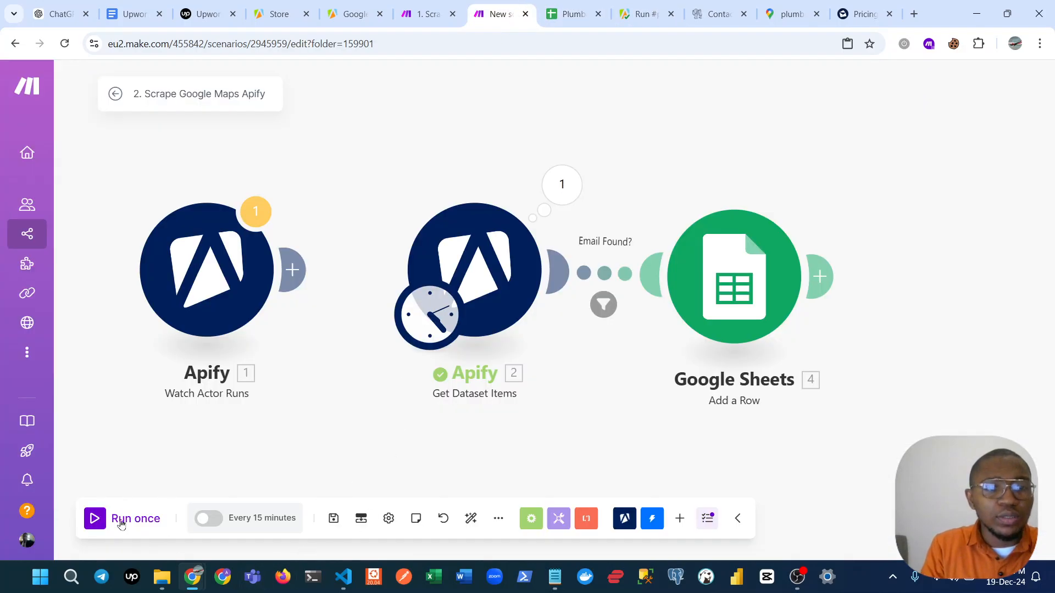
left_click(103, 517)
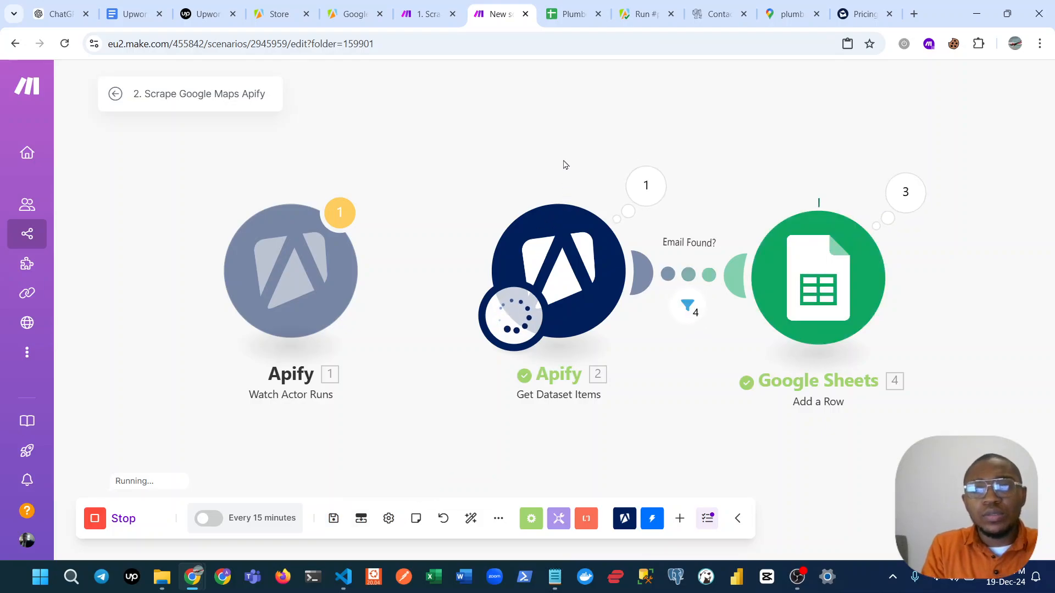
Switch to the Plumbers Contact details sheet and examine the phone and email cells of the added rows.
left_click(571, 14)
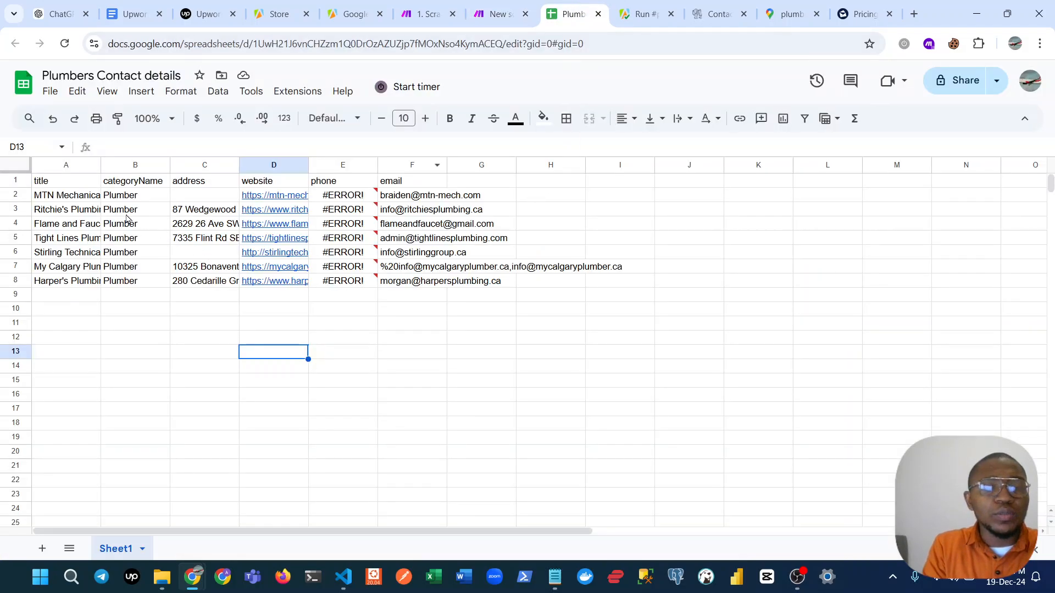
left_click(347, 211)
left_click(347, 195)
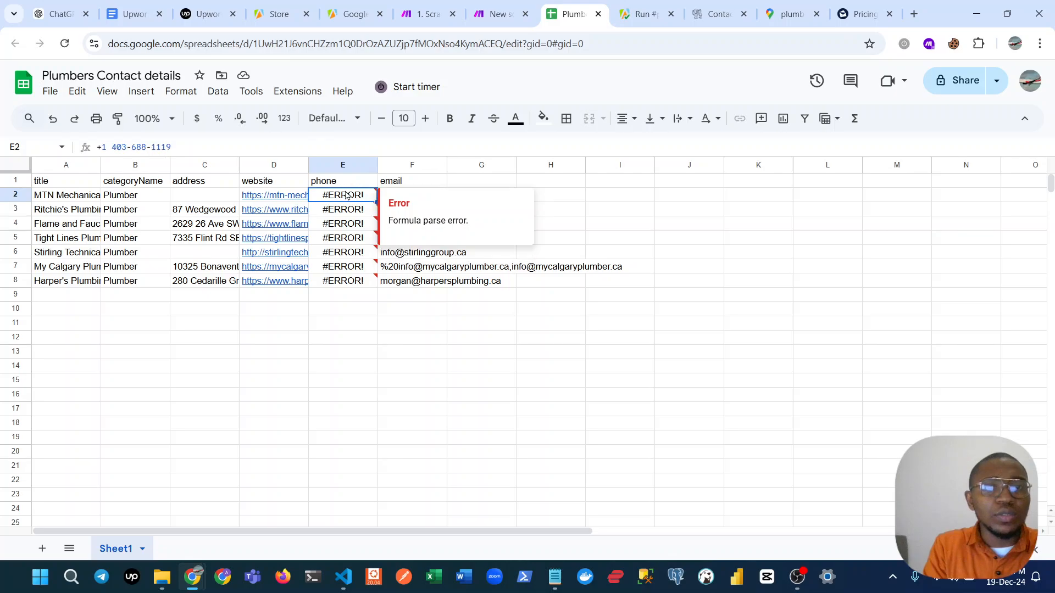
left_click(350, 342)
left_click(421, 197)
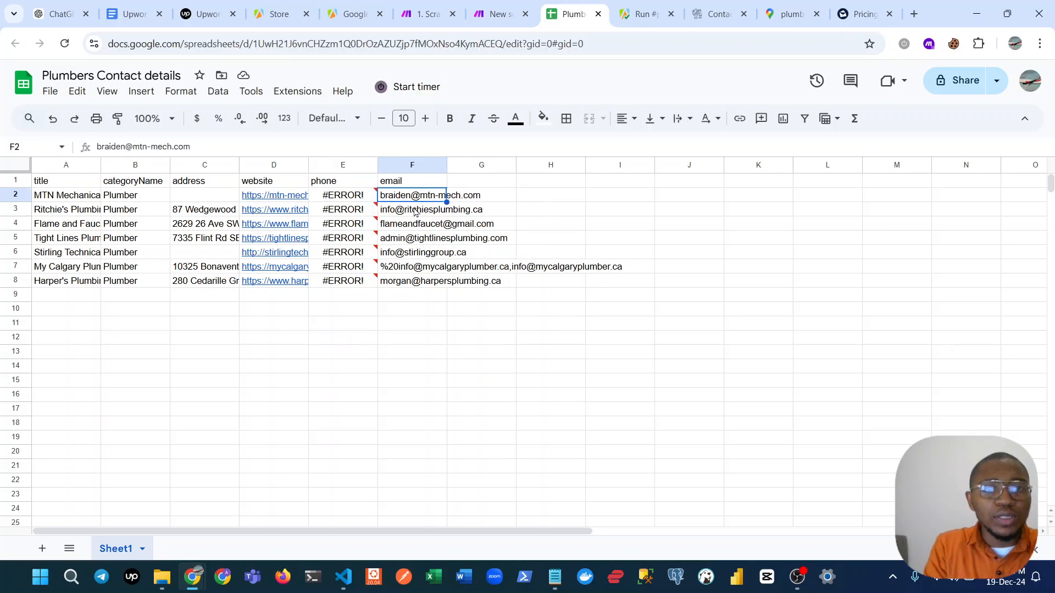
left_click(417, 212)
left_click(411, 283)
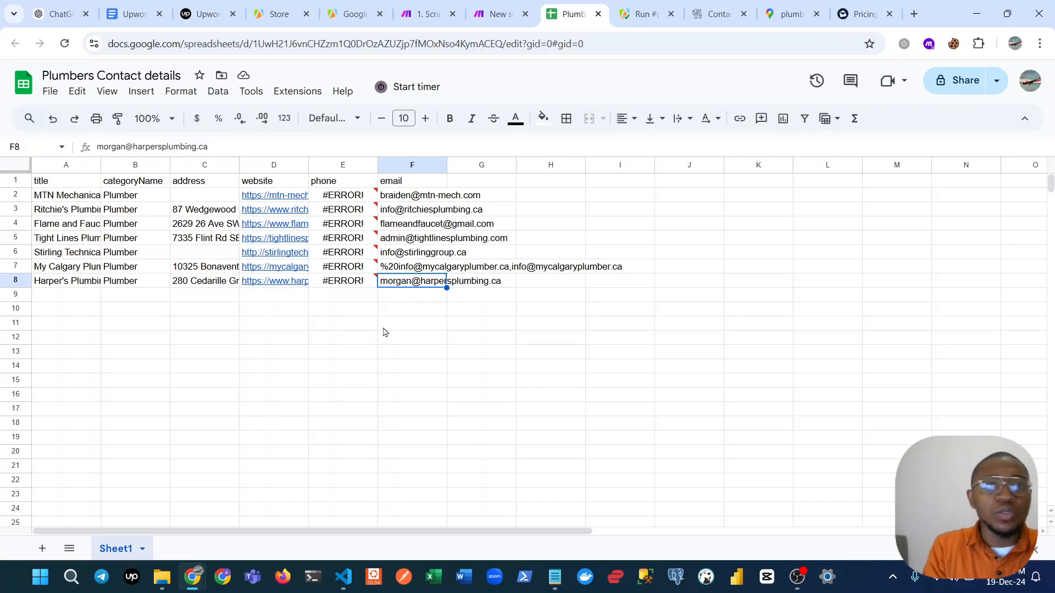
left_click(434, 240)
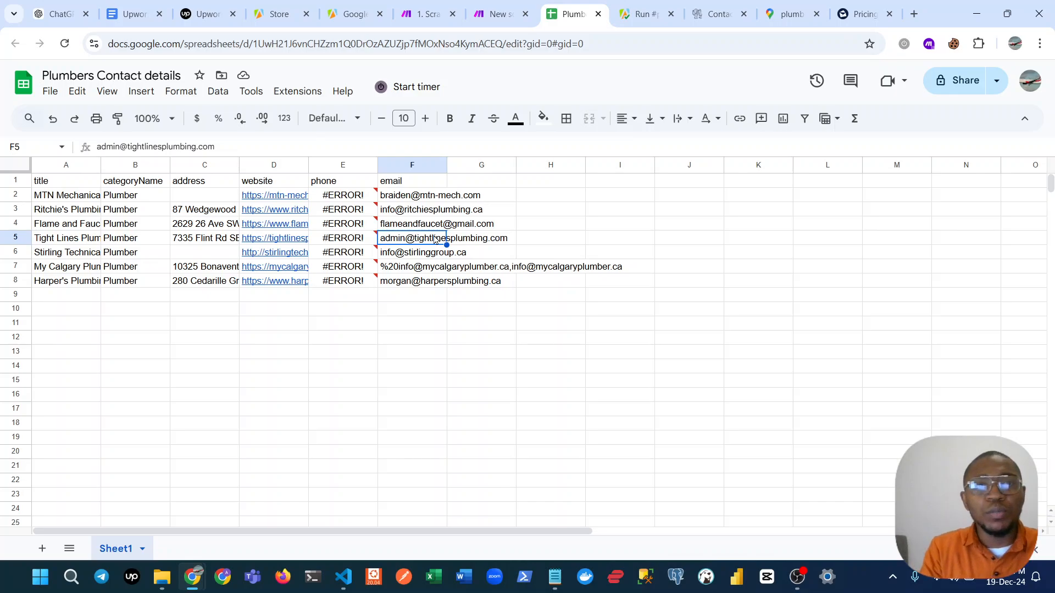
Review the description of Upwork's Apify & Make for Lead Generation job, and return to the Plumbers Contact details sheet.
left_click(194, 12)
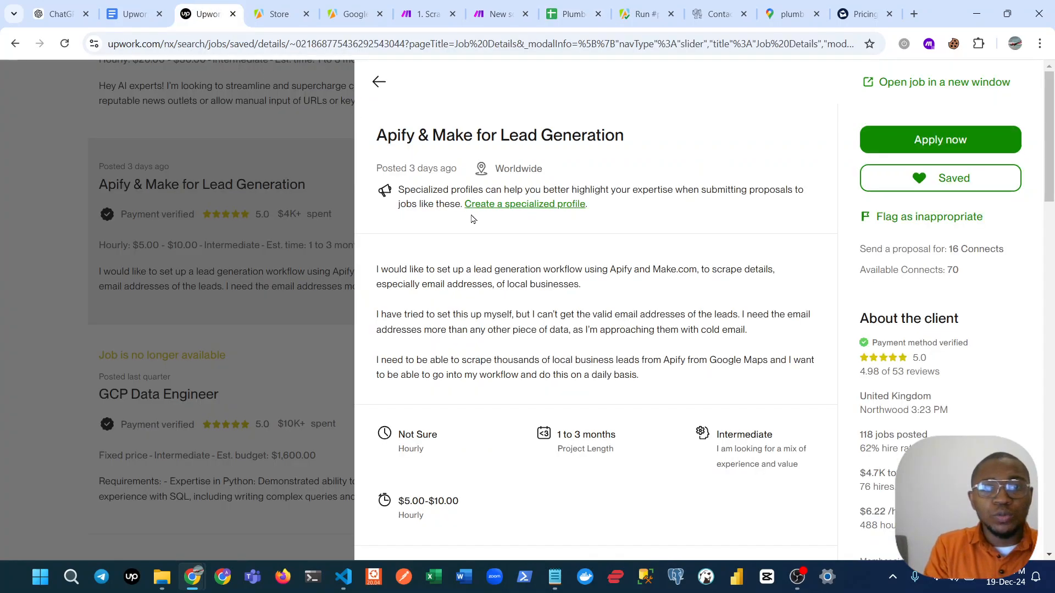
left_click_drag(377, 269, 432, 290)
left_click(680, 383)
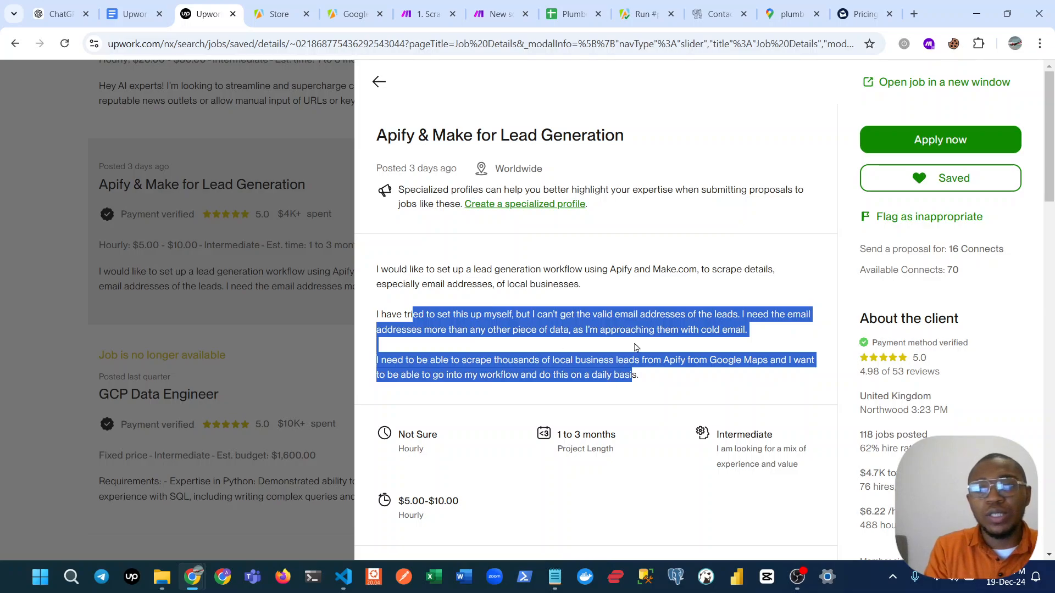
left_click(639, 379)
left_click_drag(640, 381, 362, 279)
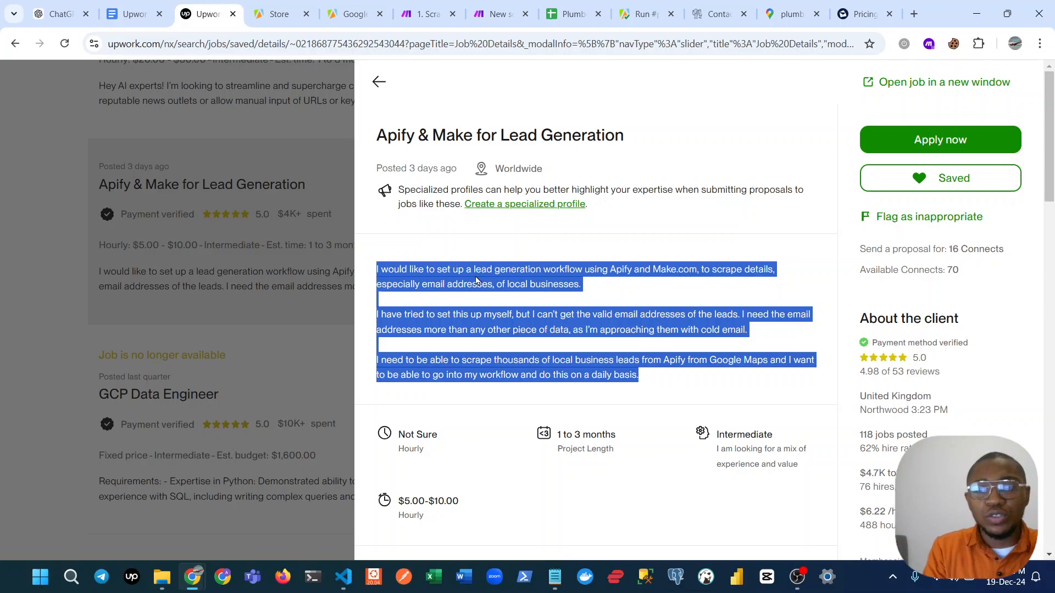
left_click(574, 10)
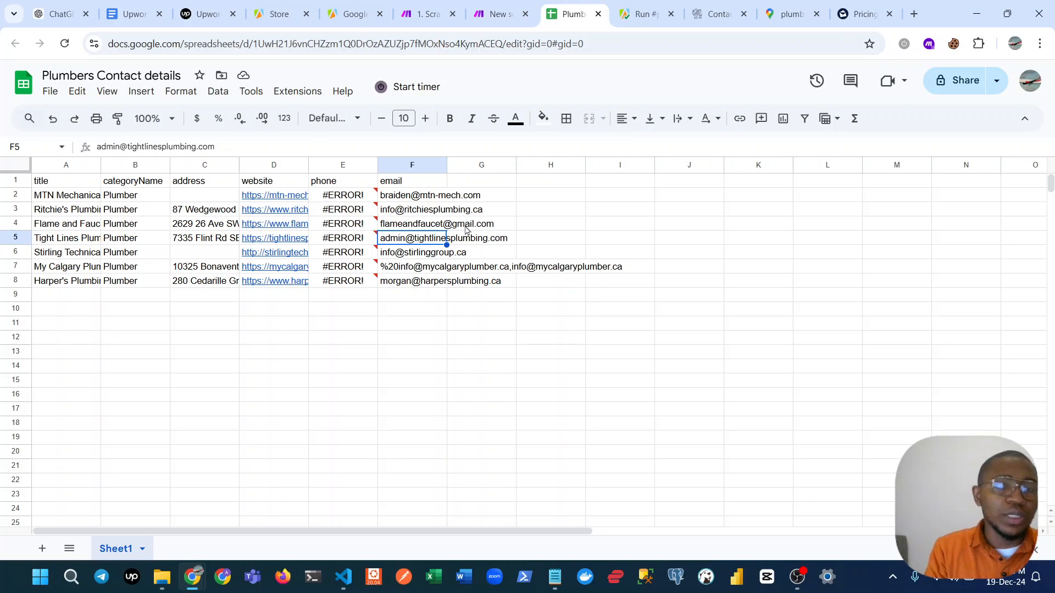
mouse_move(503, 26)
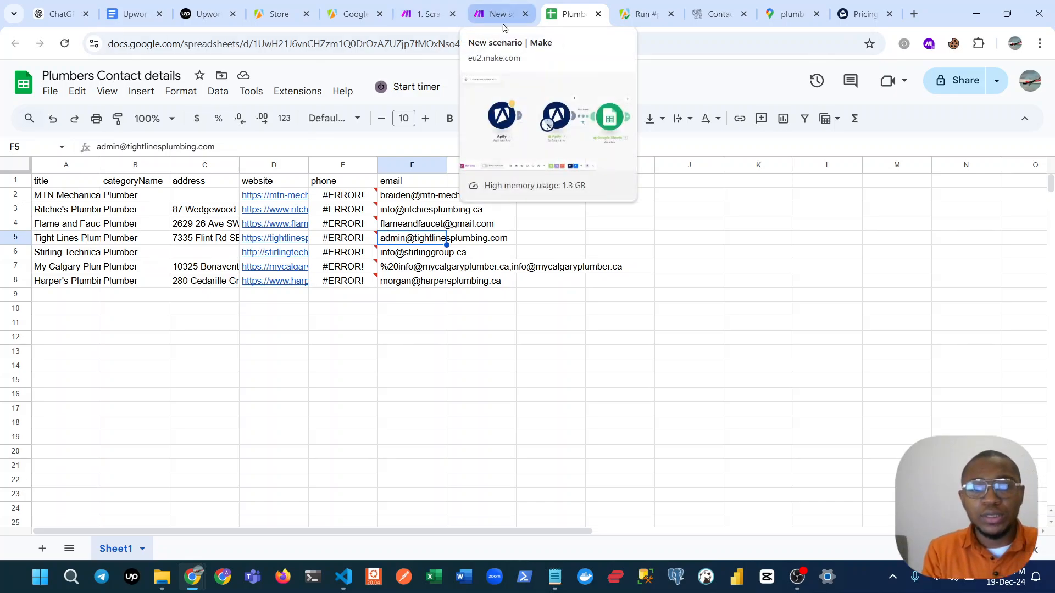
left_click(796, 579)
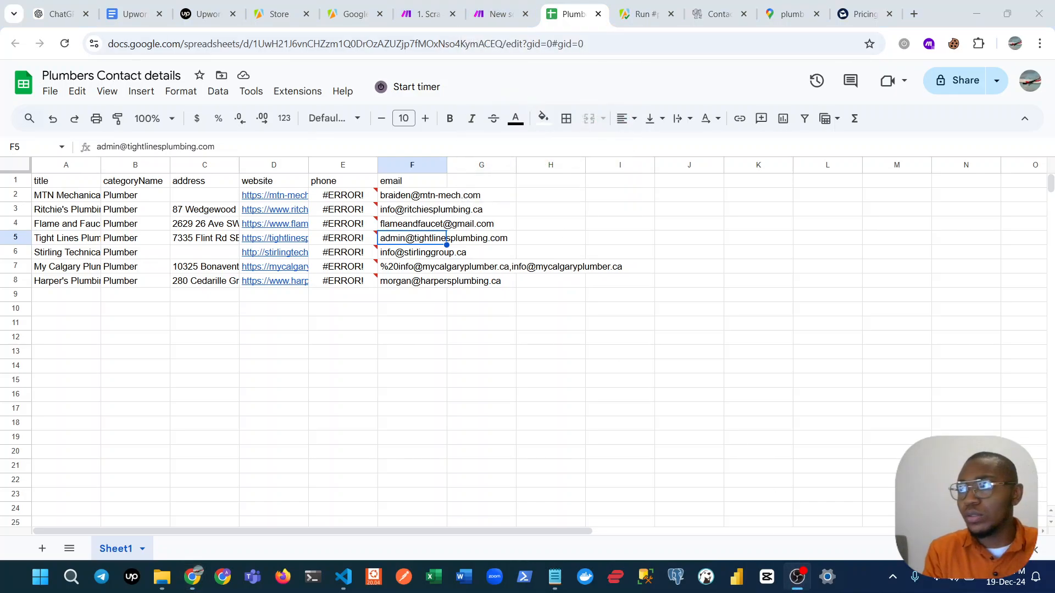